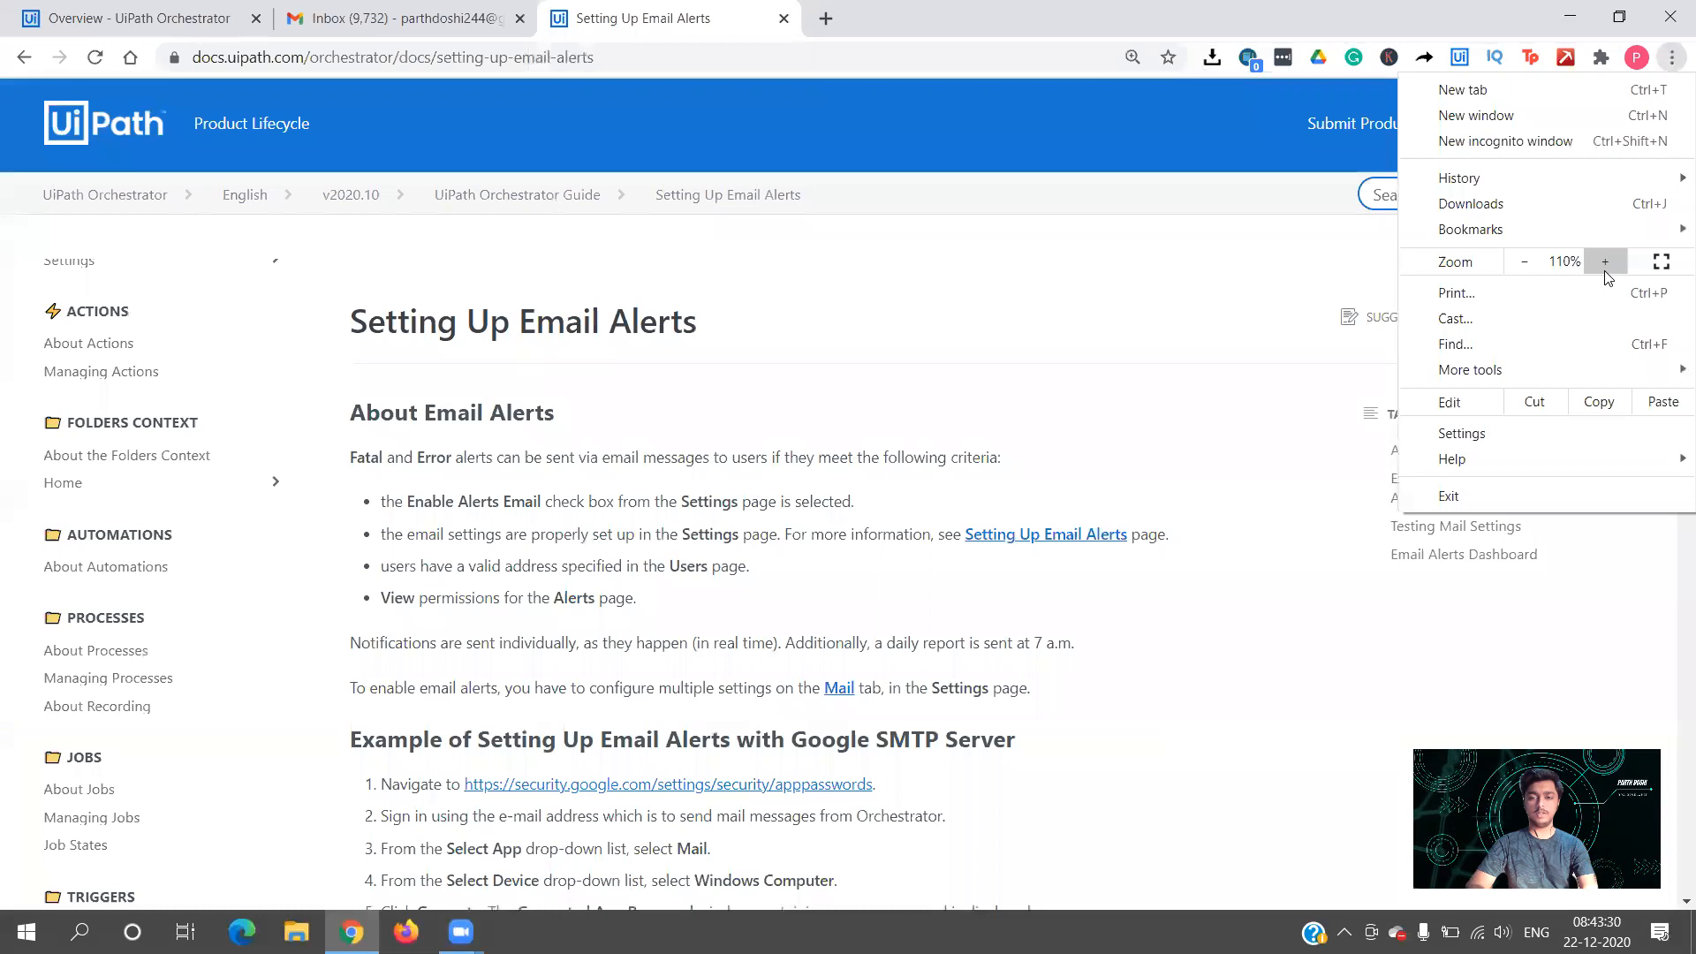
Enlarge the Setting Up Email Alerts page to 125% and read the criteria for sending email alerts
{"action": "left_click", "coordinate": [1605, 262]}
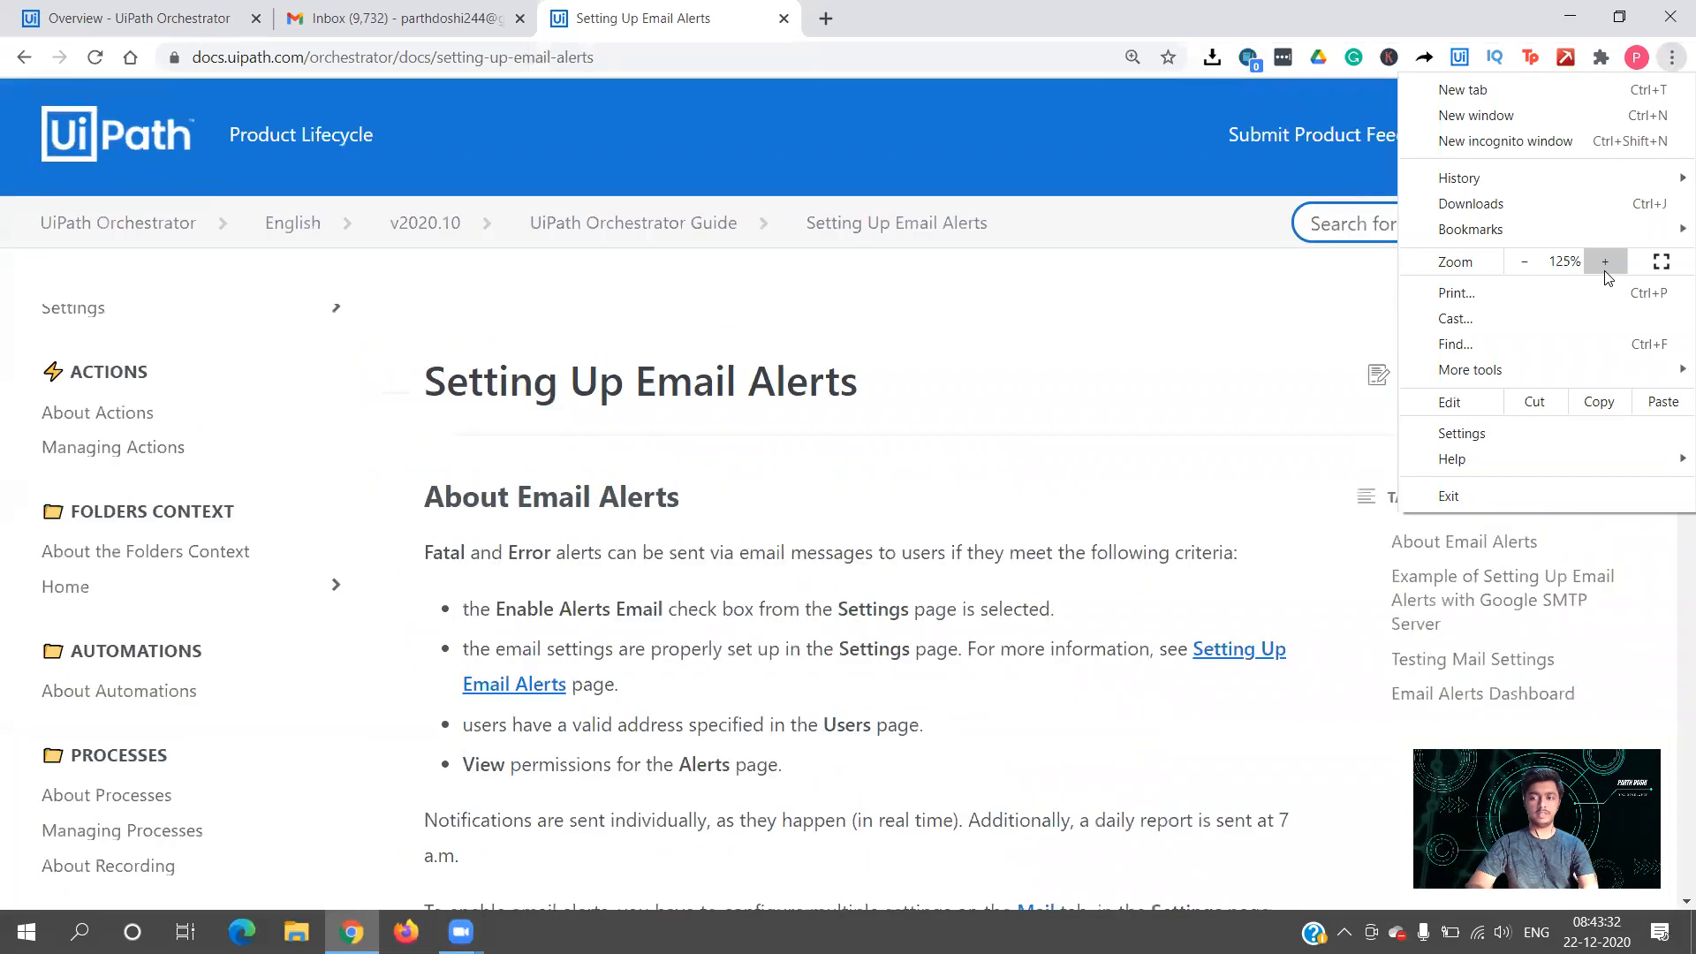
{"action": "left_click", "coordinate": [1150, 391]}
{"action": "scroll", "coordinate": [1152, 392], "scroll_direction": "down", "scroll_amount": 1}
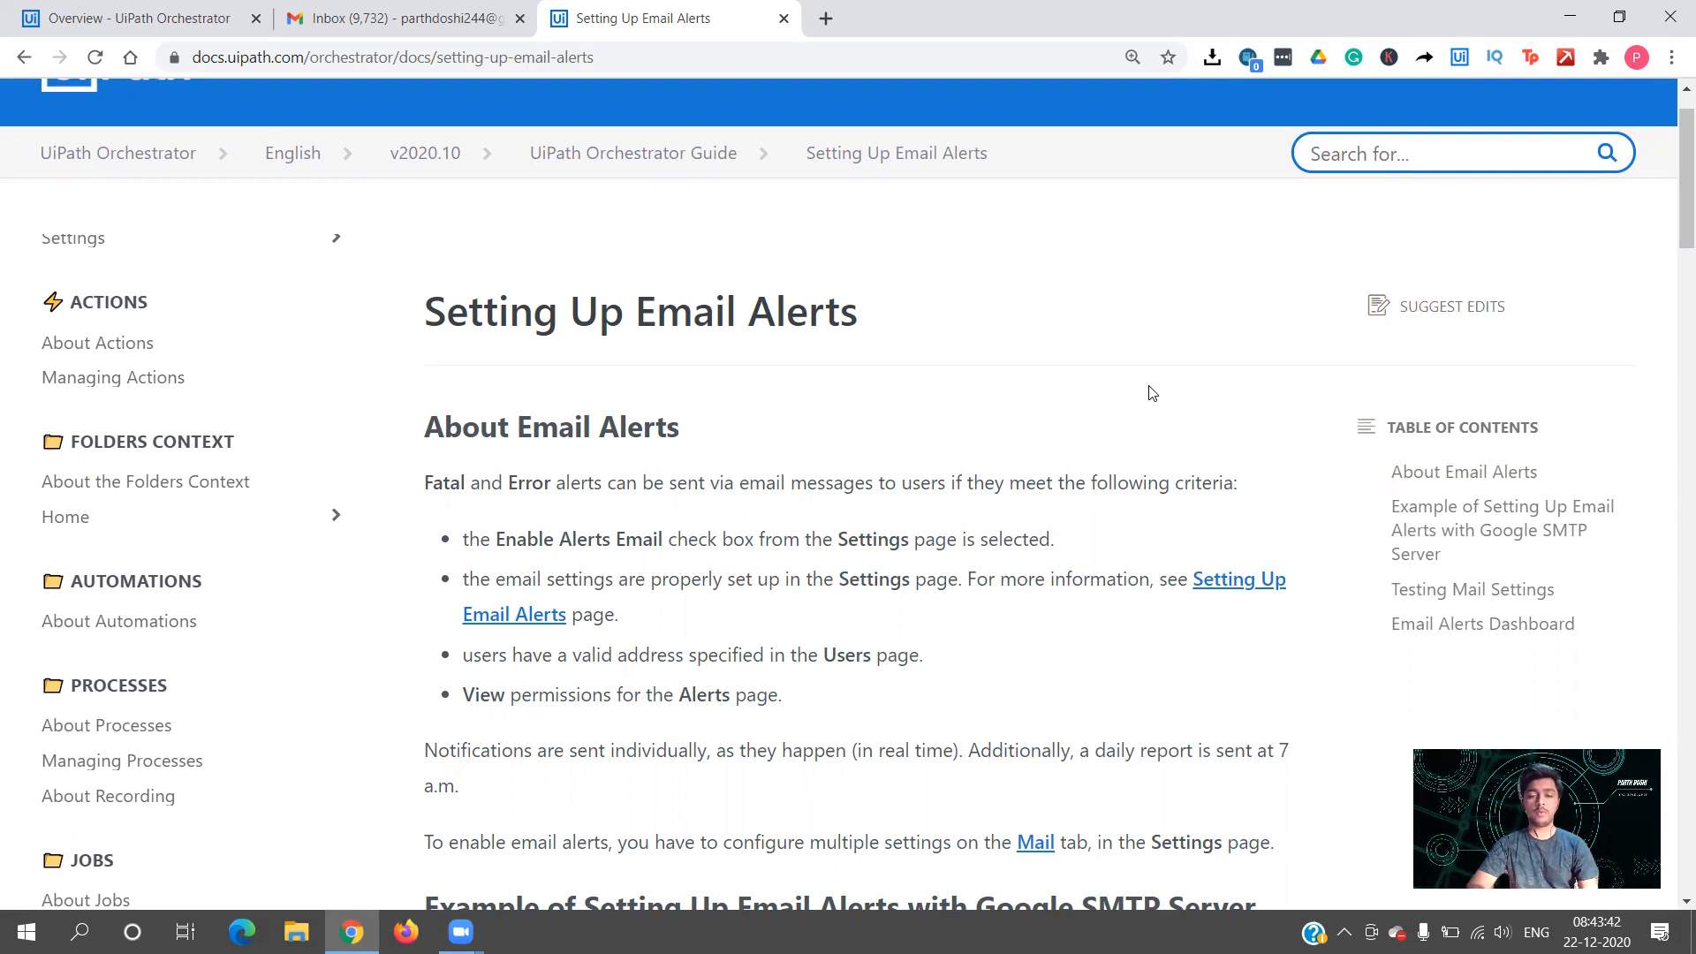
{"action": "scroll", "coordinate": [1152, 393], "scroll_direction": "down", "scroll_amount": 1}
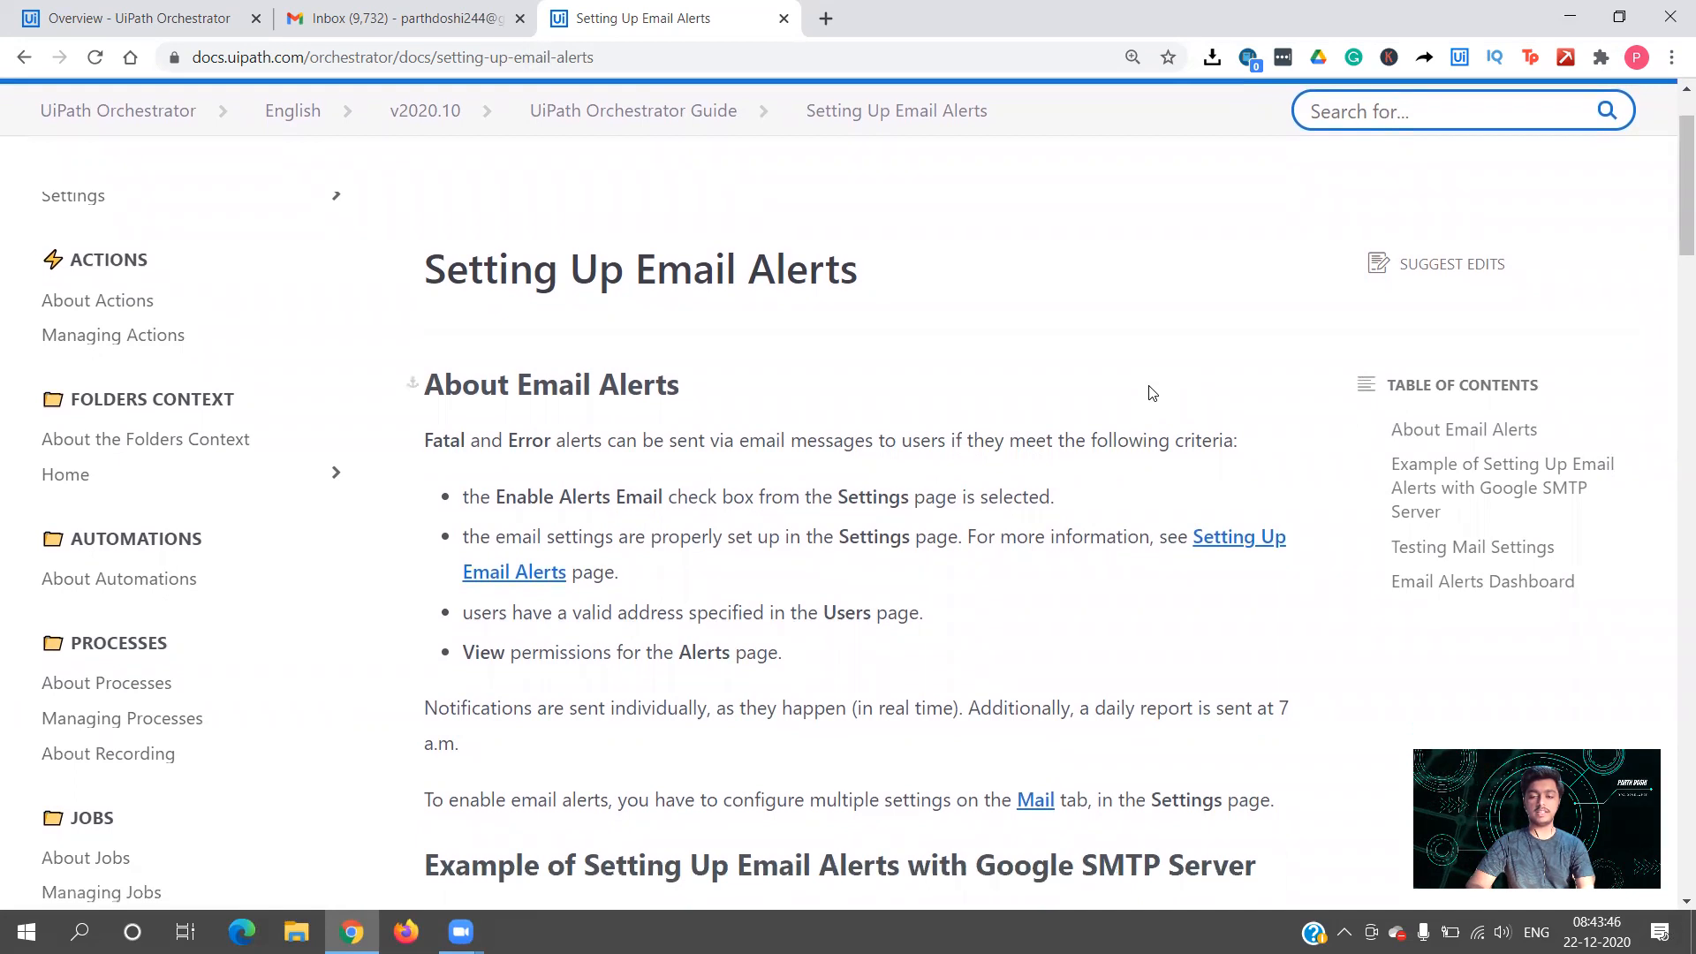
{"action": "scroll", "coordinate": [1153, 393], "scroll_direction": "down", "scroll_amount": 1}
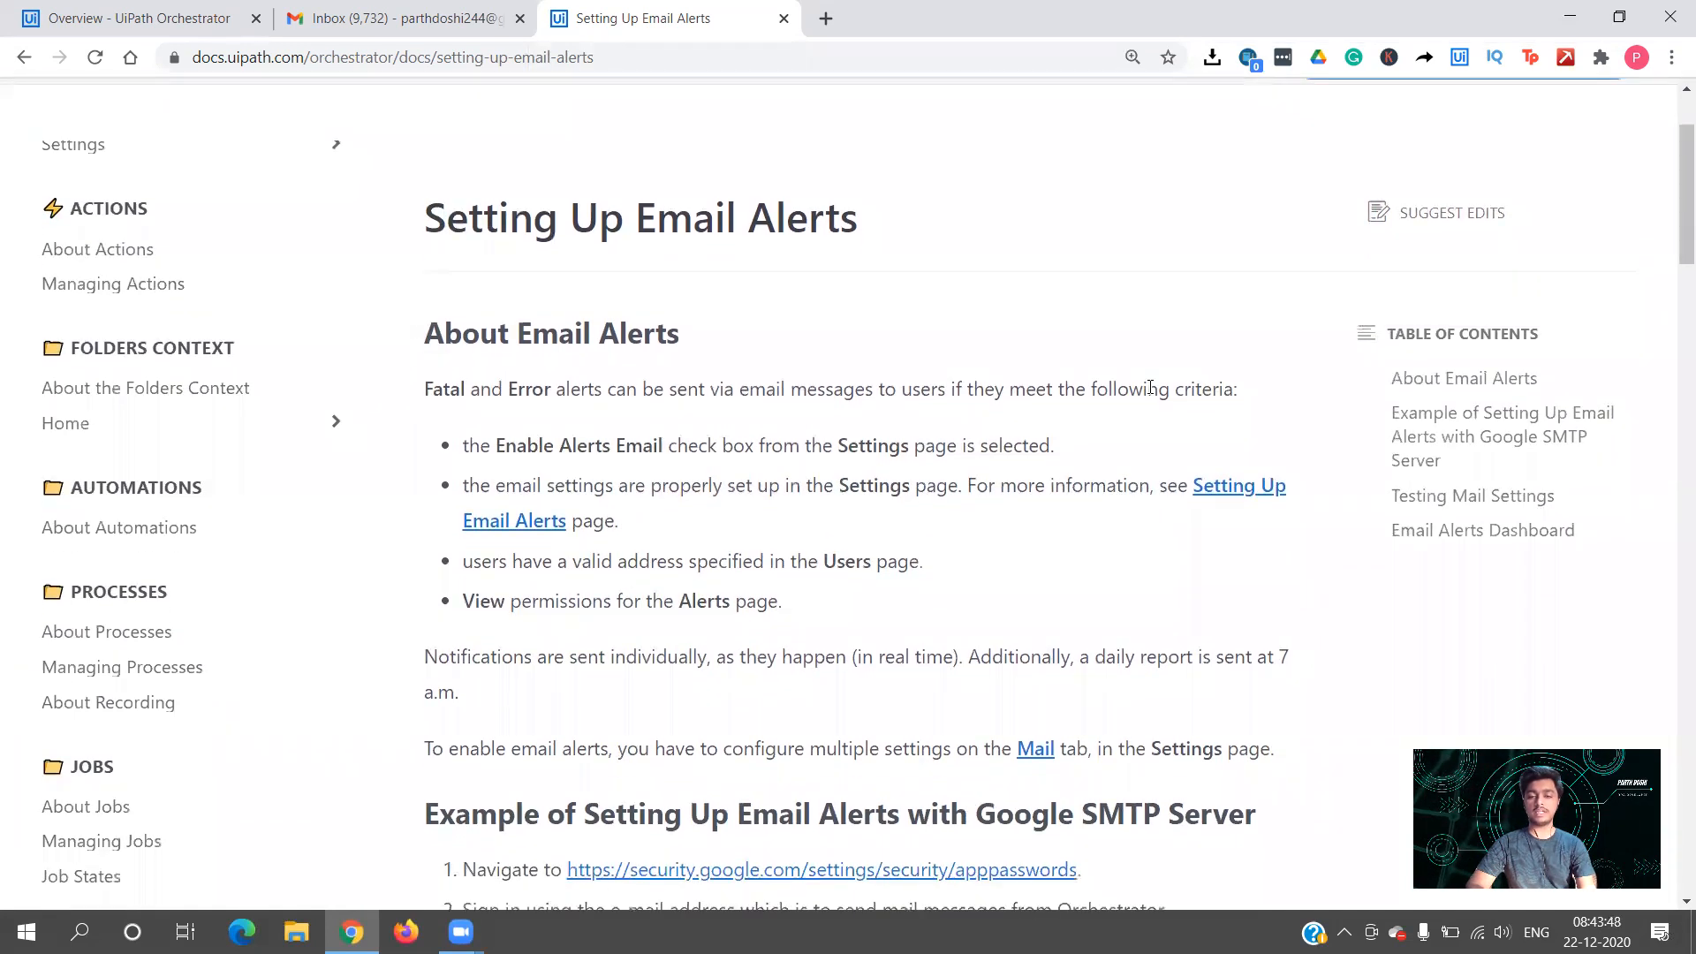
{"action": "scroll", "coordinate": [1151, 391], "scroll_direction": "down", "scroll_amount": 3}
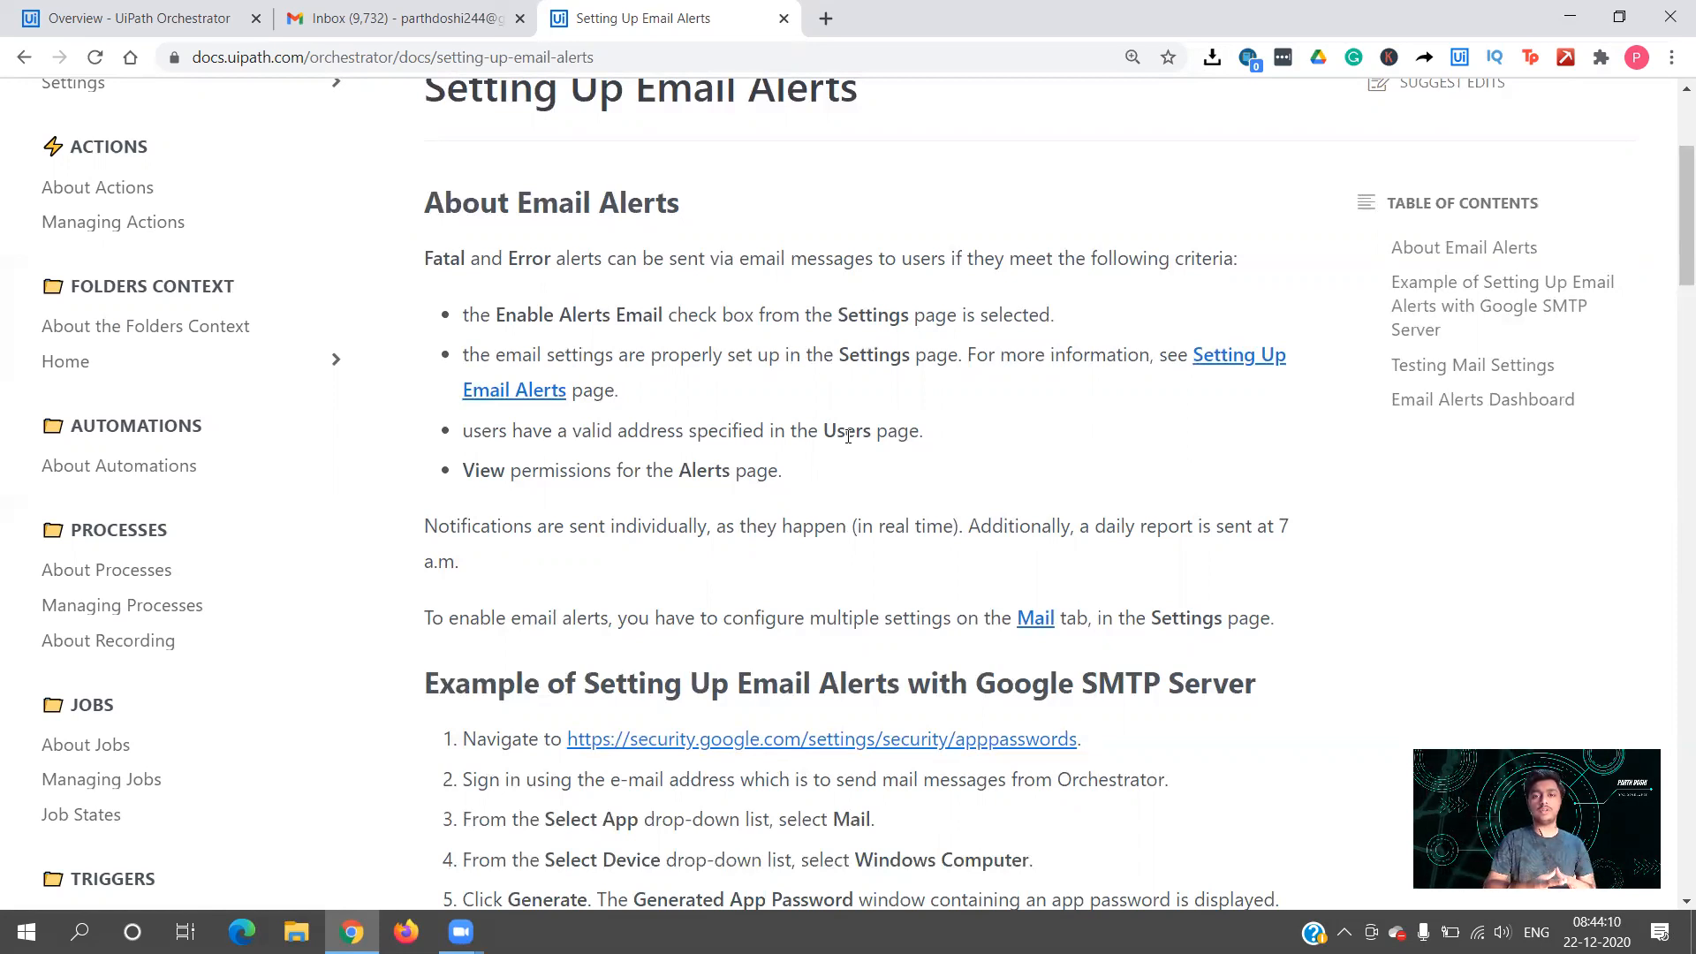
{"action": "scroll", "coordinate": [798, 395], "scroll_direction": "down", "scroll_amount": 1}
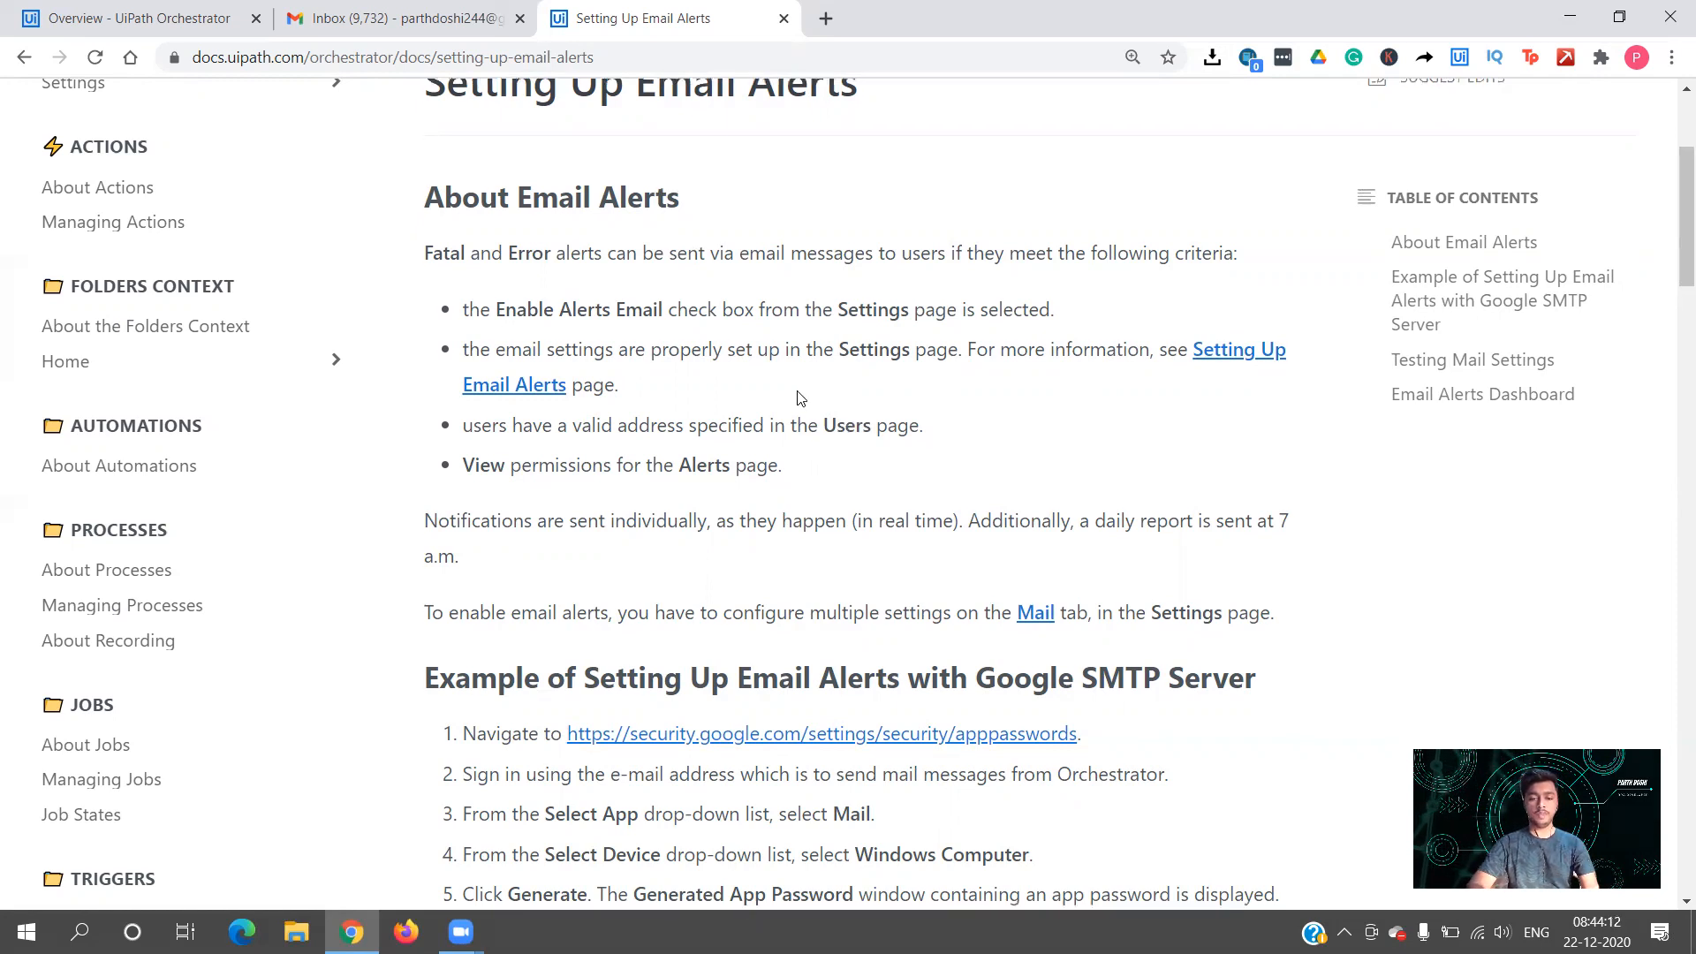
{"action": "scroll", "coordinate": [799, 393], "scroll_direction": "down", "scroll_amount": 2}
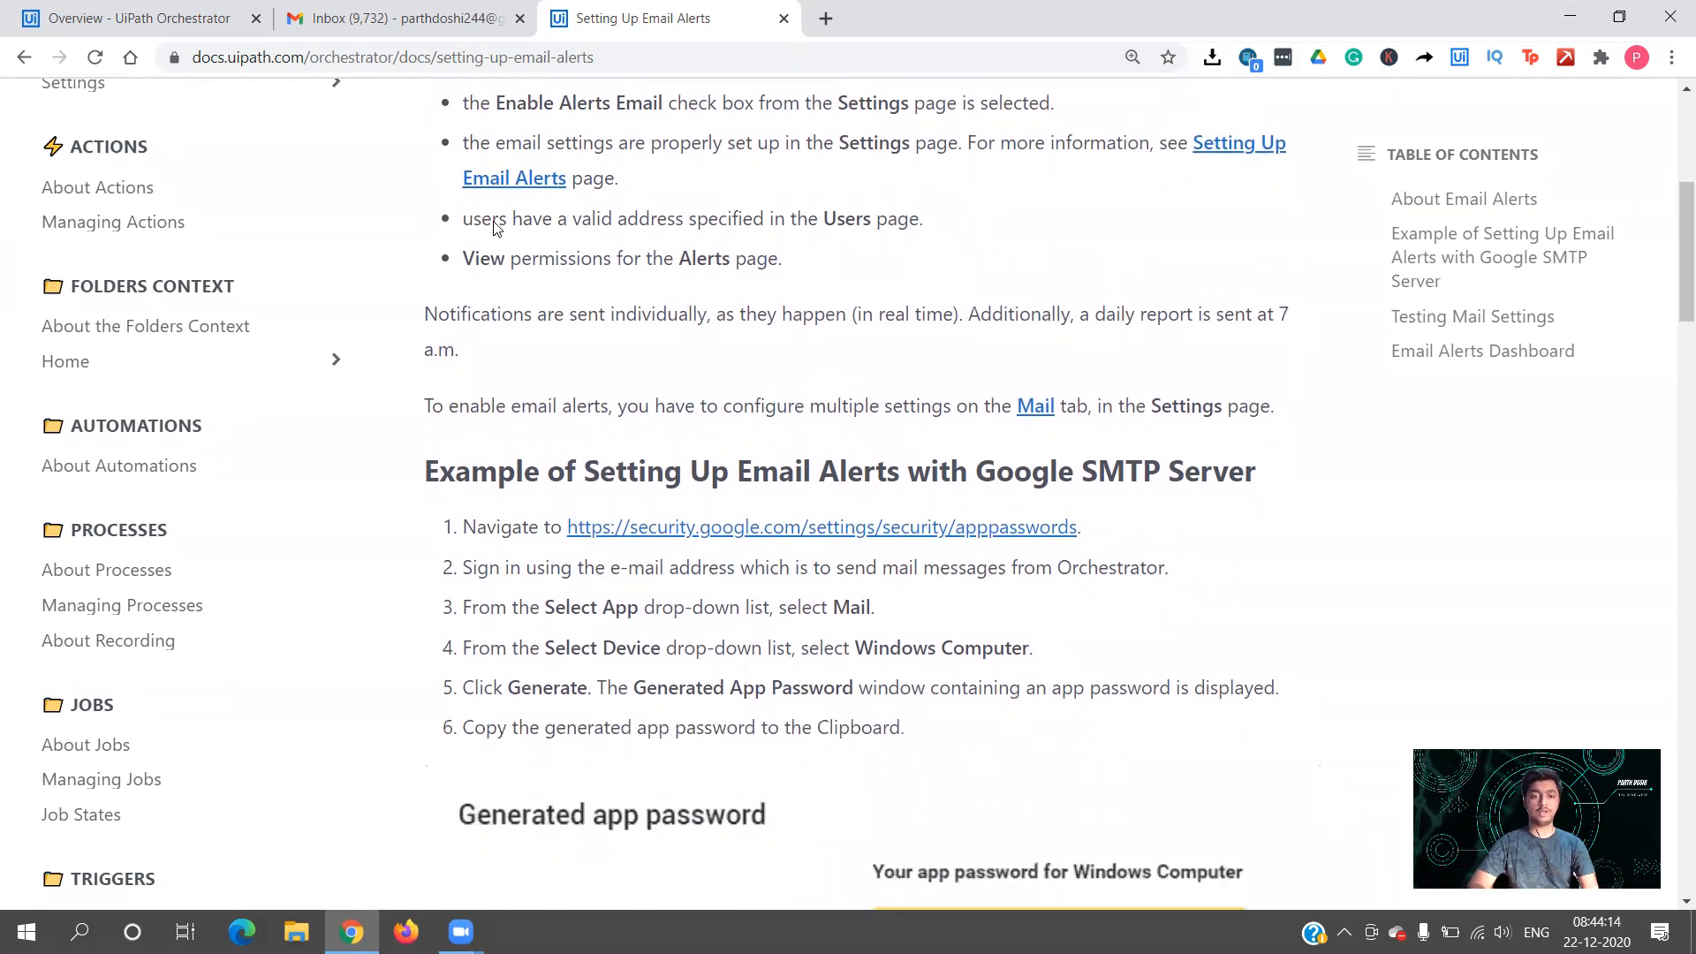
Switch to UiPath Orchestrator and open the Mail settings at tenant level
{"action": "left_click", "coordinate": [139, 18]}
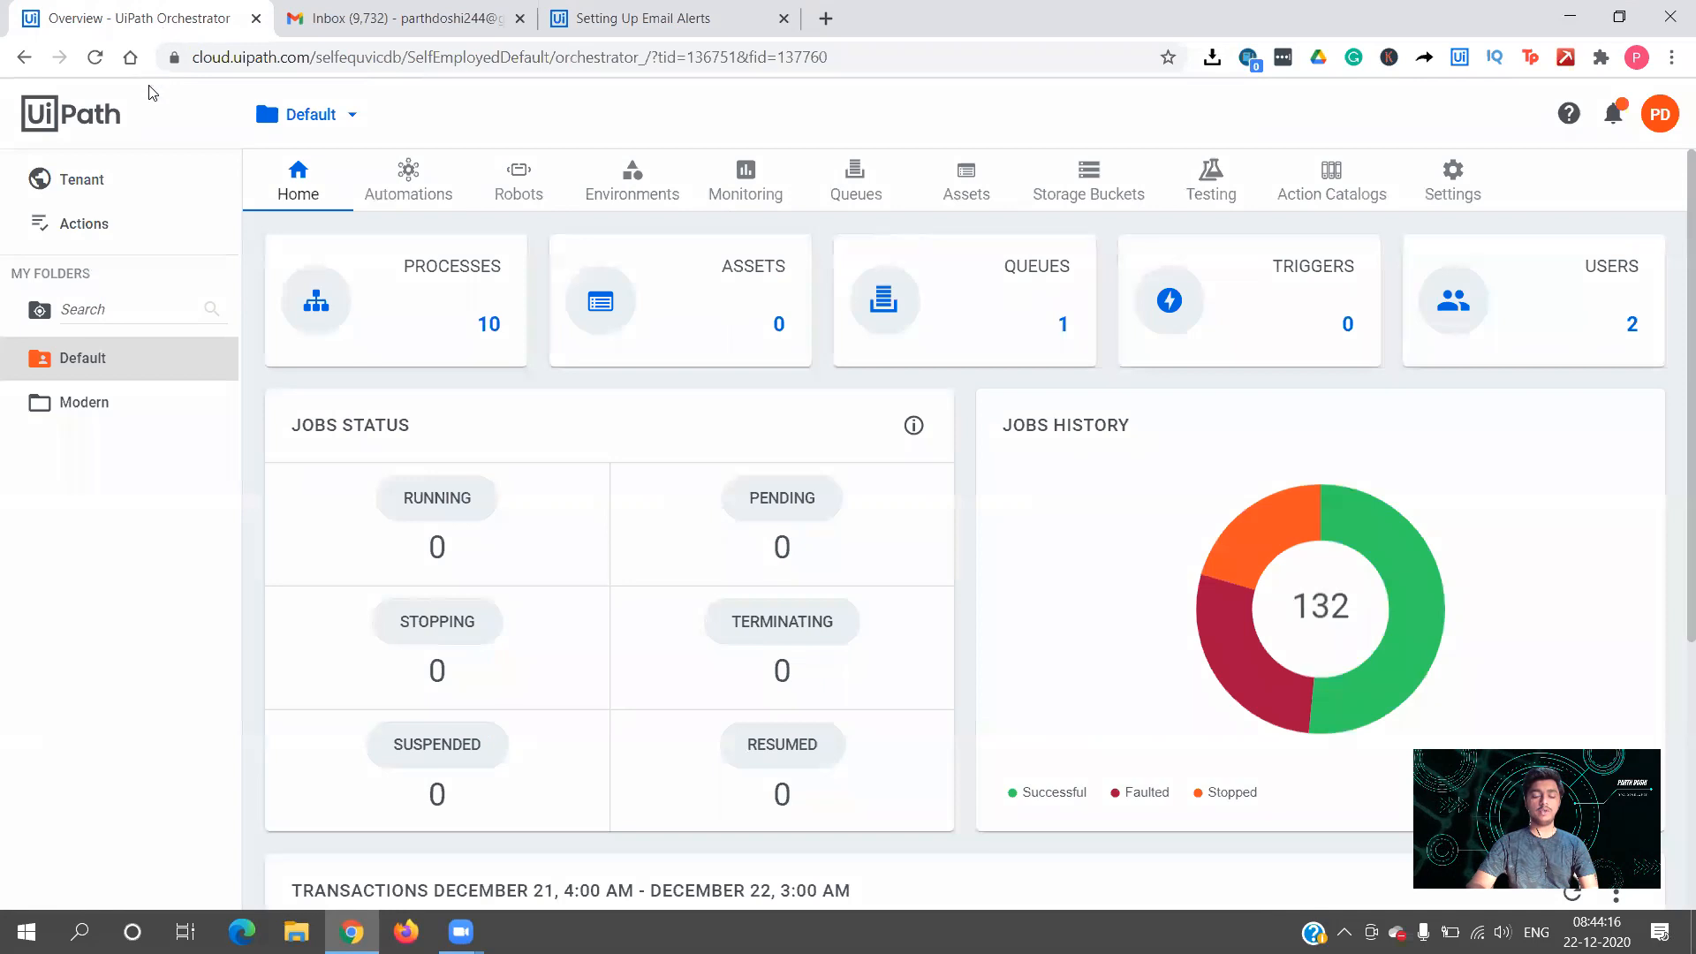
{"action": "left_click", "coordinate": [126, 180]}
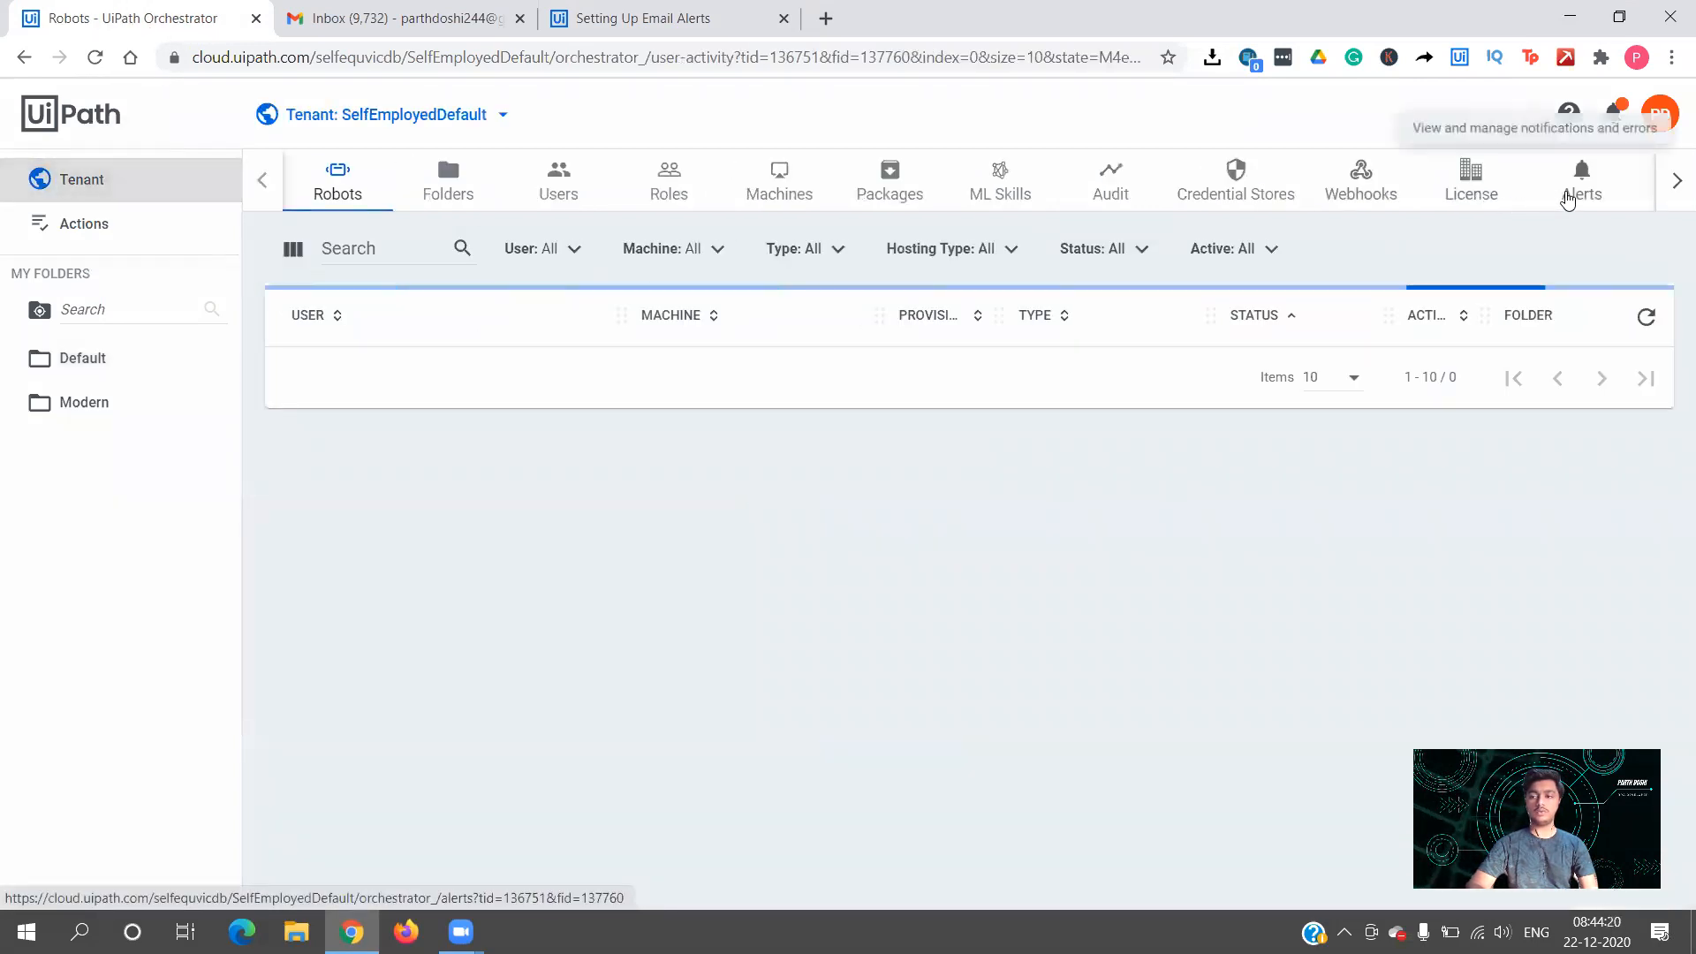
{"action": "left_click", "coordinate": [1676, 183]}
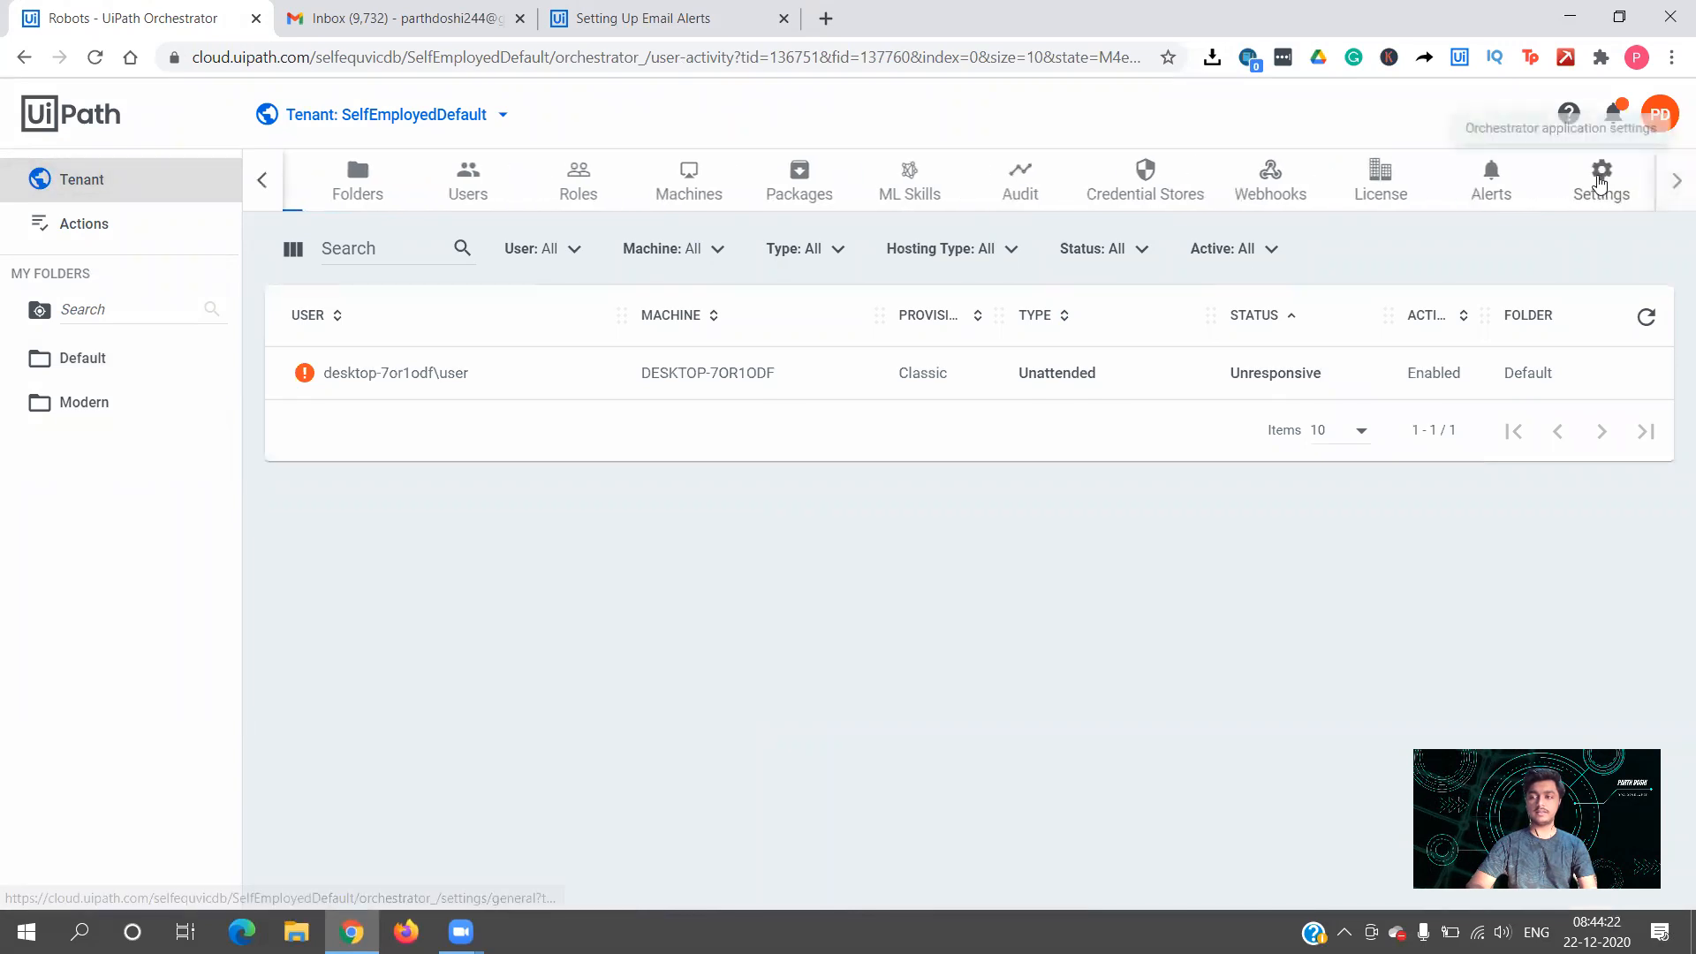
{"action": "left_click", "coordinate": [1600, 183]}
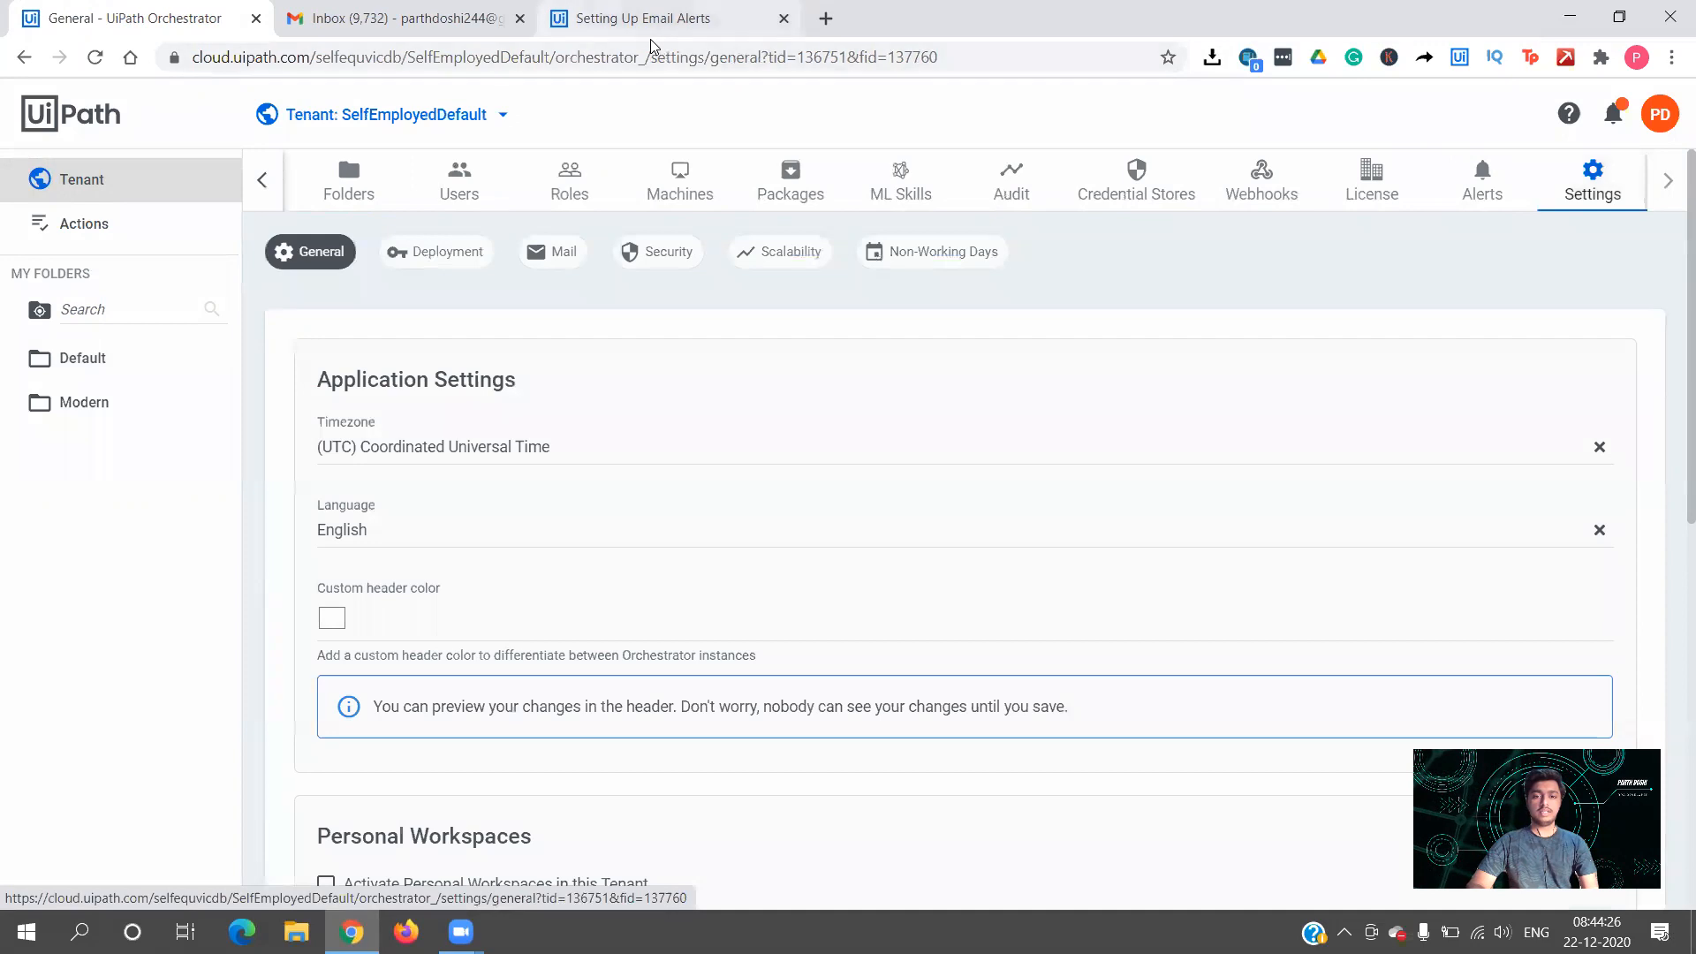
{"action": "left_click", "coordinate": [650, 37]}
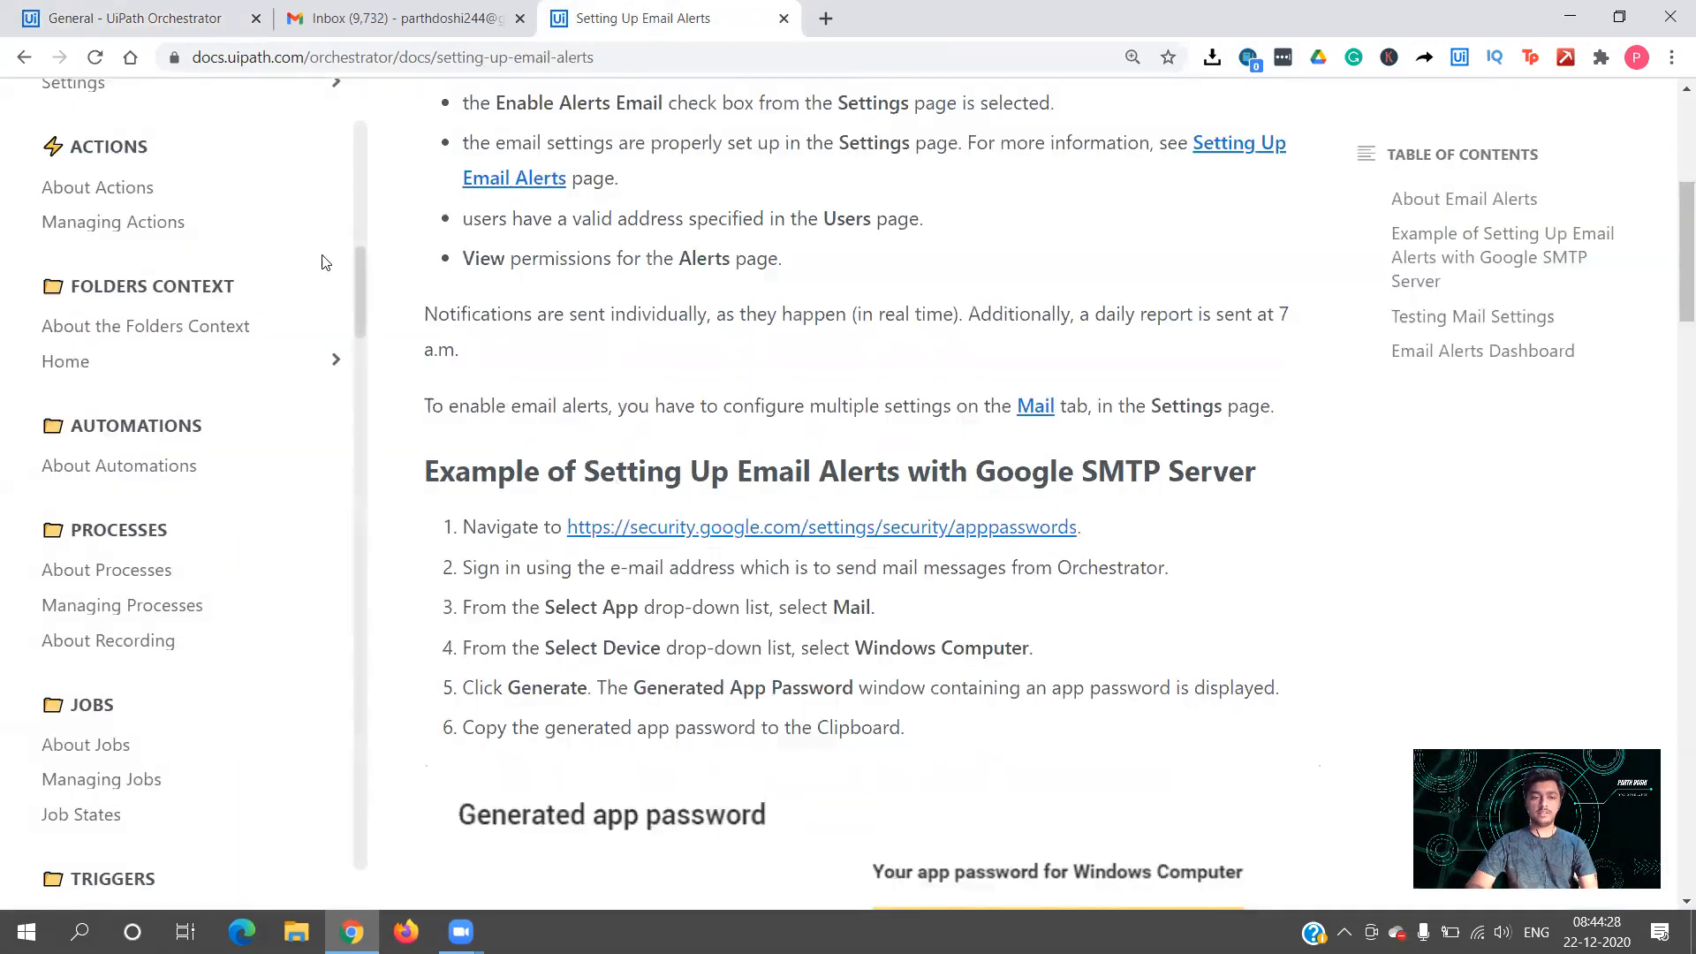
{"action": "left_click", "coordinate": [132, 18]}
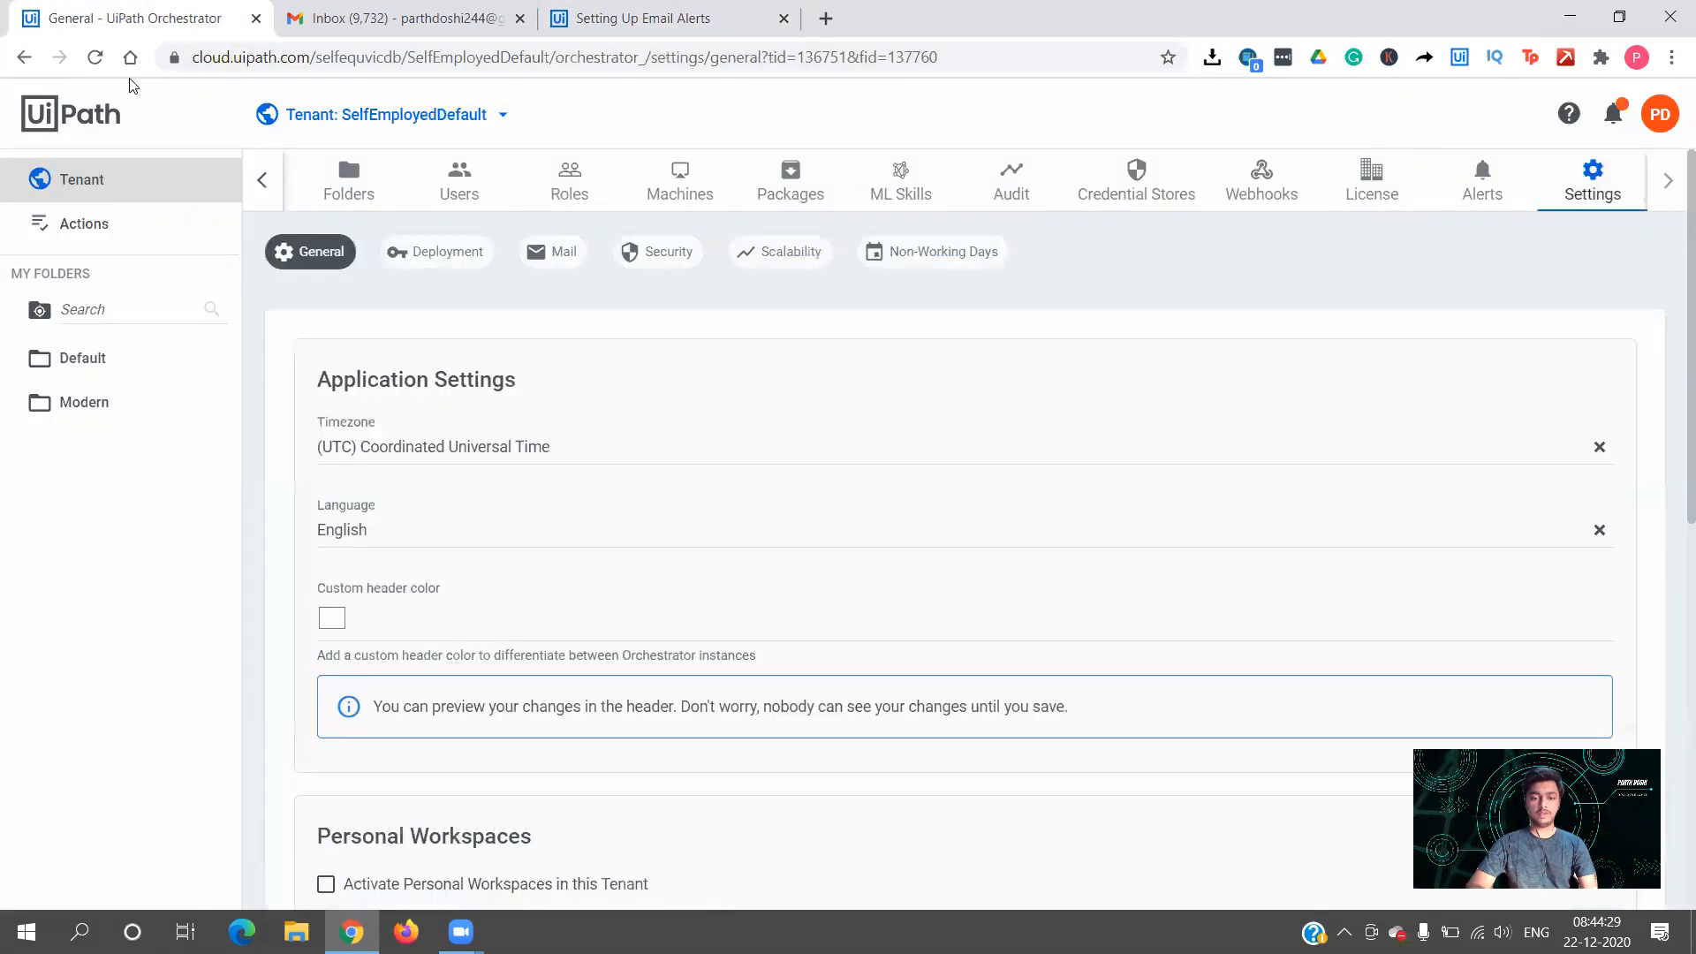
{"action": "left_click", "coordinate": [540, 262]}
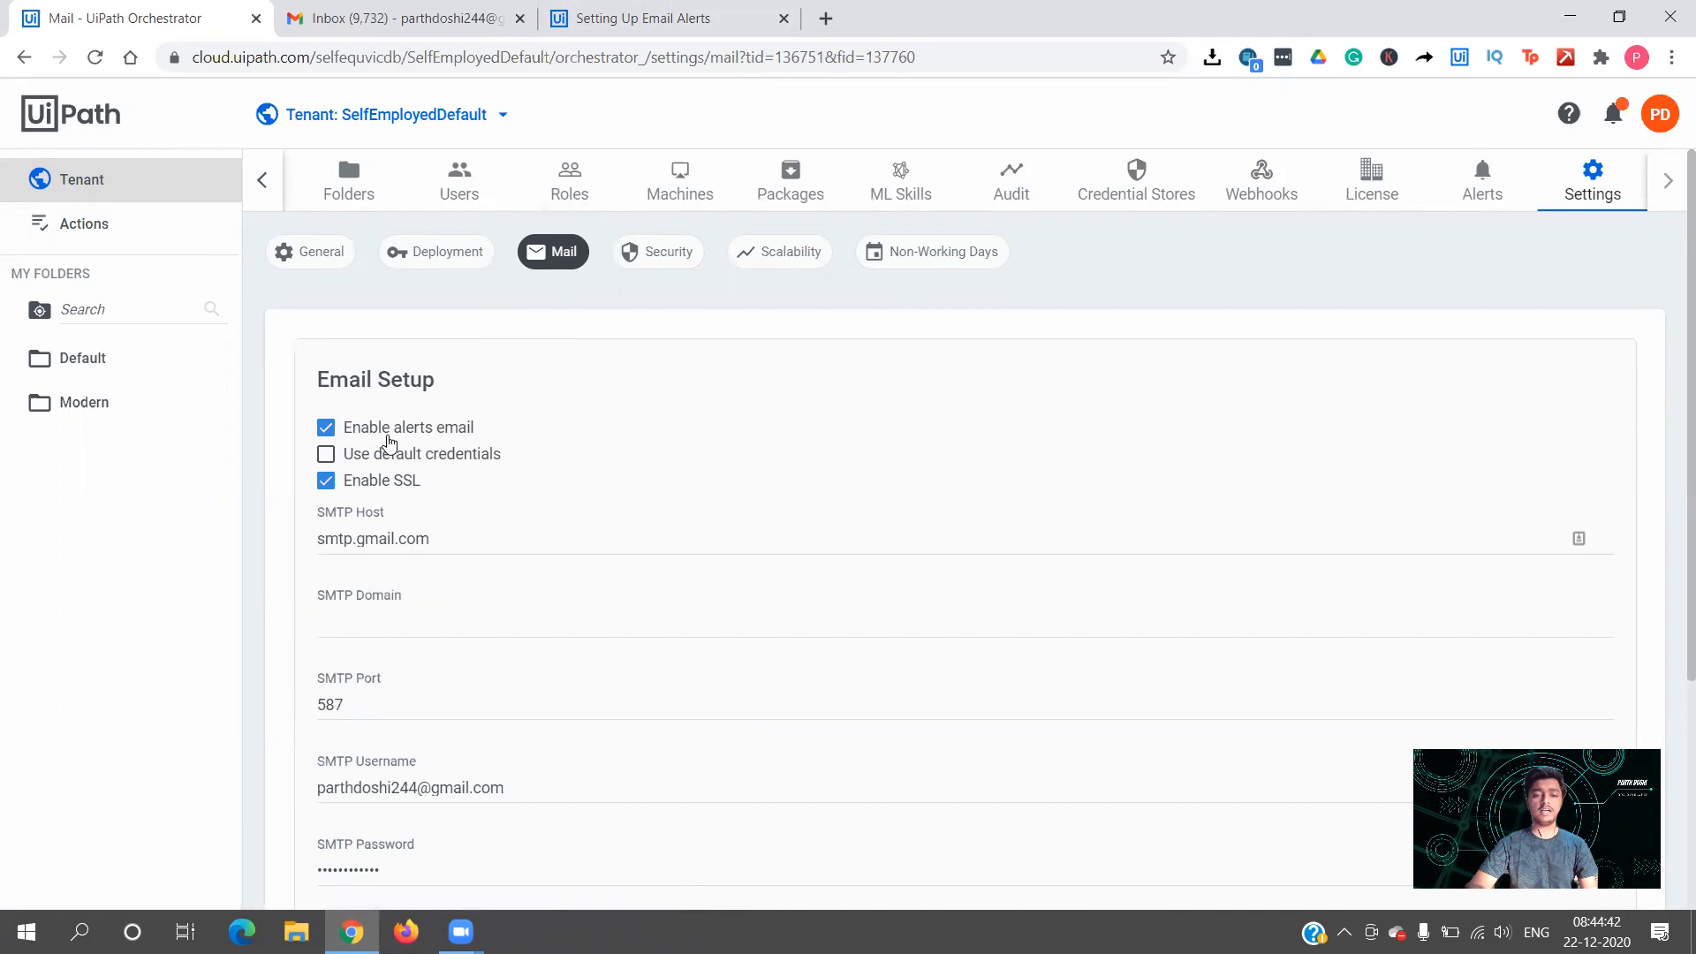
Compare the documented email alert criteria with the tenant's Email Setup options and SMTP fields
{"action": "left_click", "coordinate": [579, 37]}
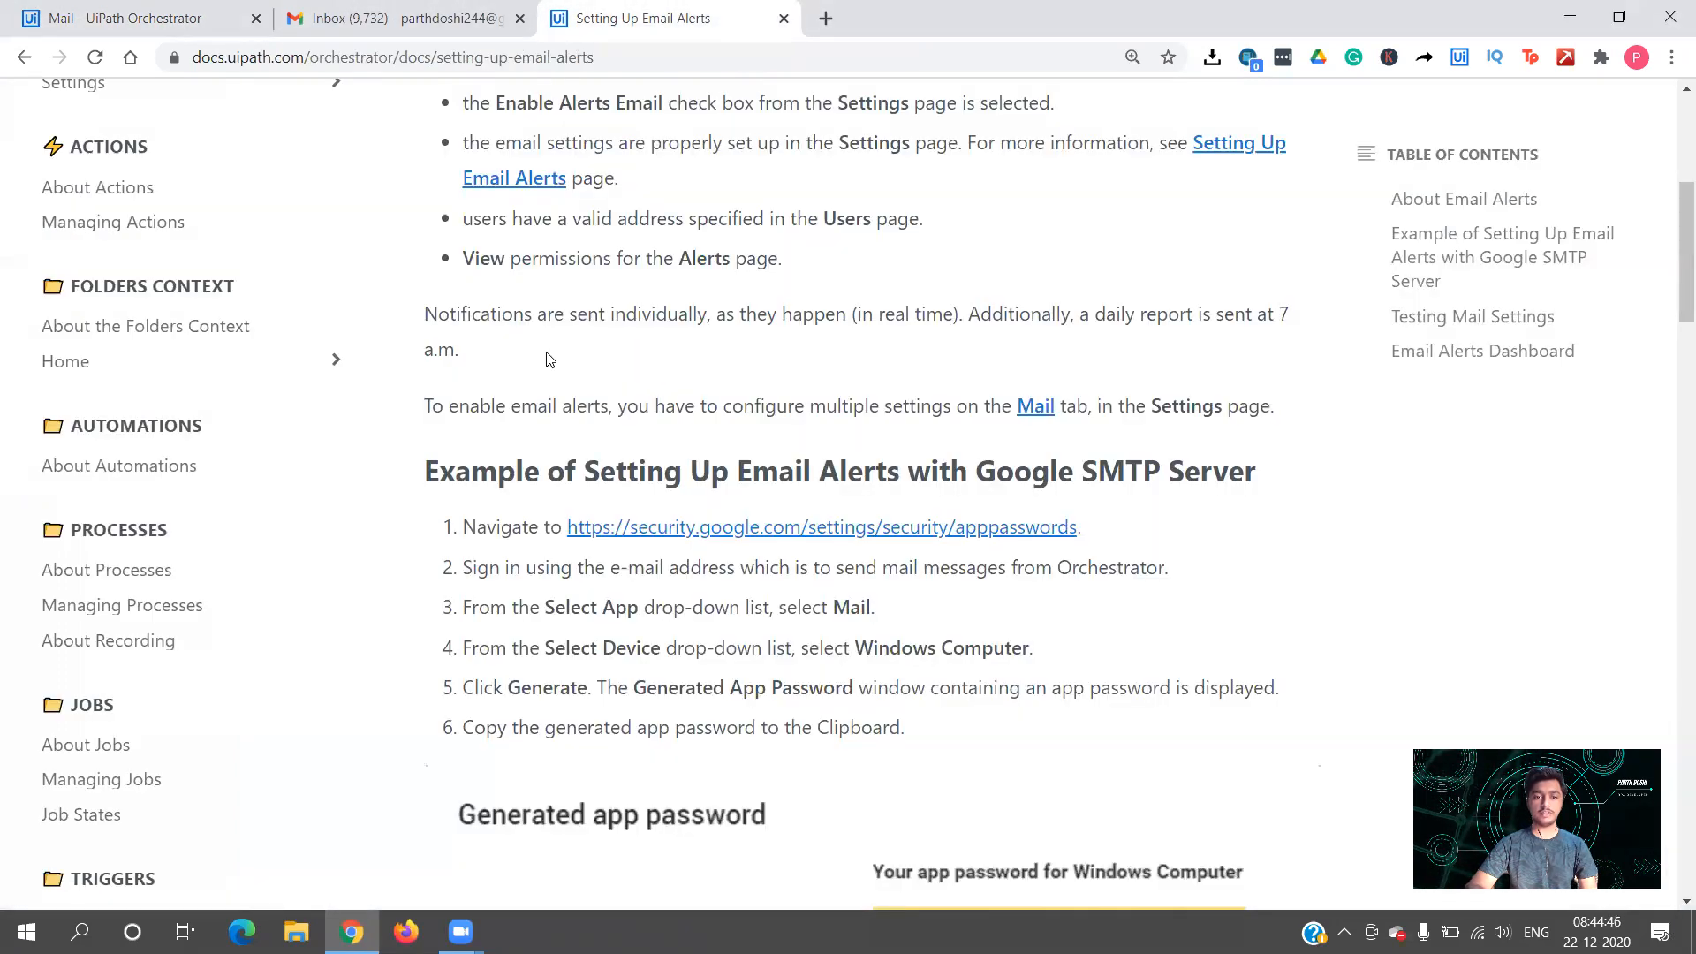
{"action": "scroll", "coordinate": [553, 309], "scroll_direction": "up", "scroll_amount": 1}
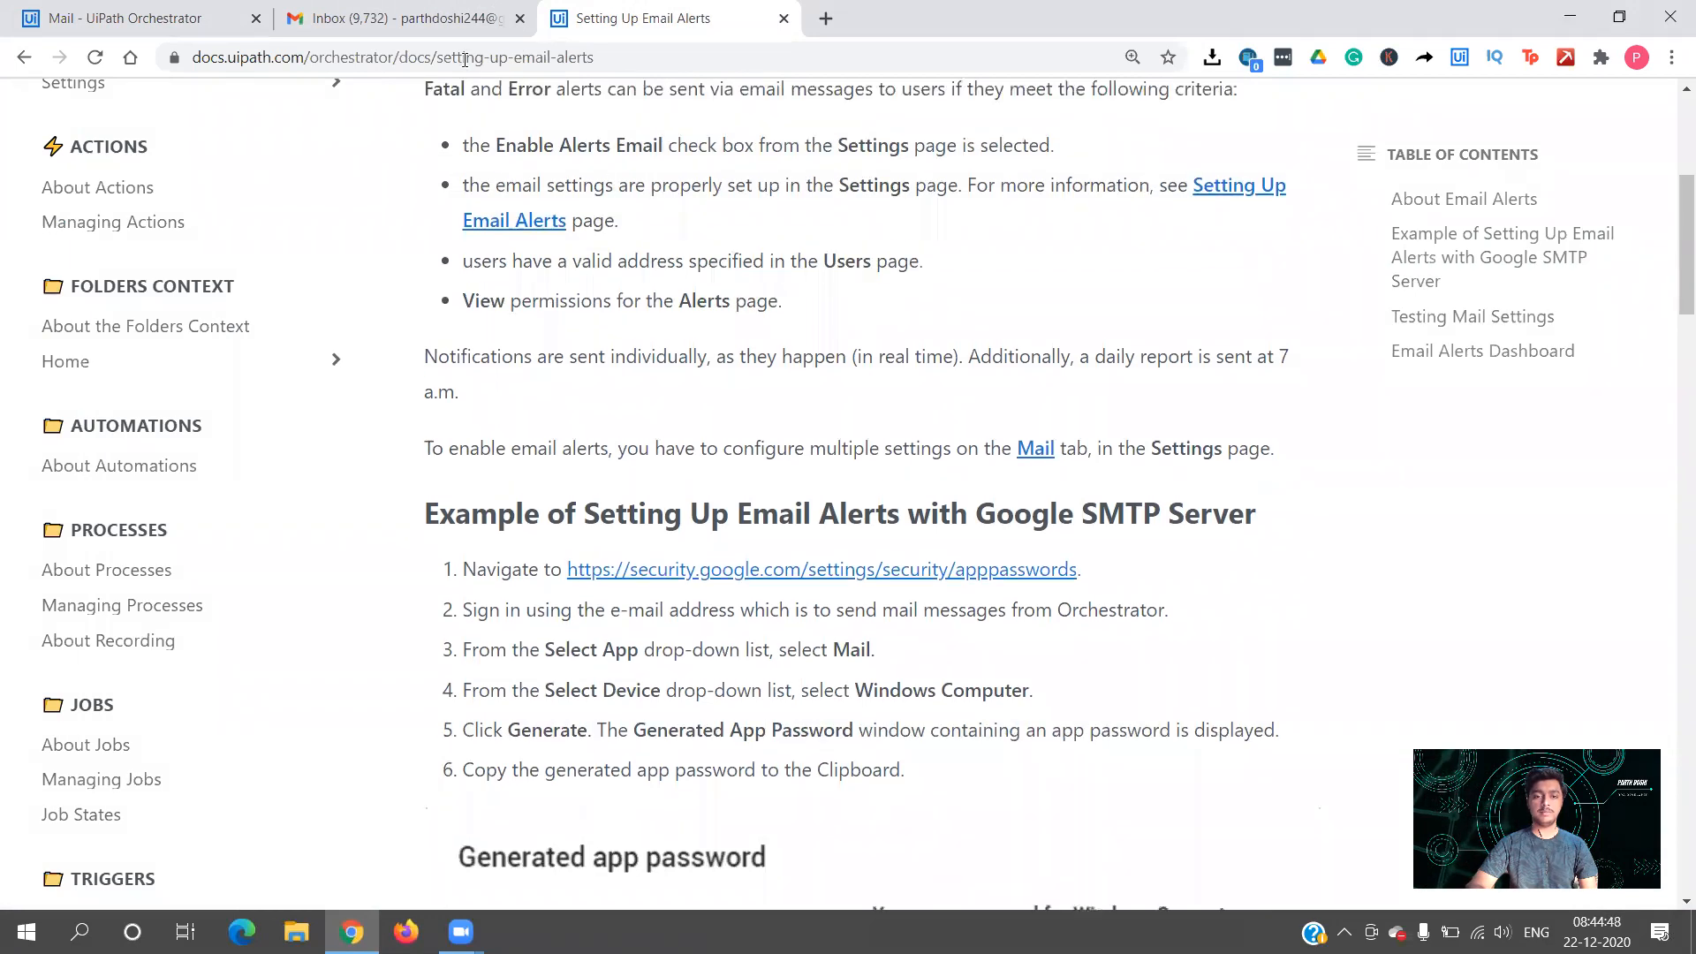
{"action": "left_click", "coordinate": [449, 34]}
{"action": "left_click", "coordinate": [184, 7]}
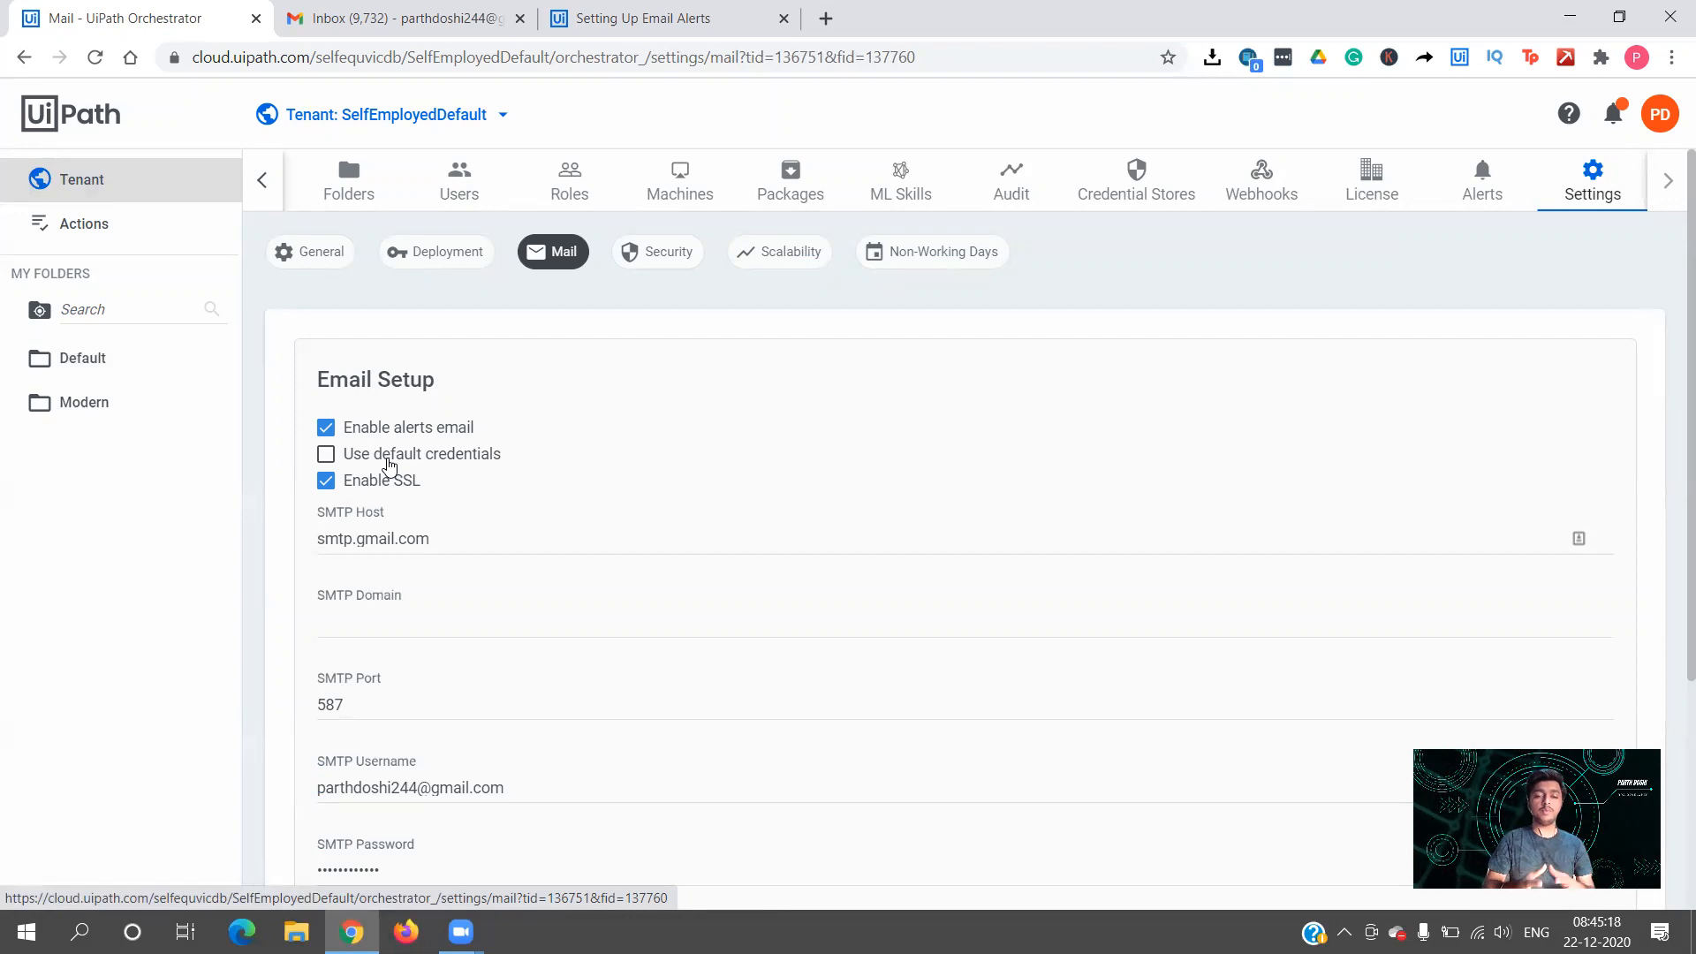
{"action": "scroll", "coordinate": [389, 465], "scroll_direction": "down", "scroll_amount": 4}
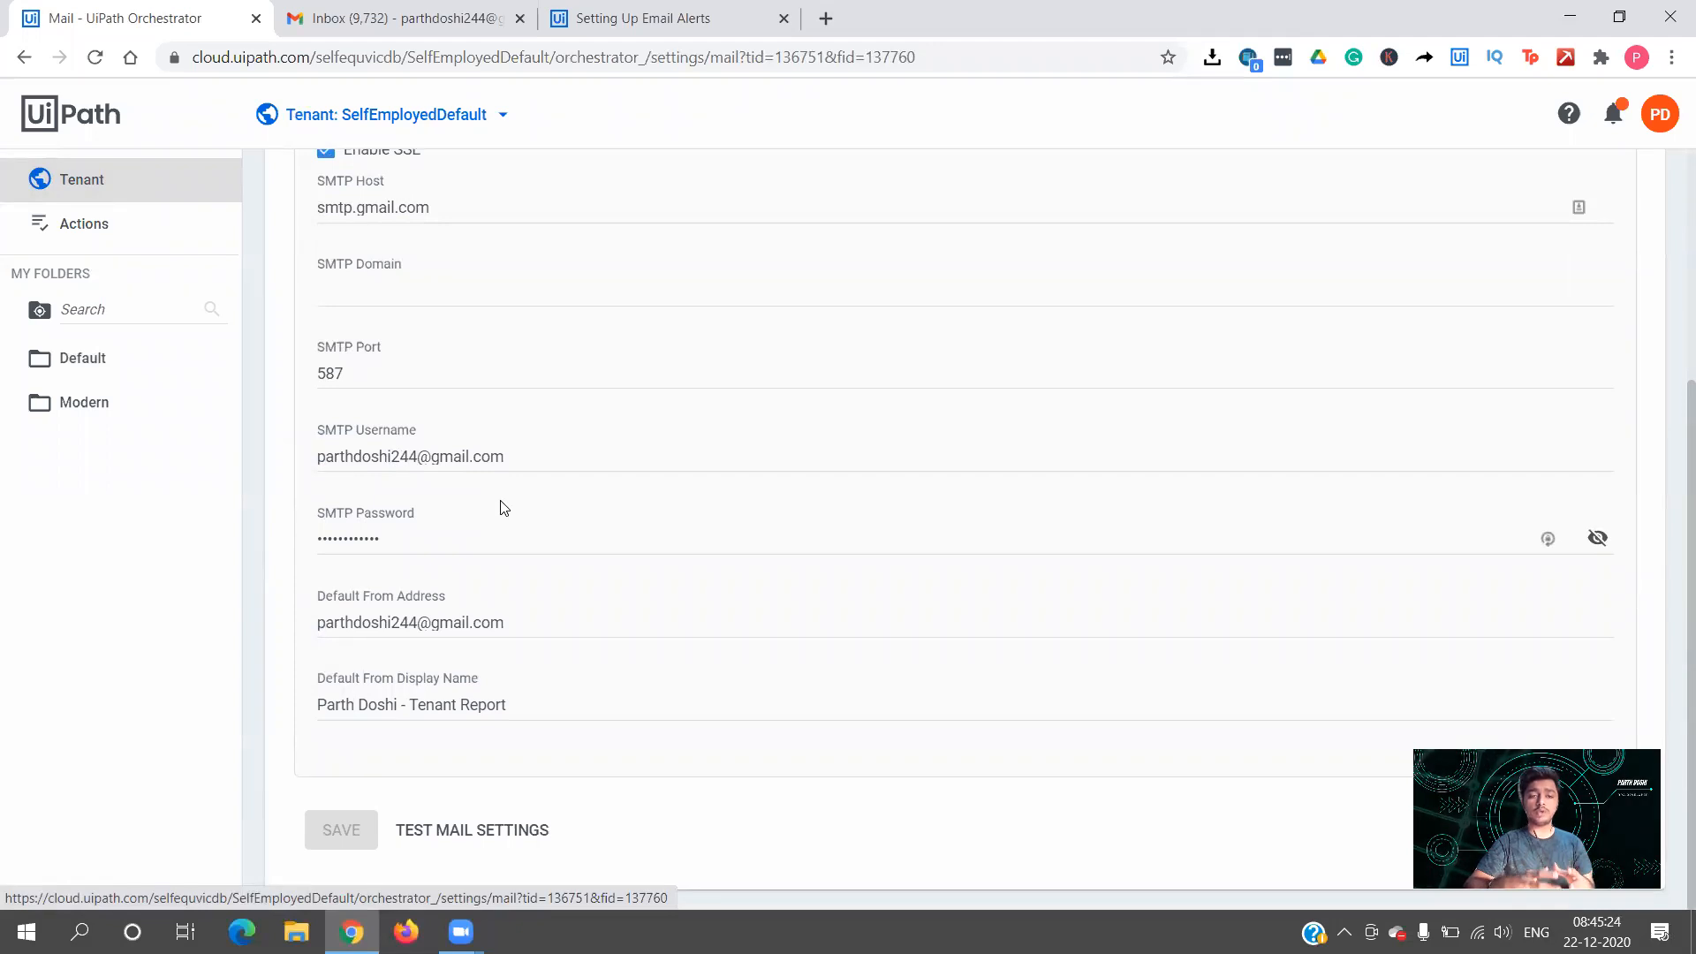
Read the documentation's Google SMTP server example, including the Orchestrator mail configuration instructions in step 7
{"action": "left_click", "coordinate": [609, 19]}
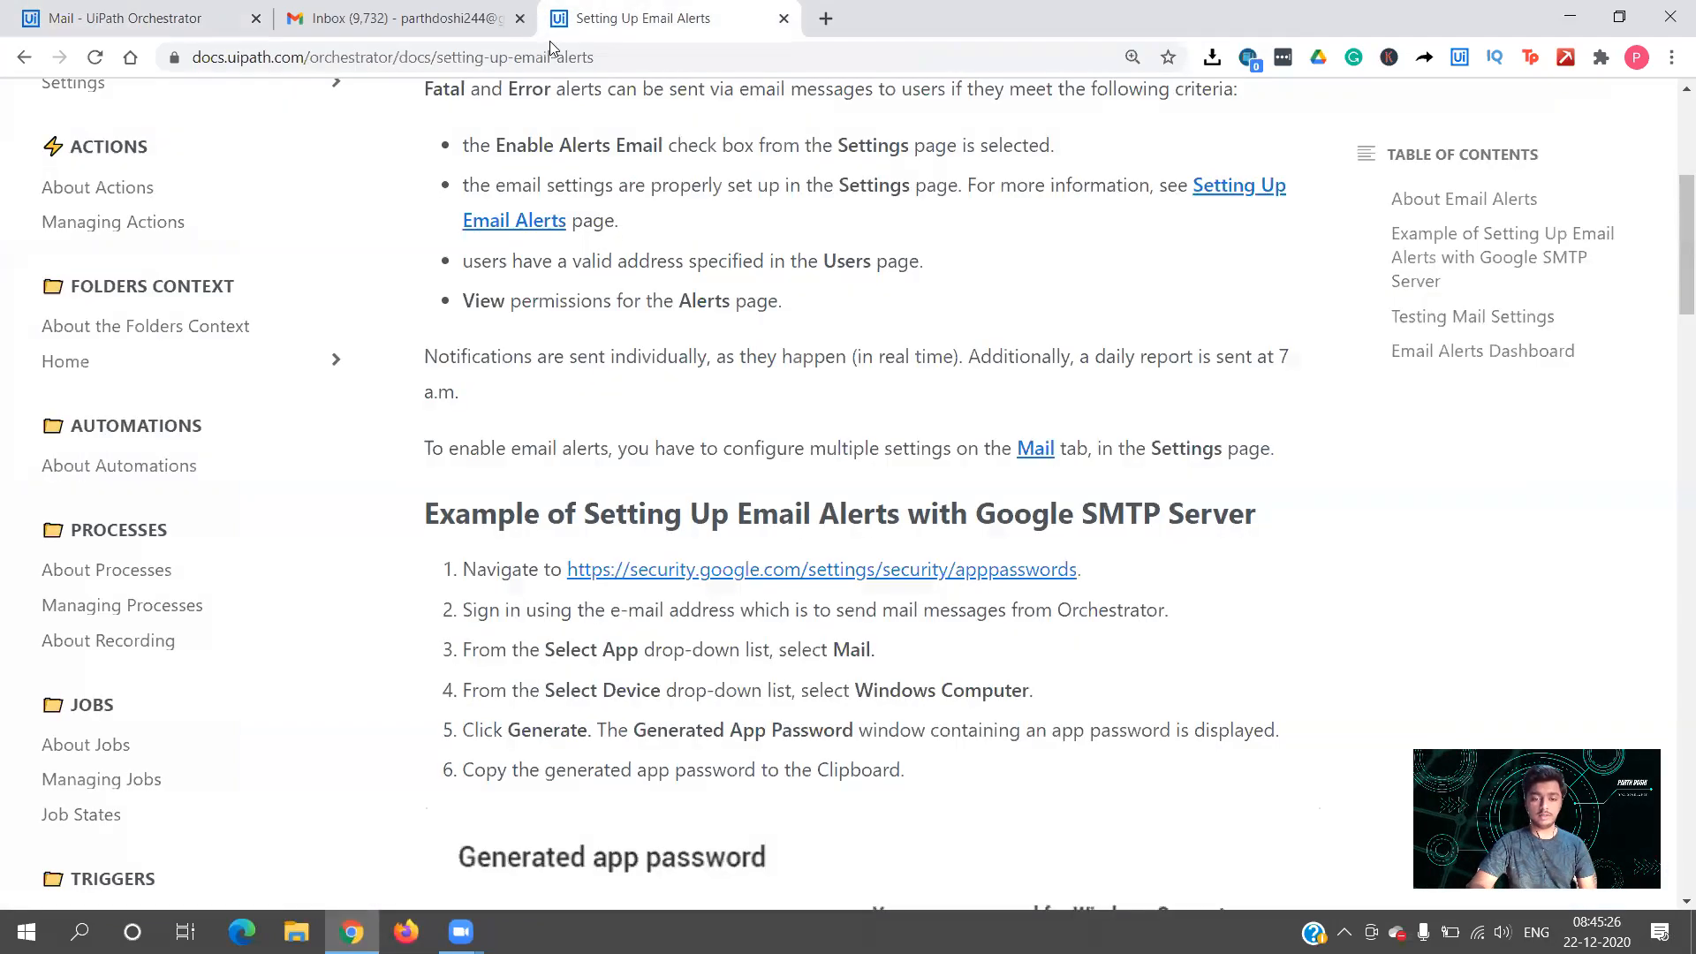
{"action": "scroll", "coordinate": [694, 433], "scroll_direction": "down", "scroll_amount": 8}
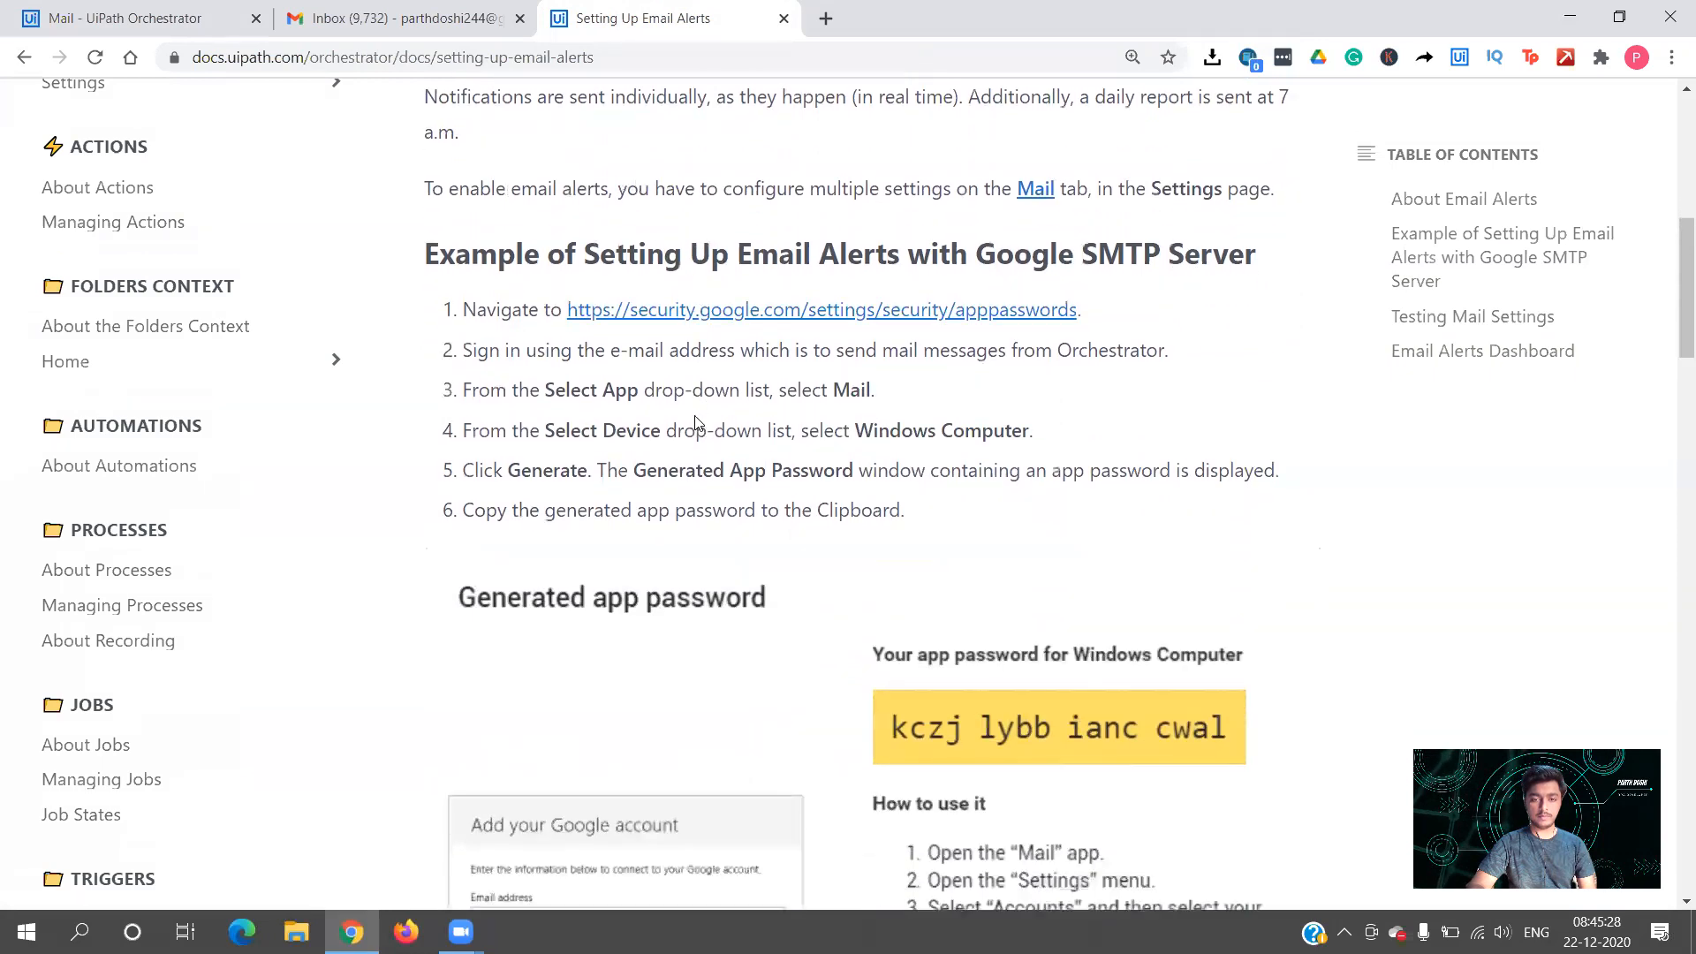
{"action": "scroll", "coordinate": [698, 423], "scroll_direction": "down", "scroll_amount": 6}
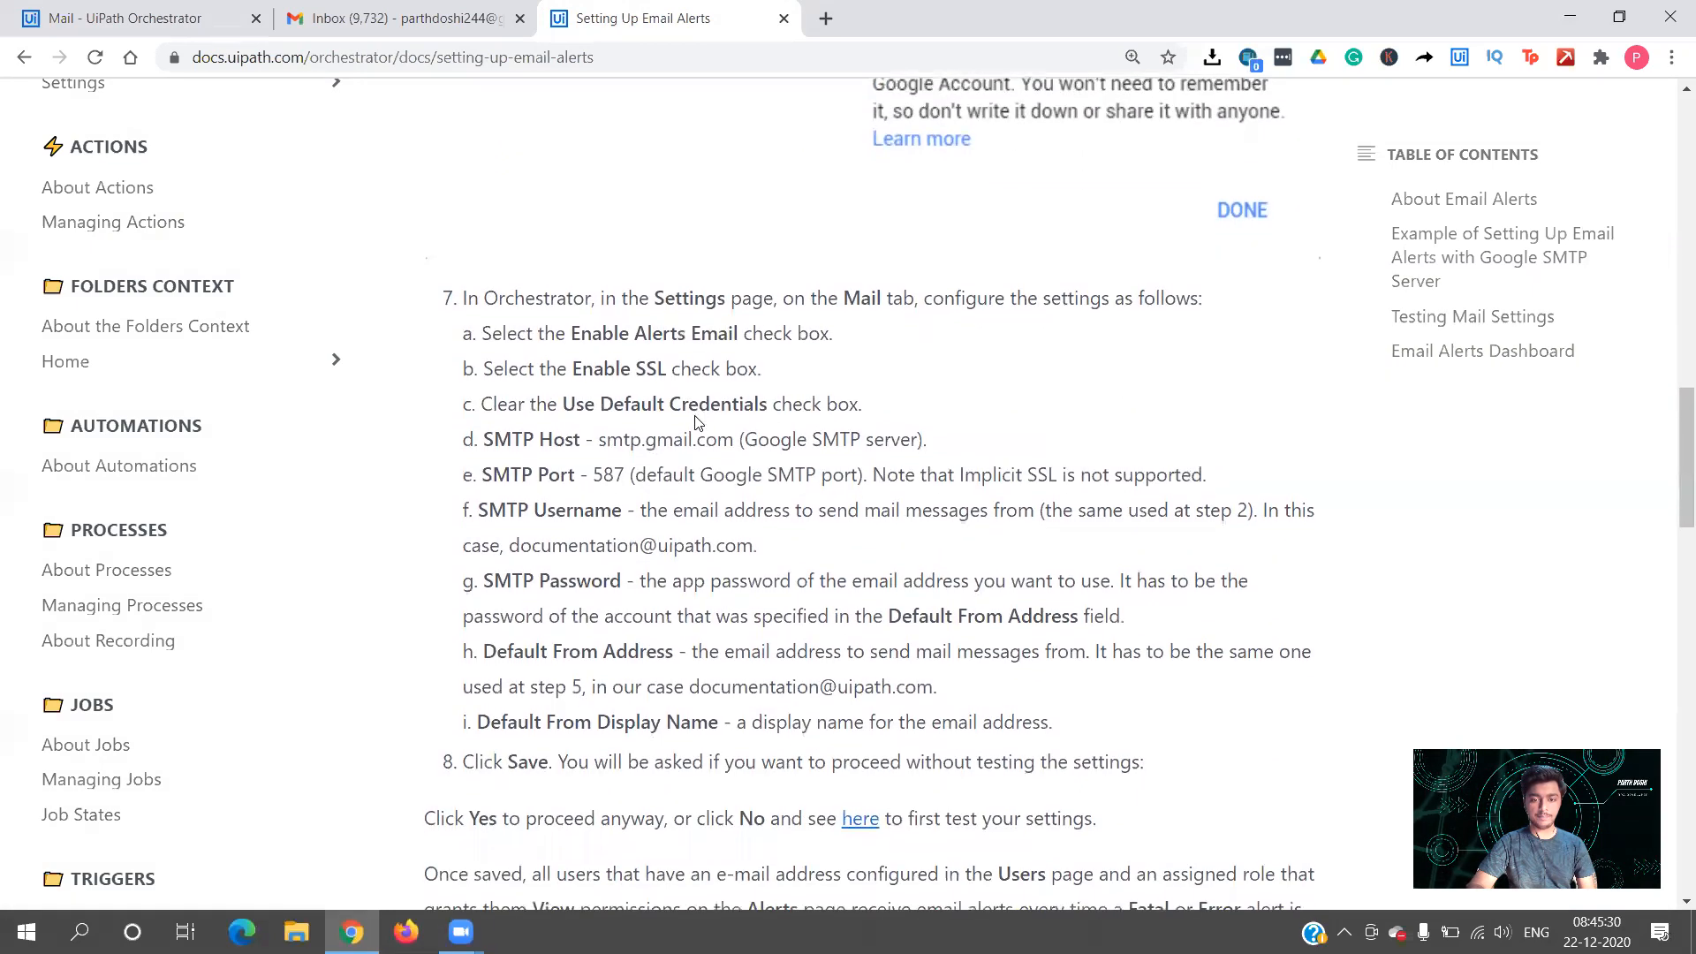
{"action": "scroll", "coordinate": [696, 422], "scroll_direction": "down", "scroll_amount": 1}
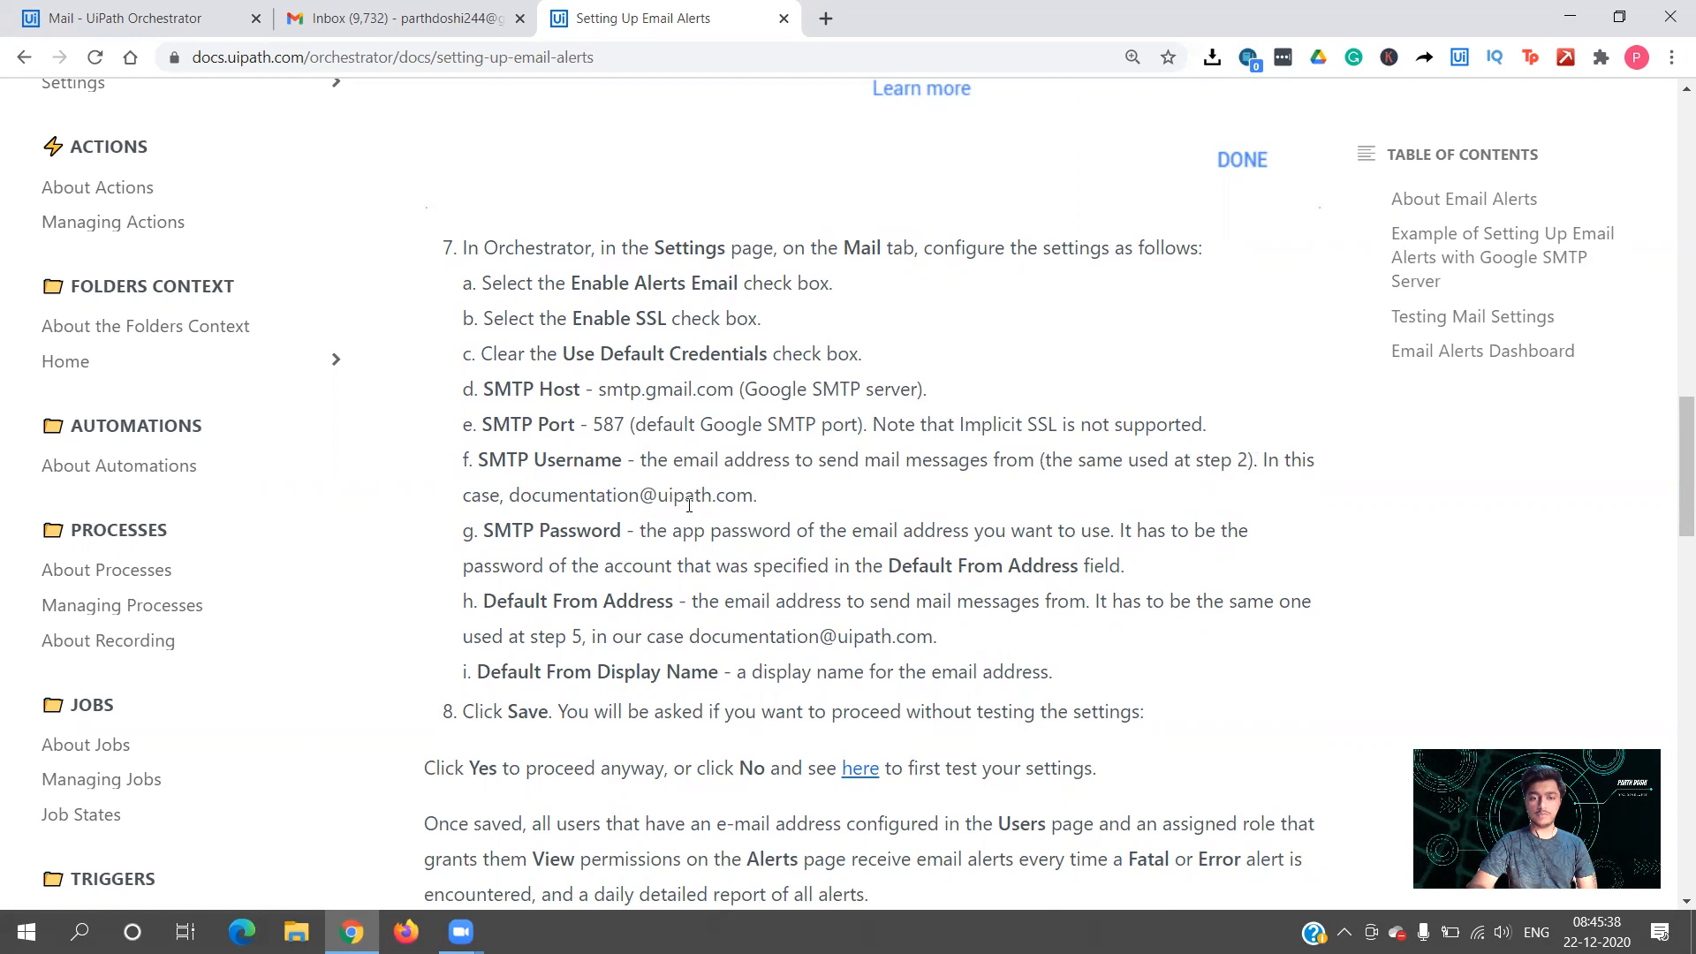
Switch to Gmail and open the Google Account management page for the signed-in account
{"action": "left_click", "coordinate": [133, 18]}
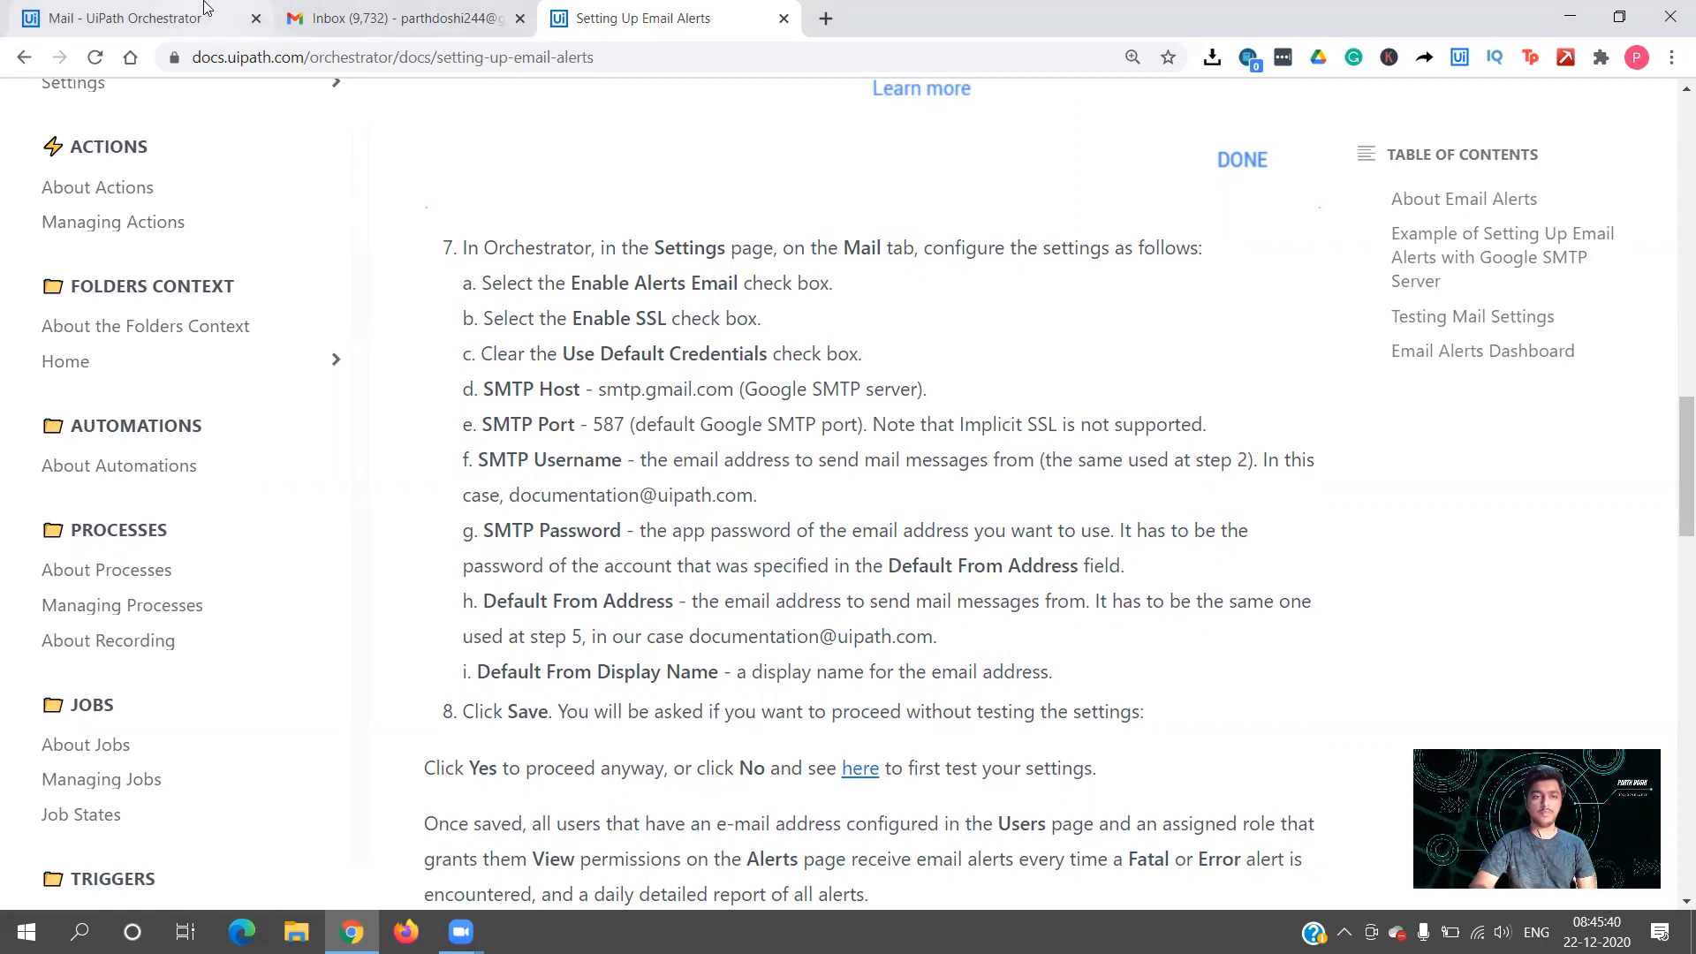
{"action": "left_click", "coordinate": [371, 16]}
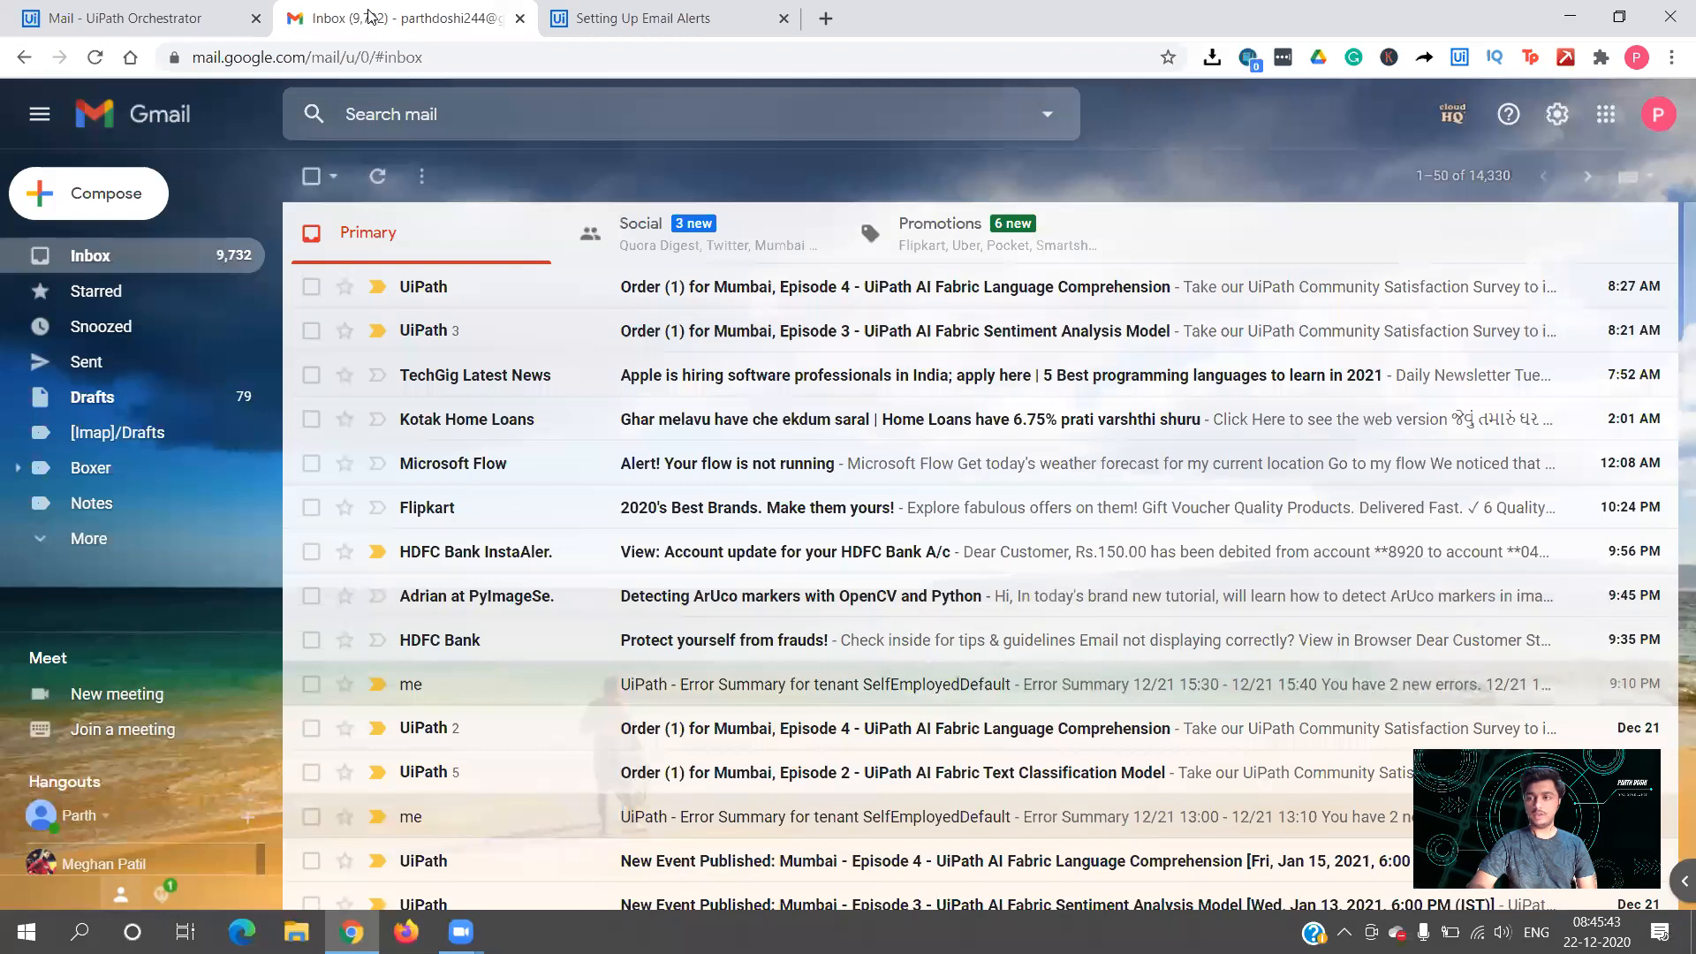
{"action": "left_click", "coordinate": [1658, 114]}
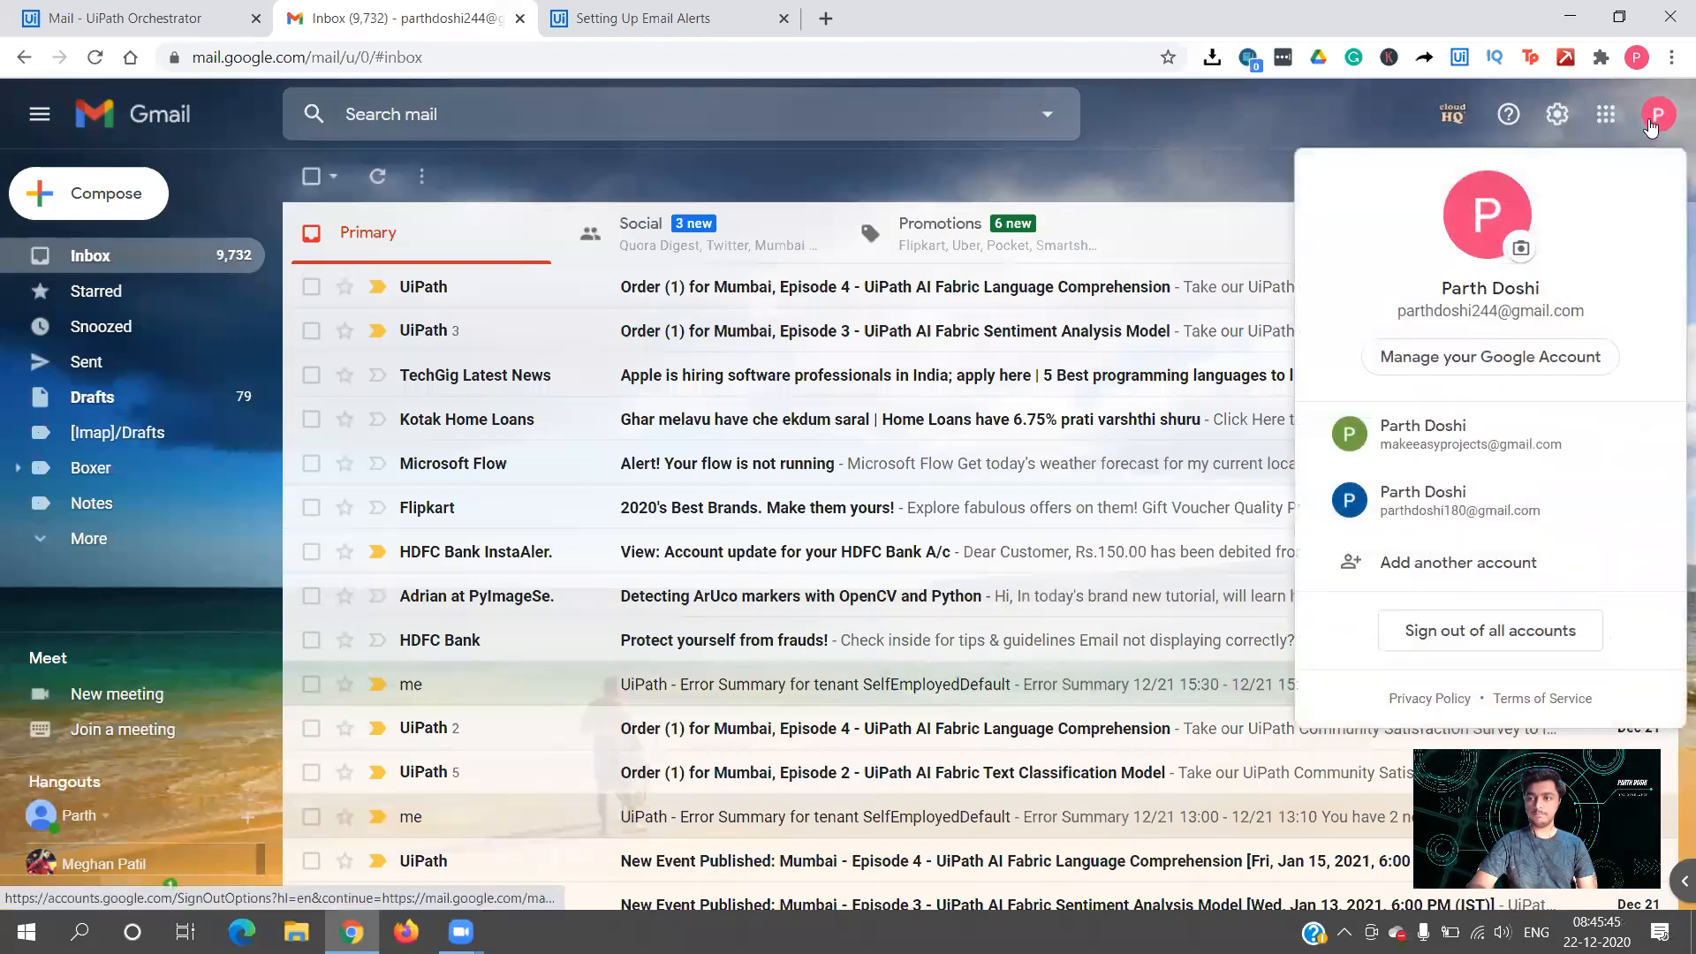
{"action": "left_click", "coordinate": [1456, 355]}
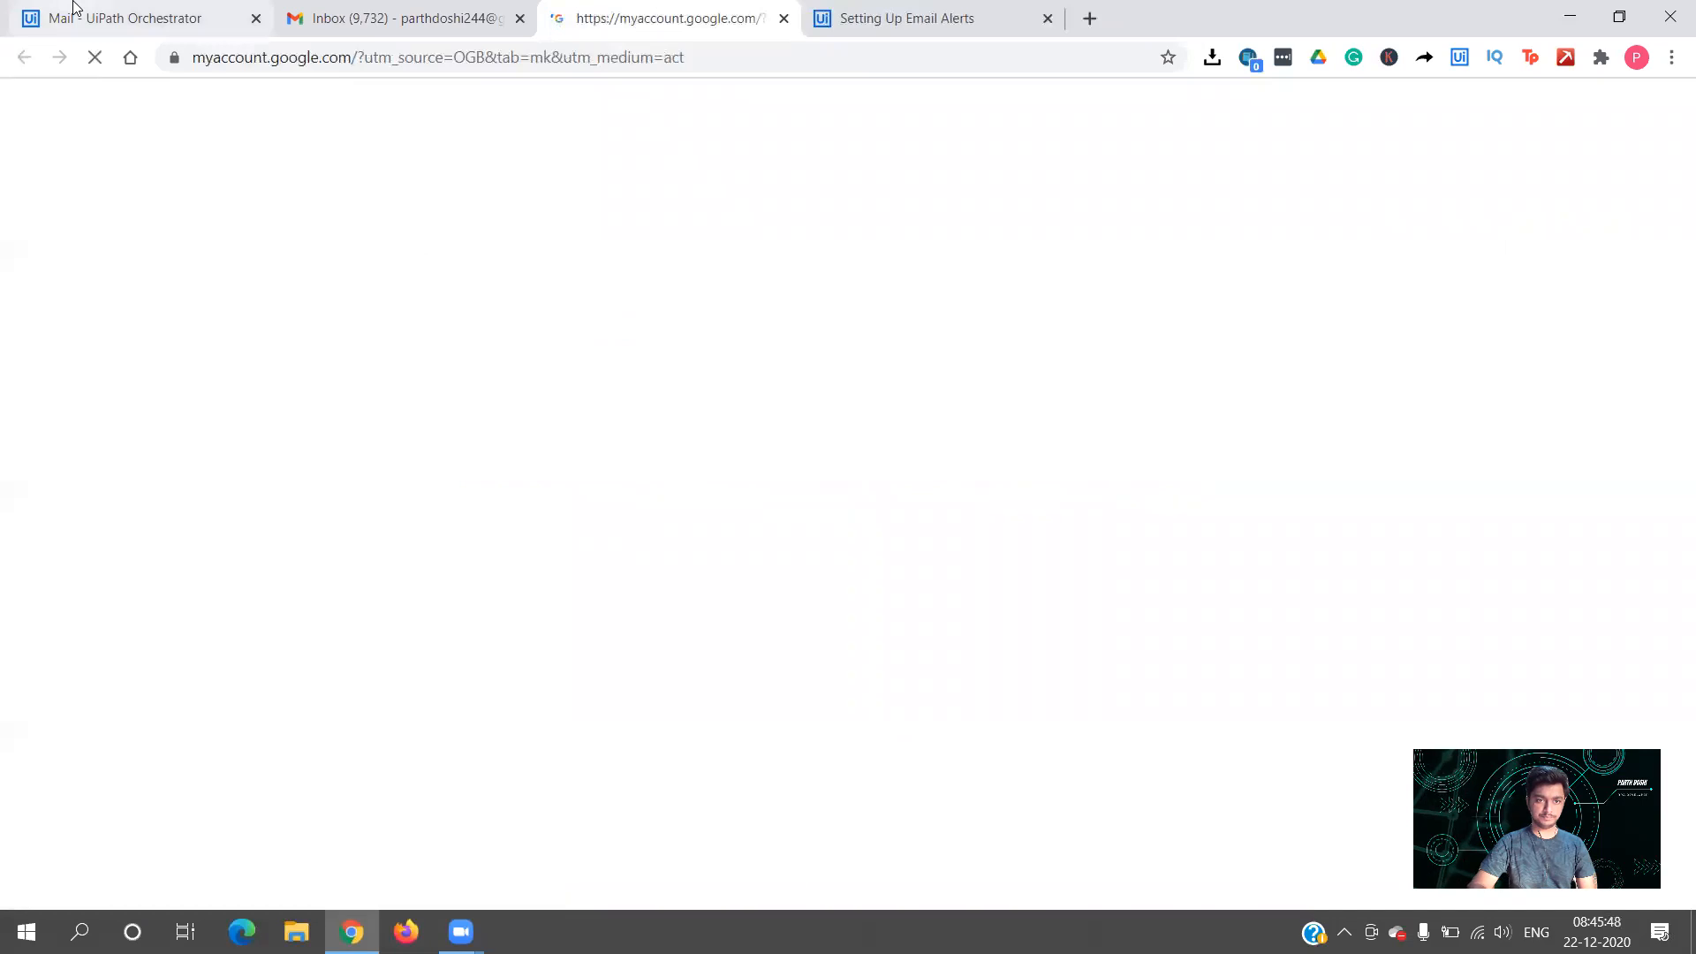
Check the SMTP username in Orchestrator's mail settings against the account signed in to Gmail
{"action": "left_click", "coordinate": [76, 12]}
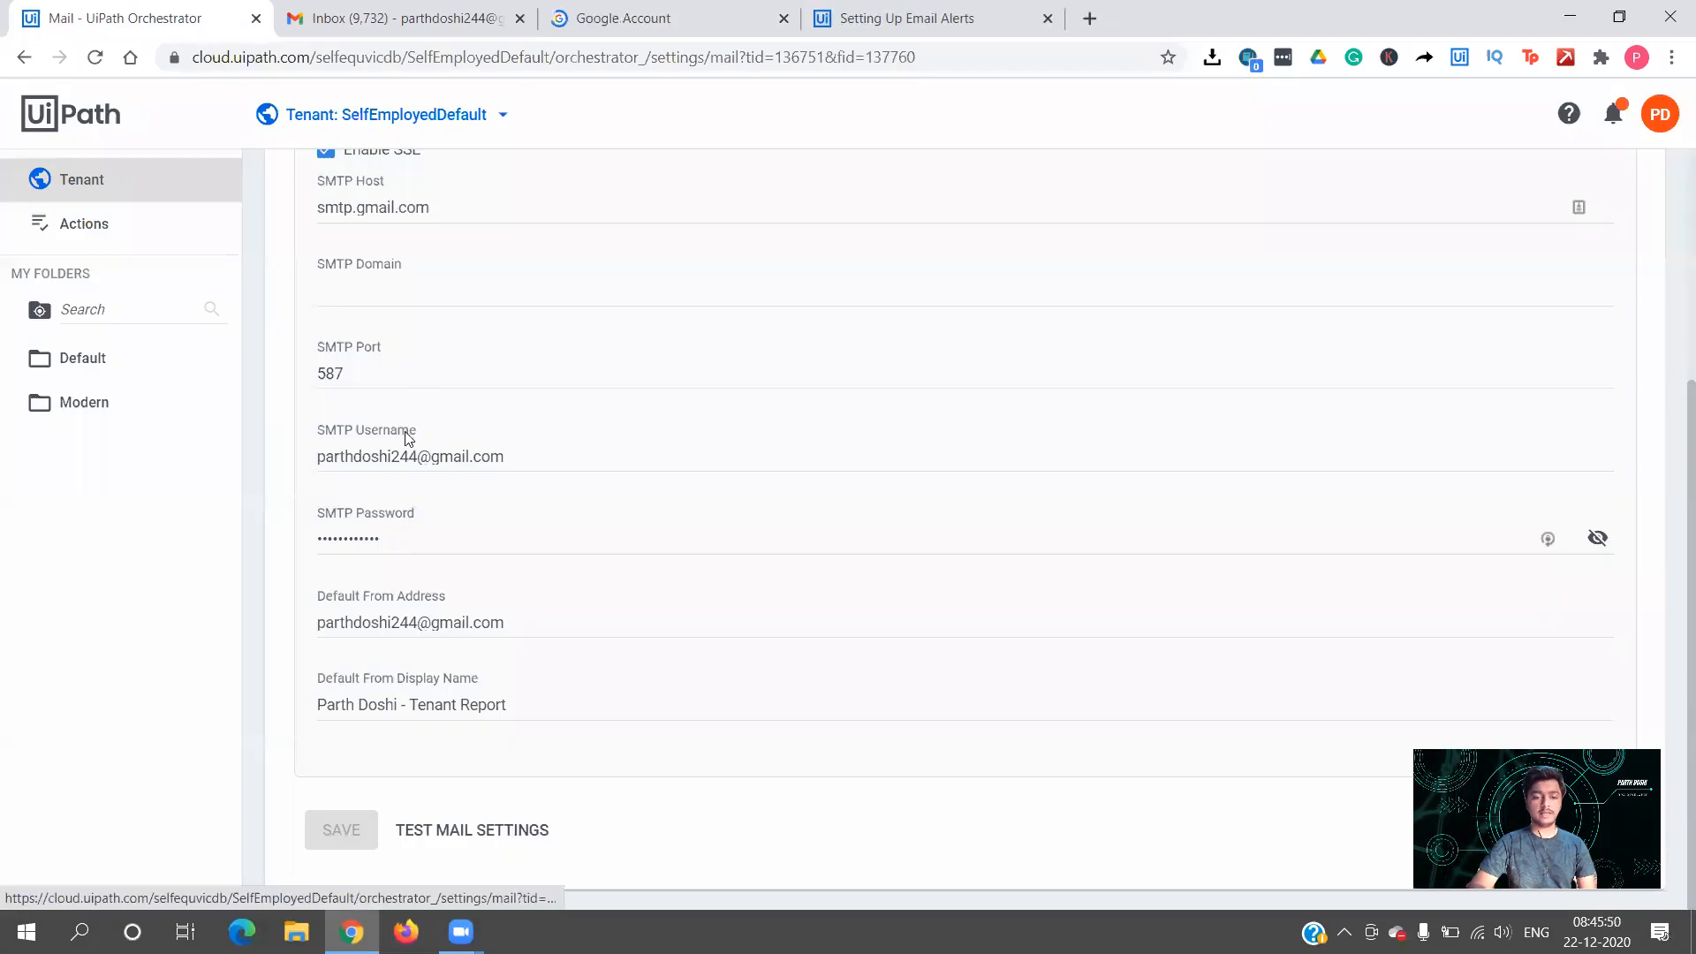
{"action": "key", "text": "ctrl+Tab"}
{"action": "key", "text": "ctrl+Tab"}
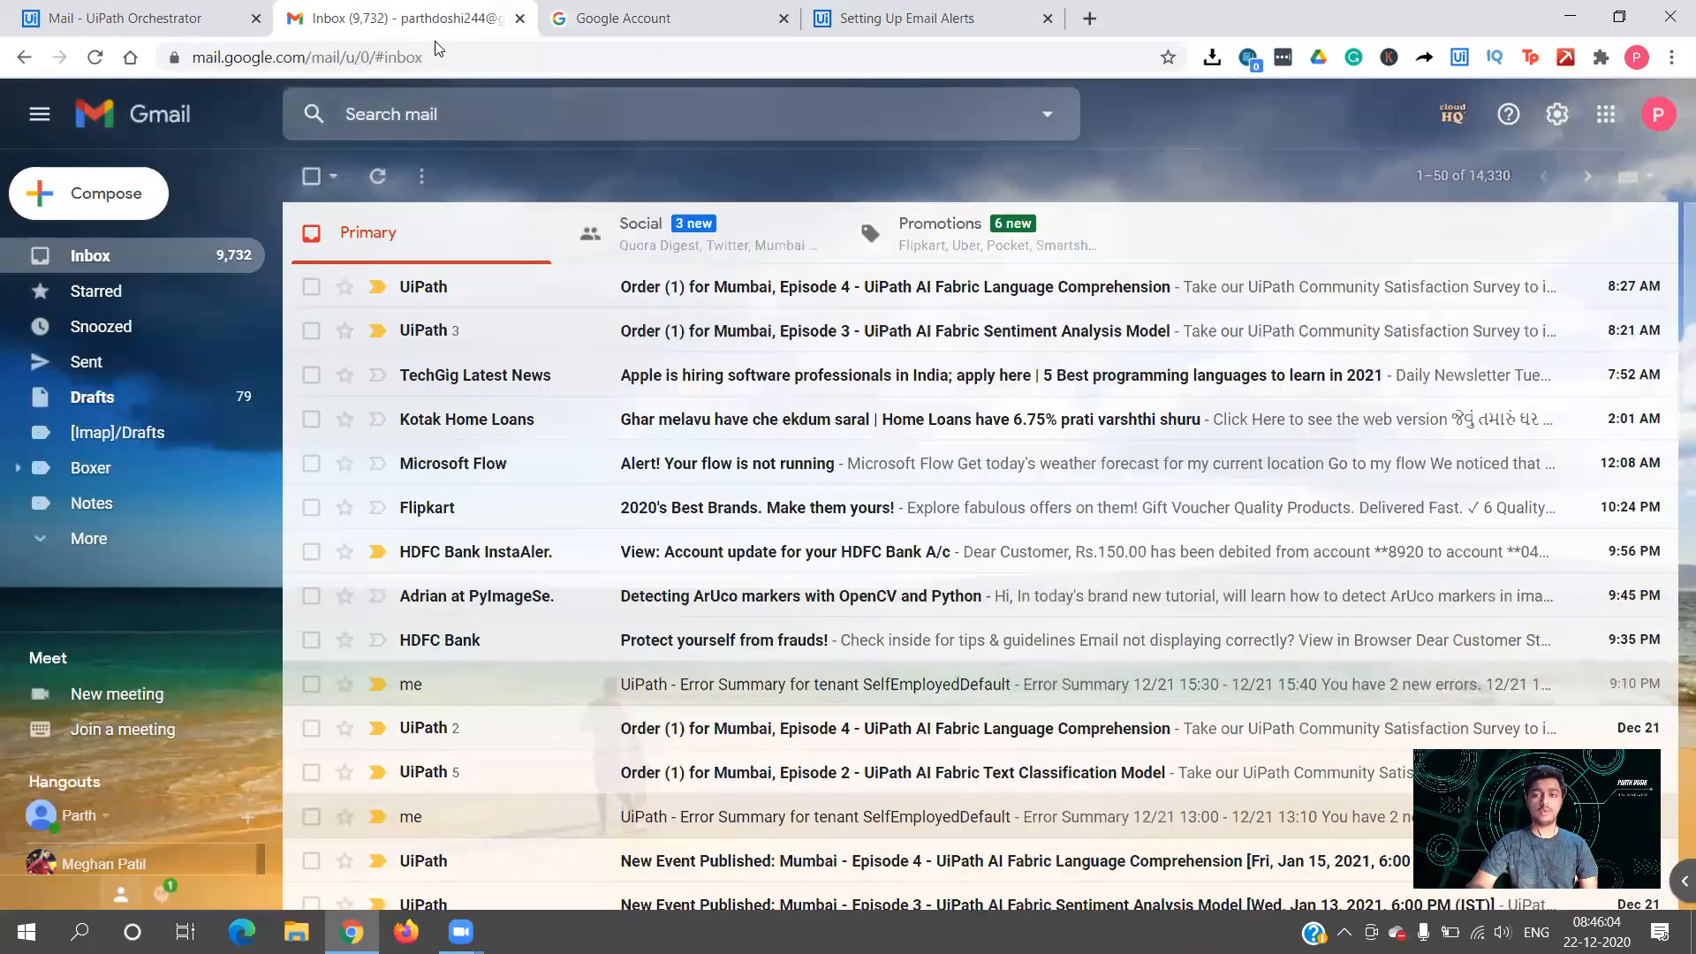
{"action": "left_click", "coordinate": [1660, 123]}
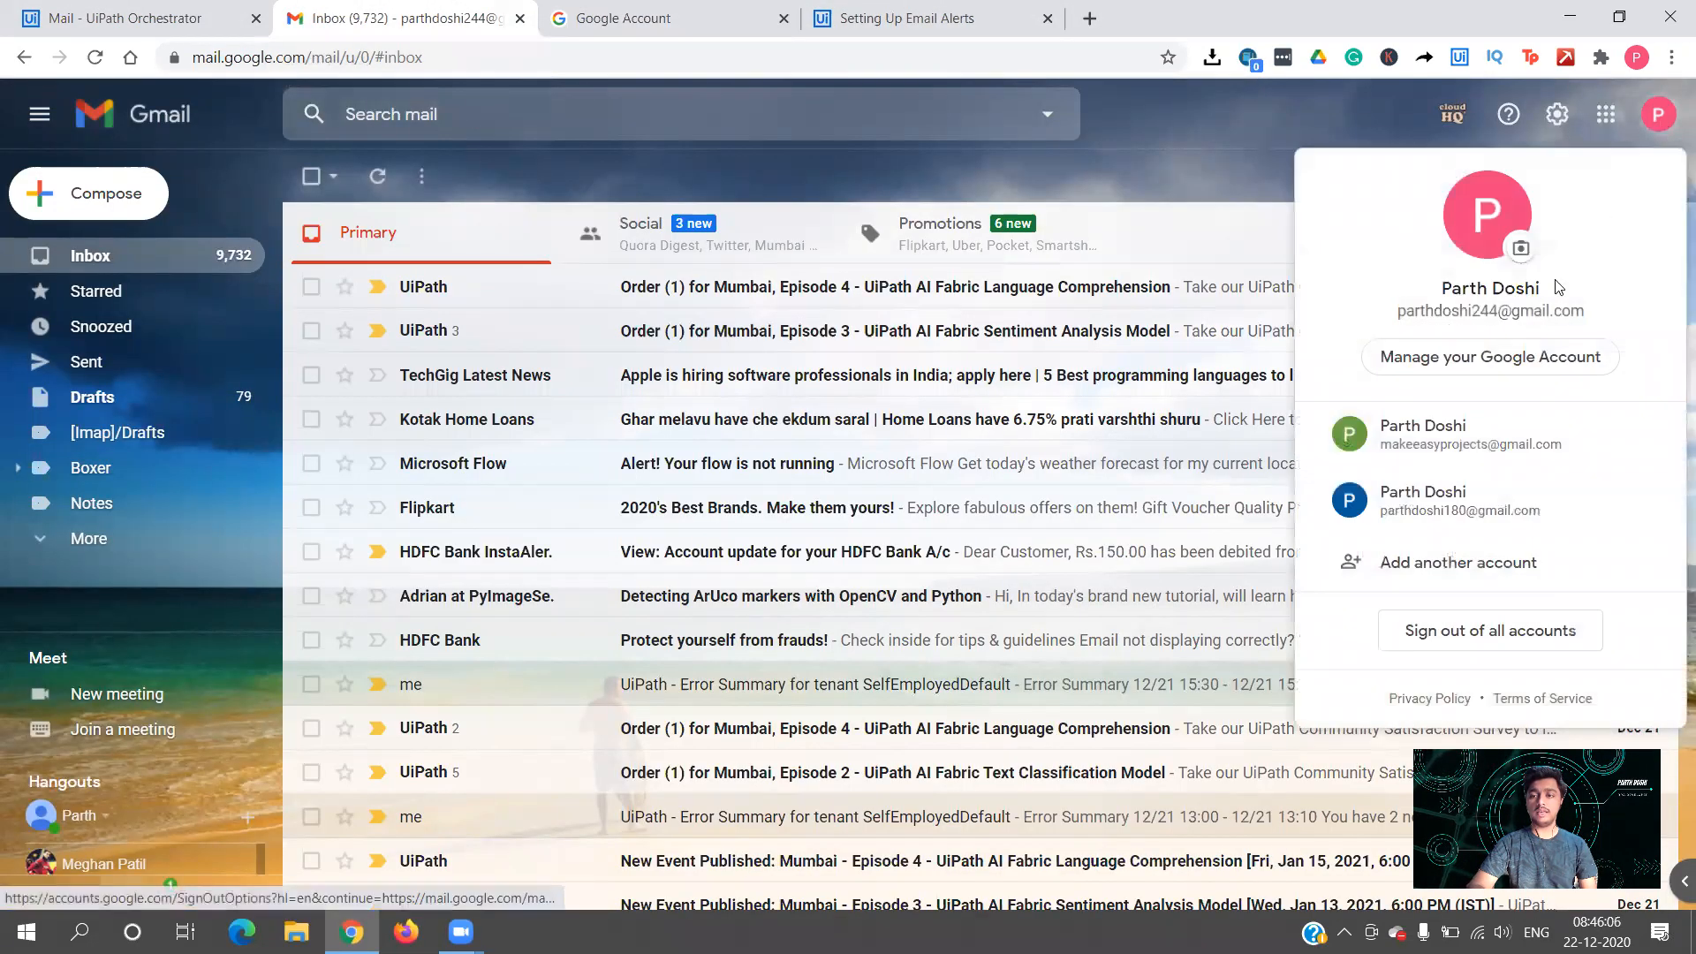
{"action": "left_click", "coordinate": [1133, 176]}
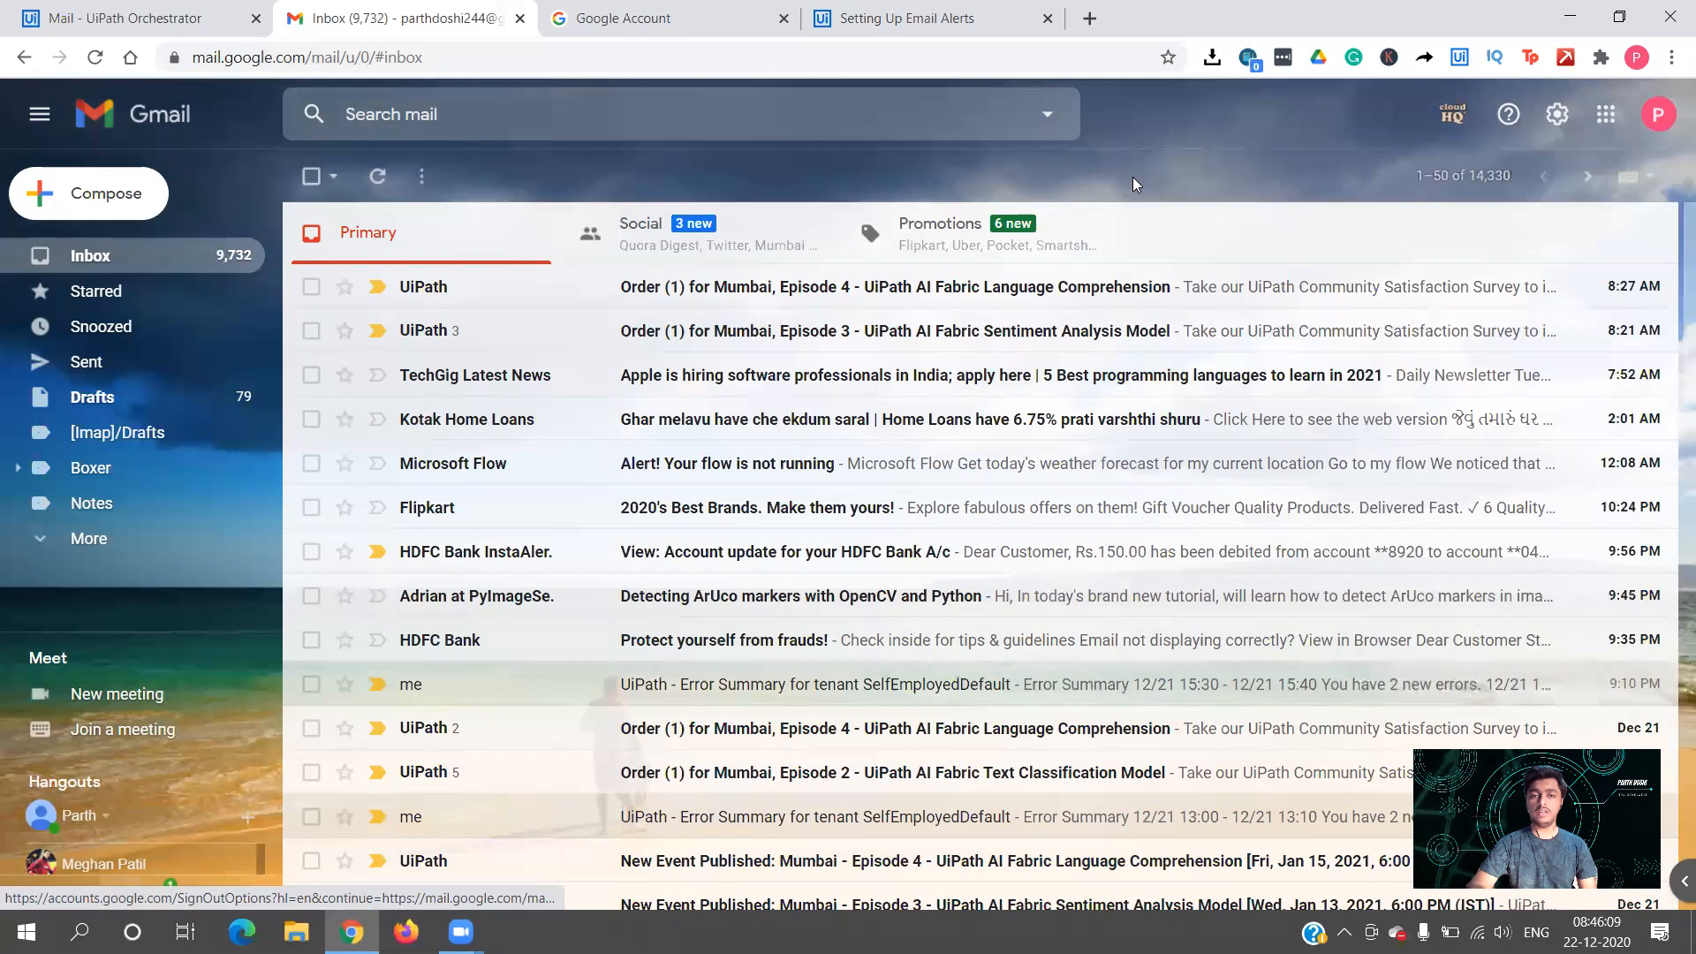
Search the Google Account page for app passwords
{"action": "left_click", "coordinate": [545, 34]}
{"action": "left_click", "coordinate": [366, 121]}
{"action": "type", "text": "a"}
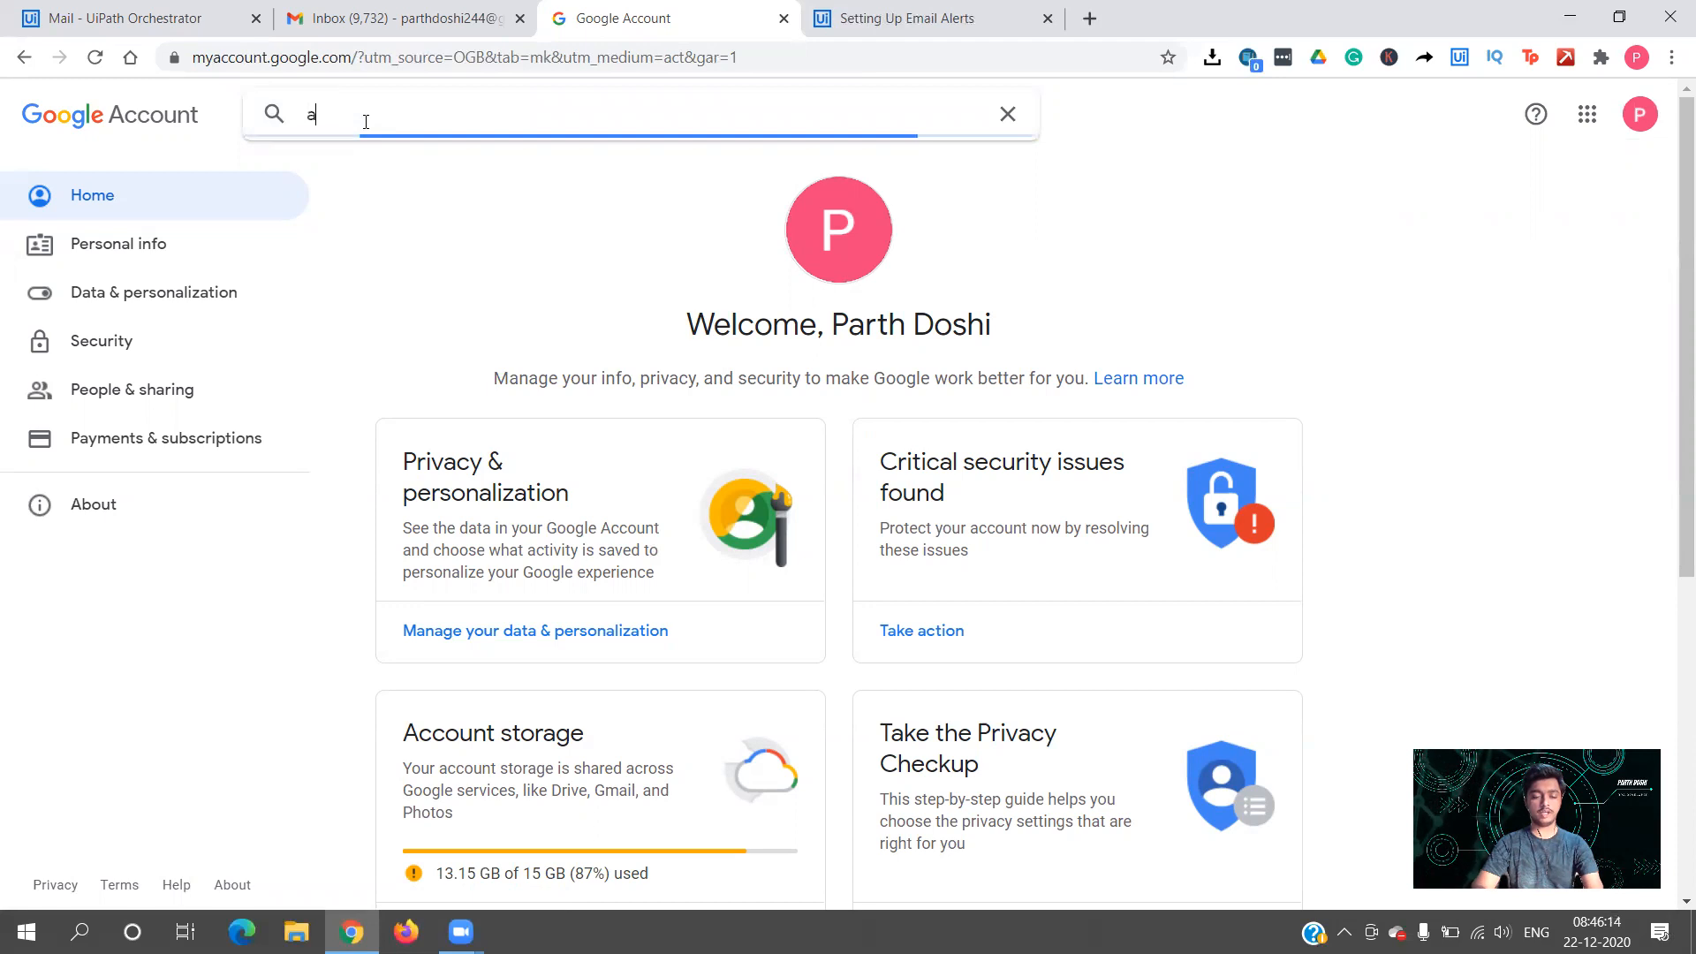
{"action": "type", "text": "pp passworsd"}
{"action": "key", "text": "Return"}
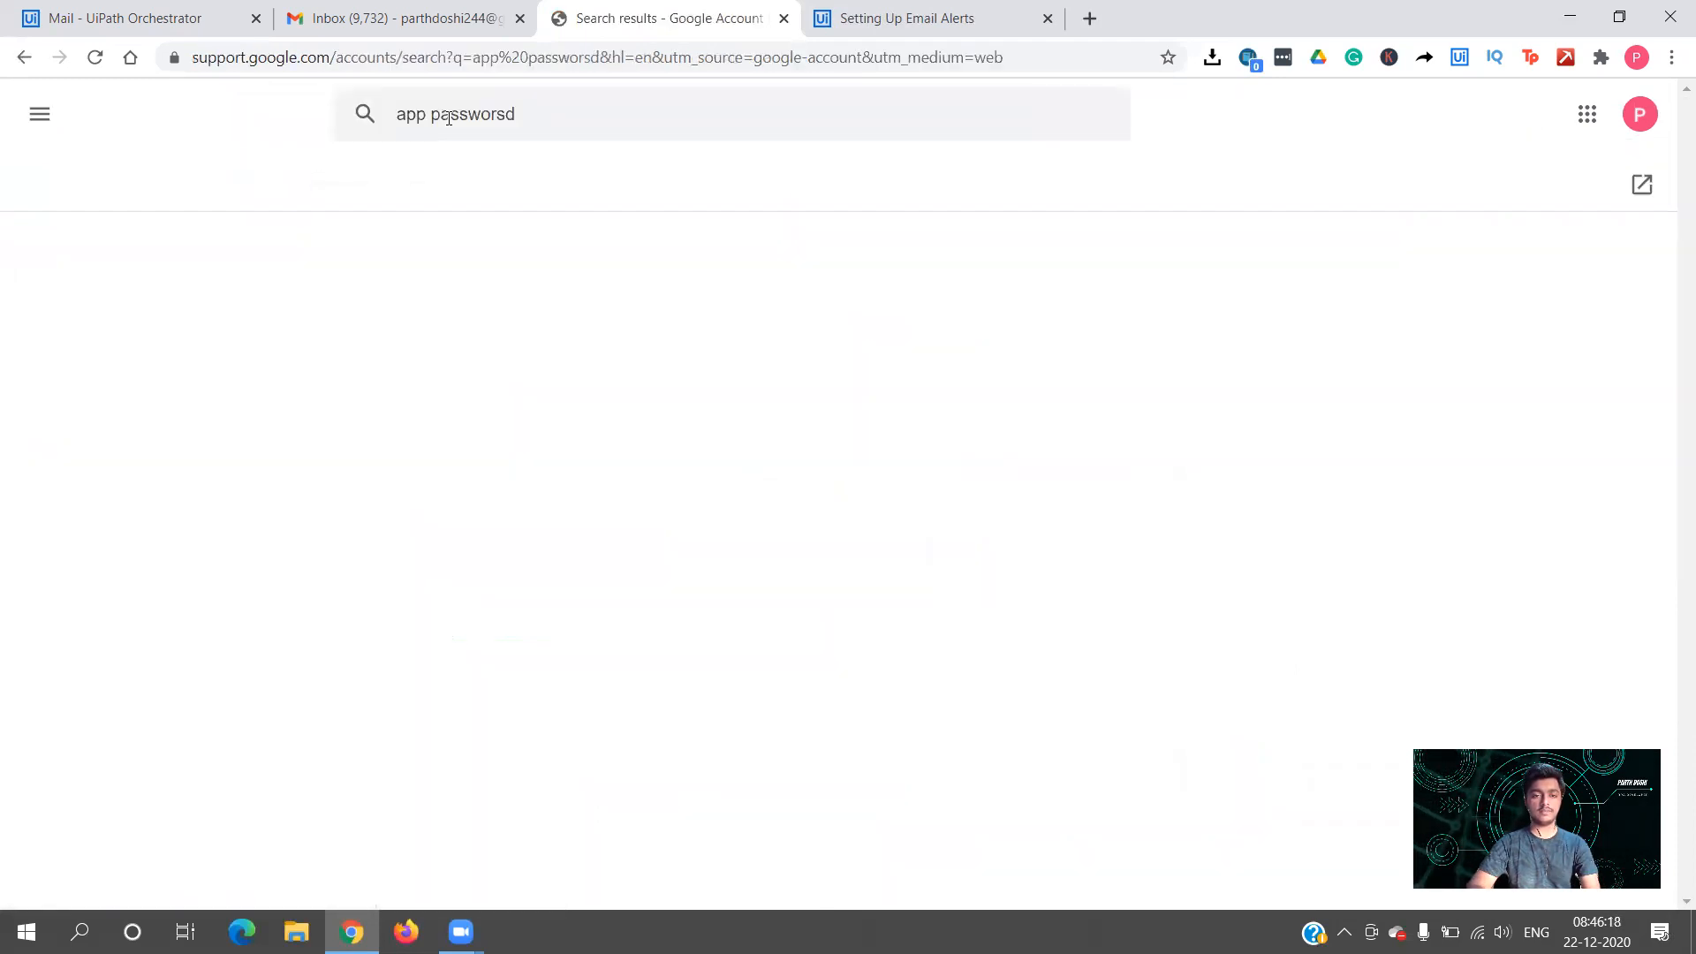
Correct the Google Account Help search query to "app password" and run the search
{"action": "left_click", "coordinate": [558, 124]}
{"action": "key", "text": "BackSpace"}
{"action": "key", "text": "BackSpace"}
{"action": "key", "text": "BackSpace"}
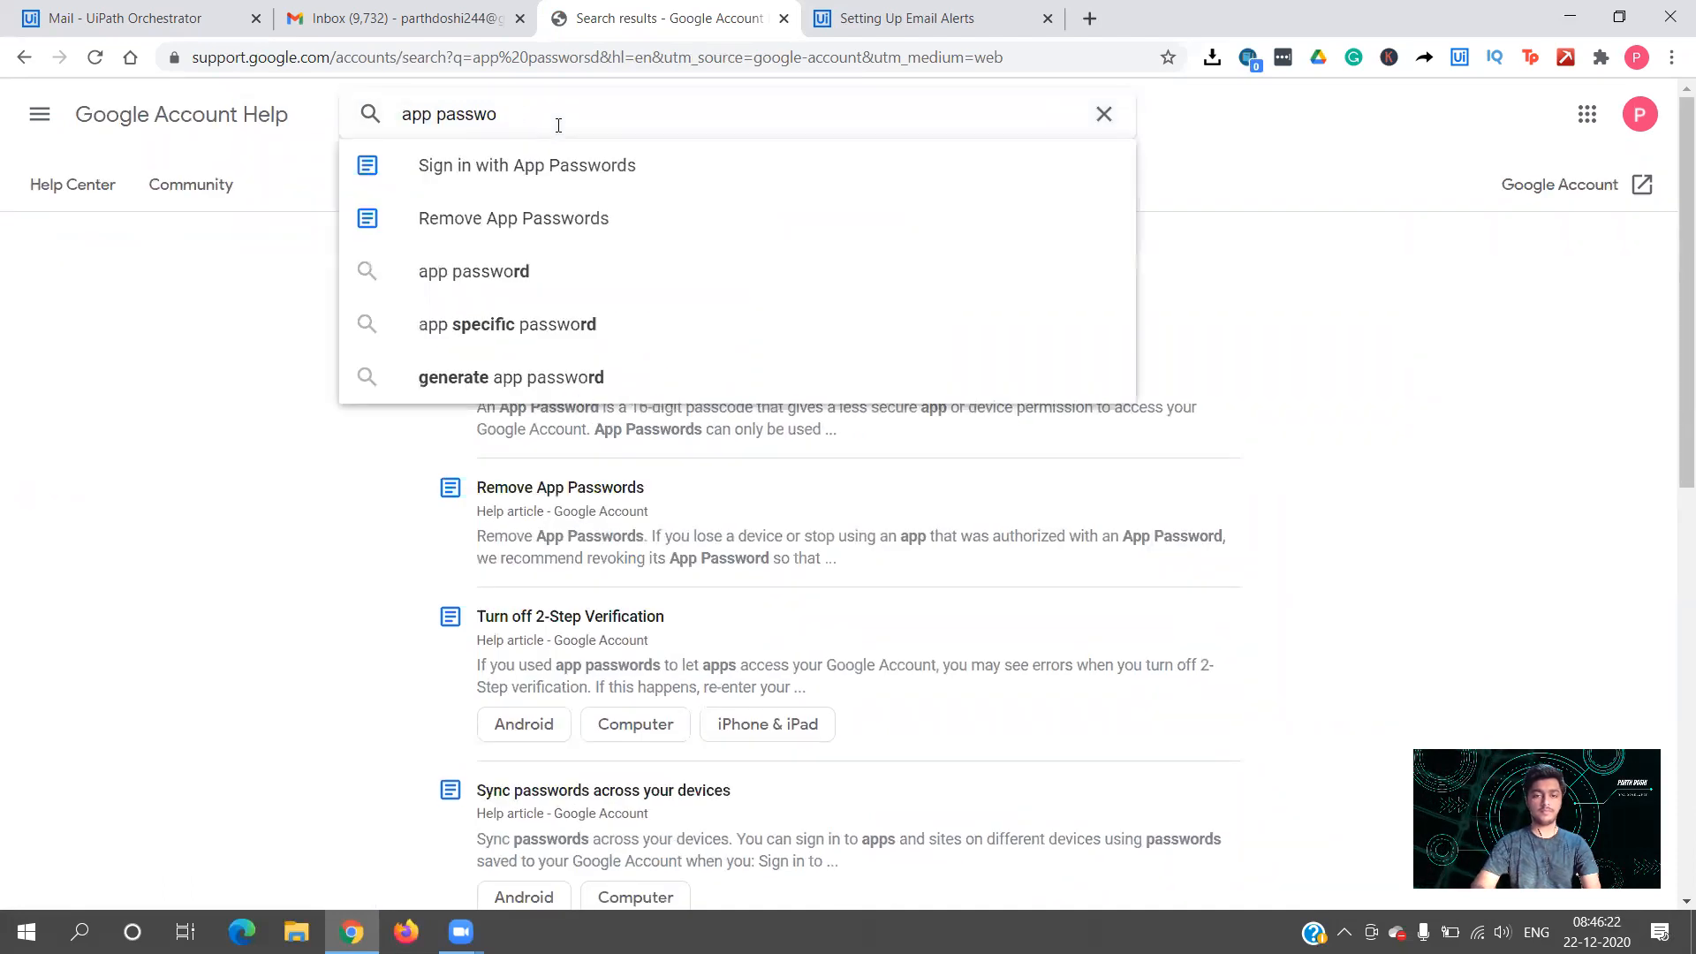
{"action": "type", "text": "d"}
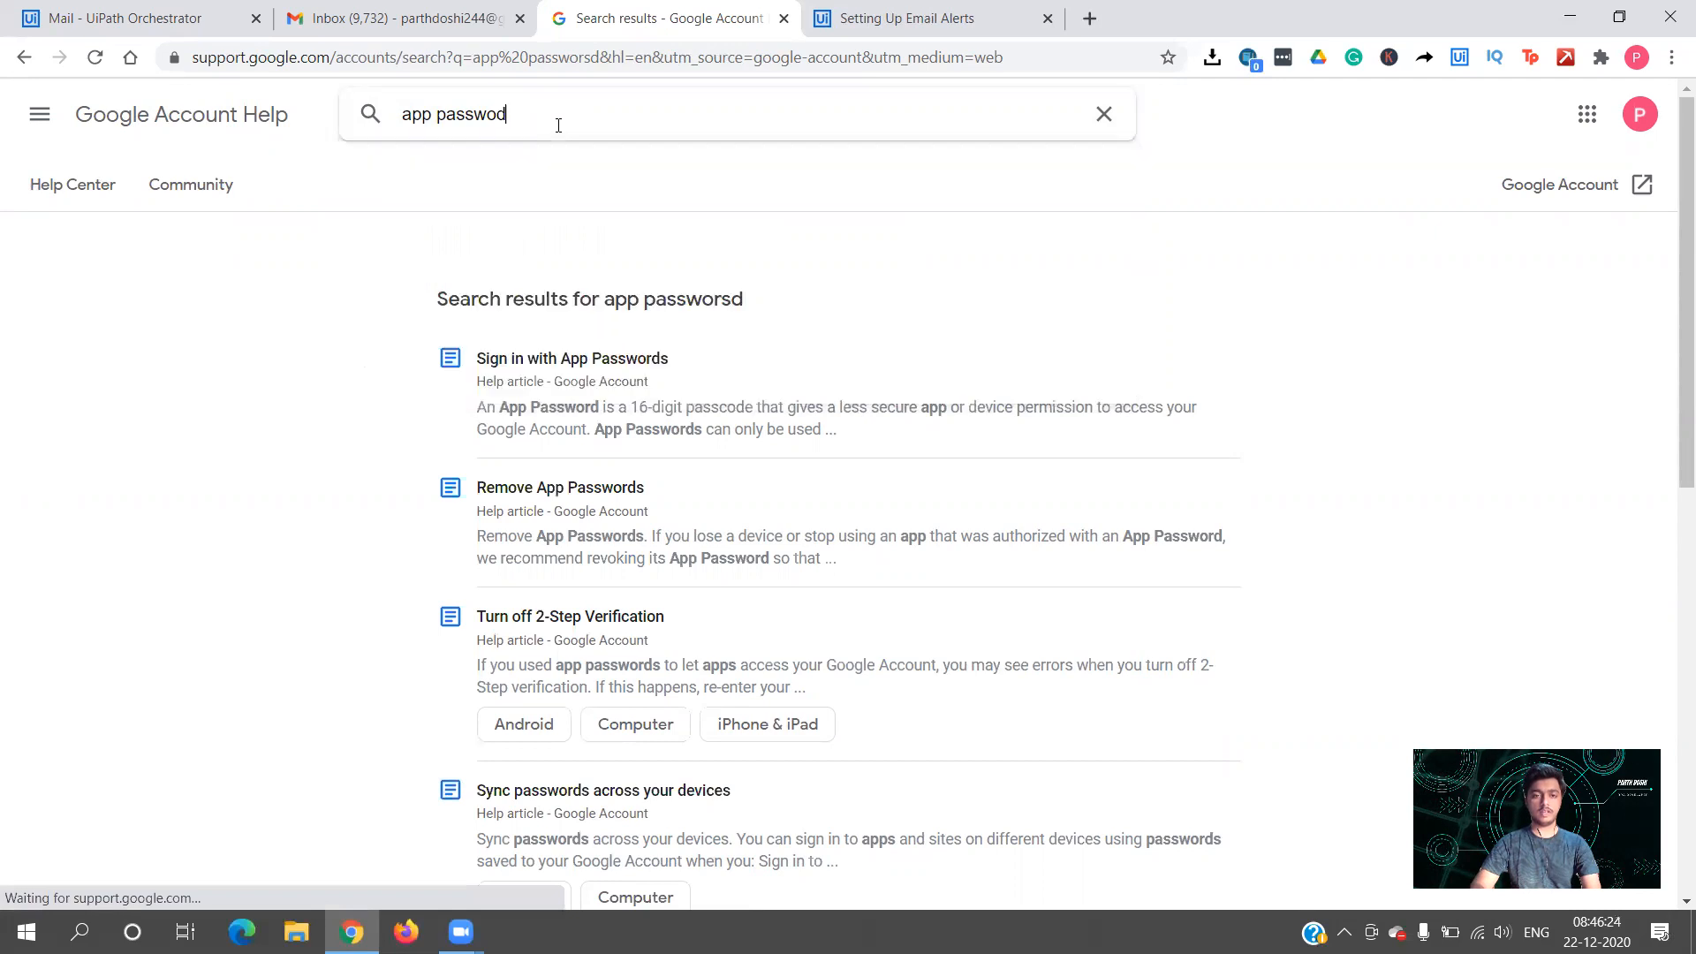
{"action": "key", "text": "BackSpace"}
{"action": "type", "text": "rd"}
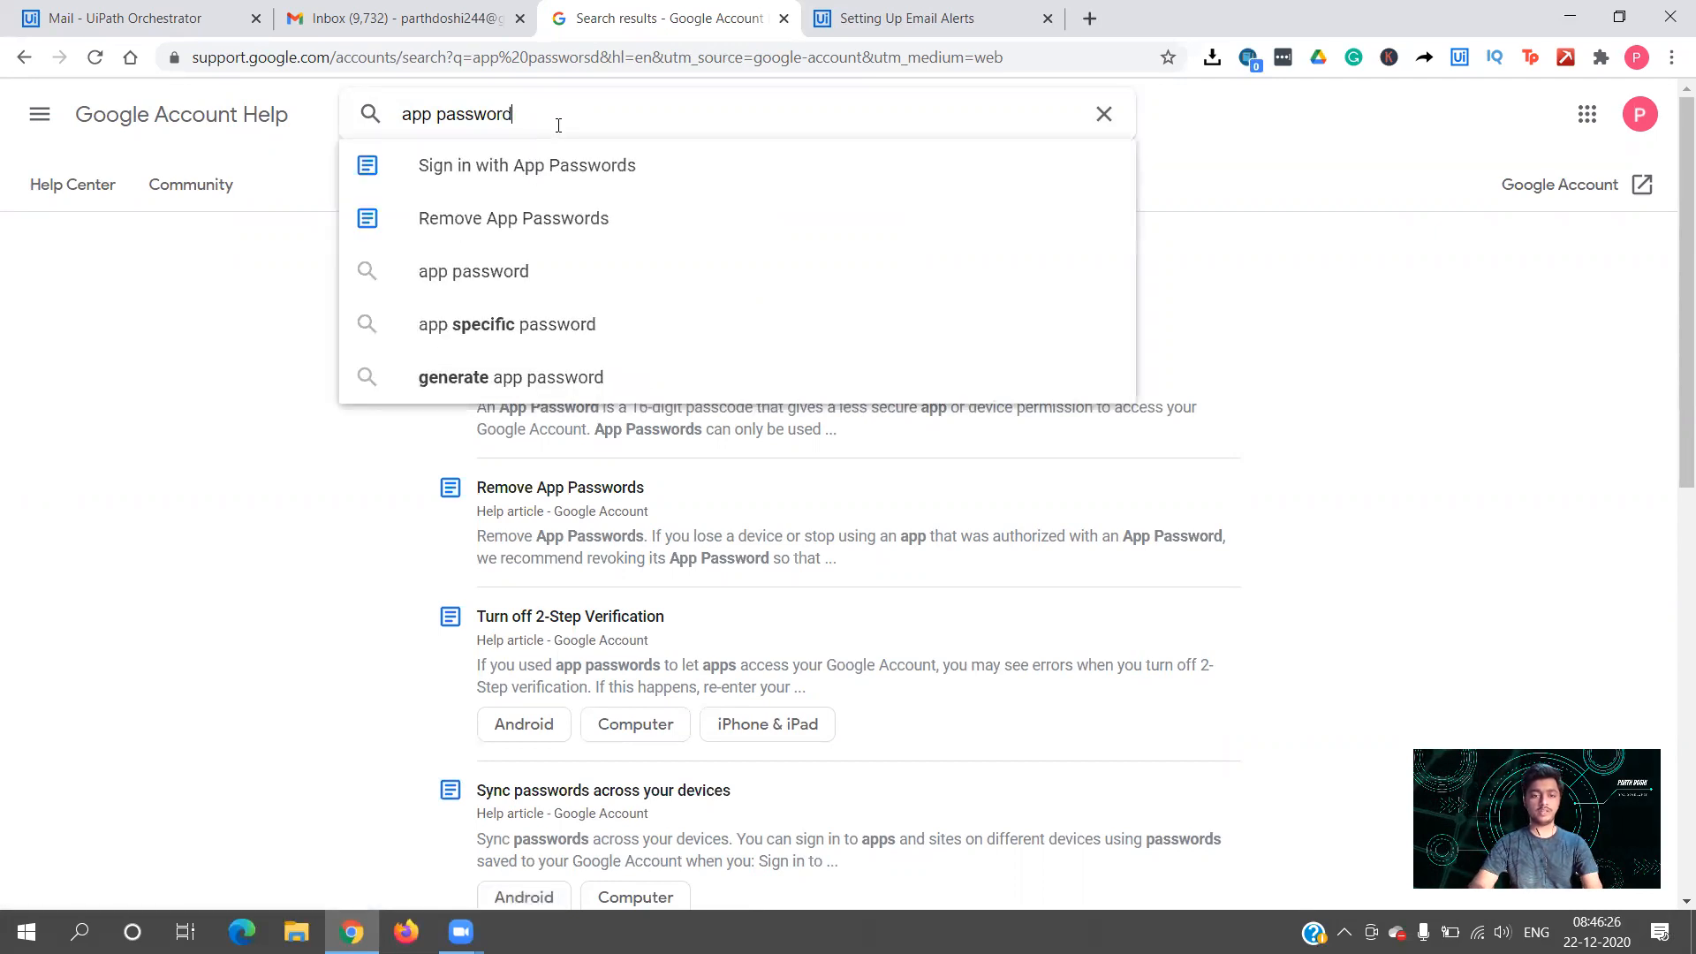
{"action": "key", "text": "Return"}
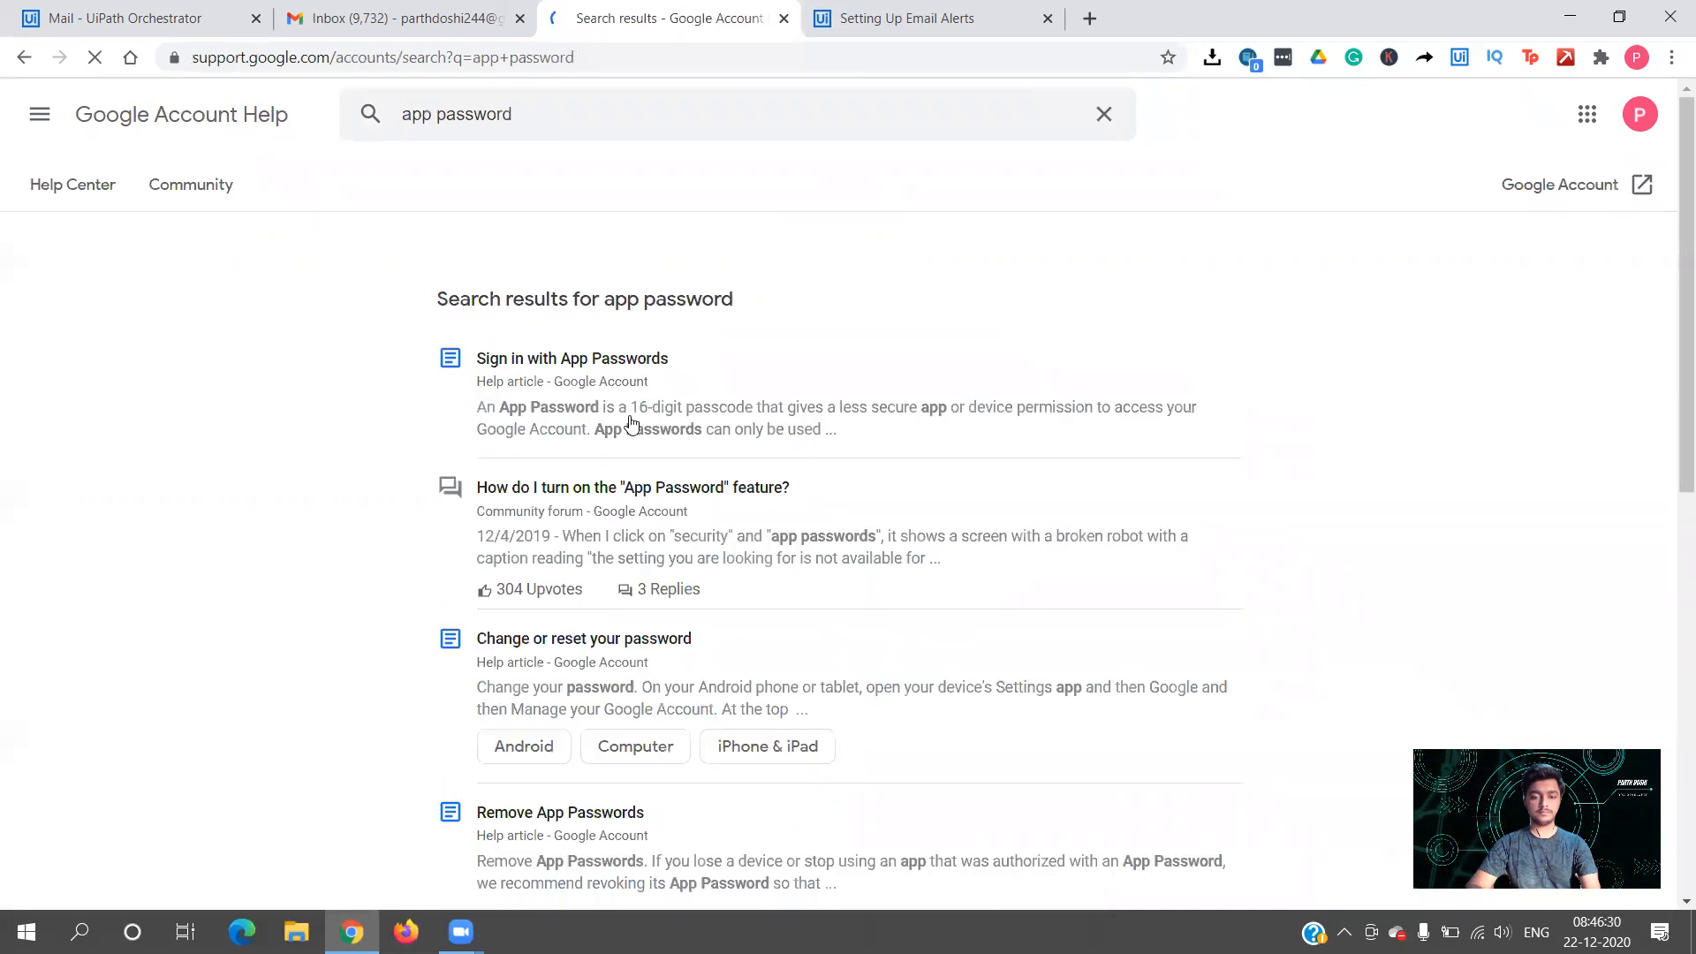
Look through the search results, open the "Sign in with App Passwords" article and read its section on creating and using app passwords
{"action": "scroll", "coordinate": [631, 425], "scroll_direction": "down", "scroll_amount": 5}
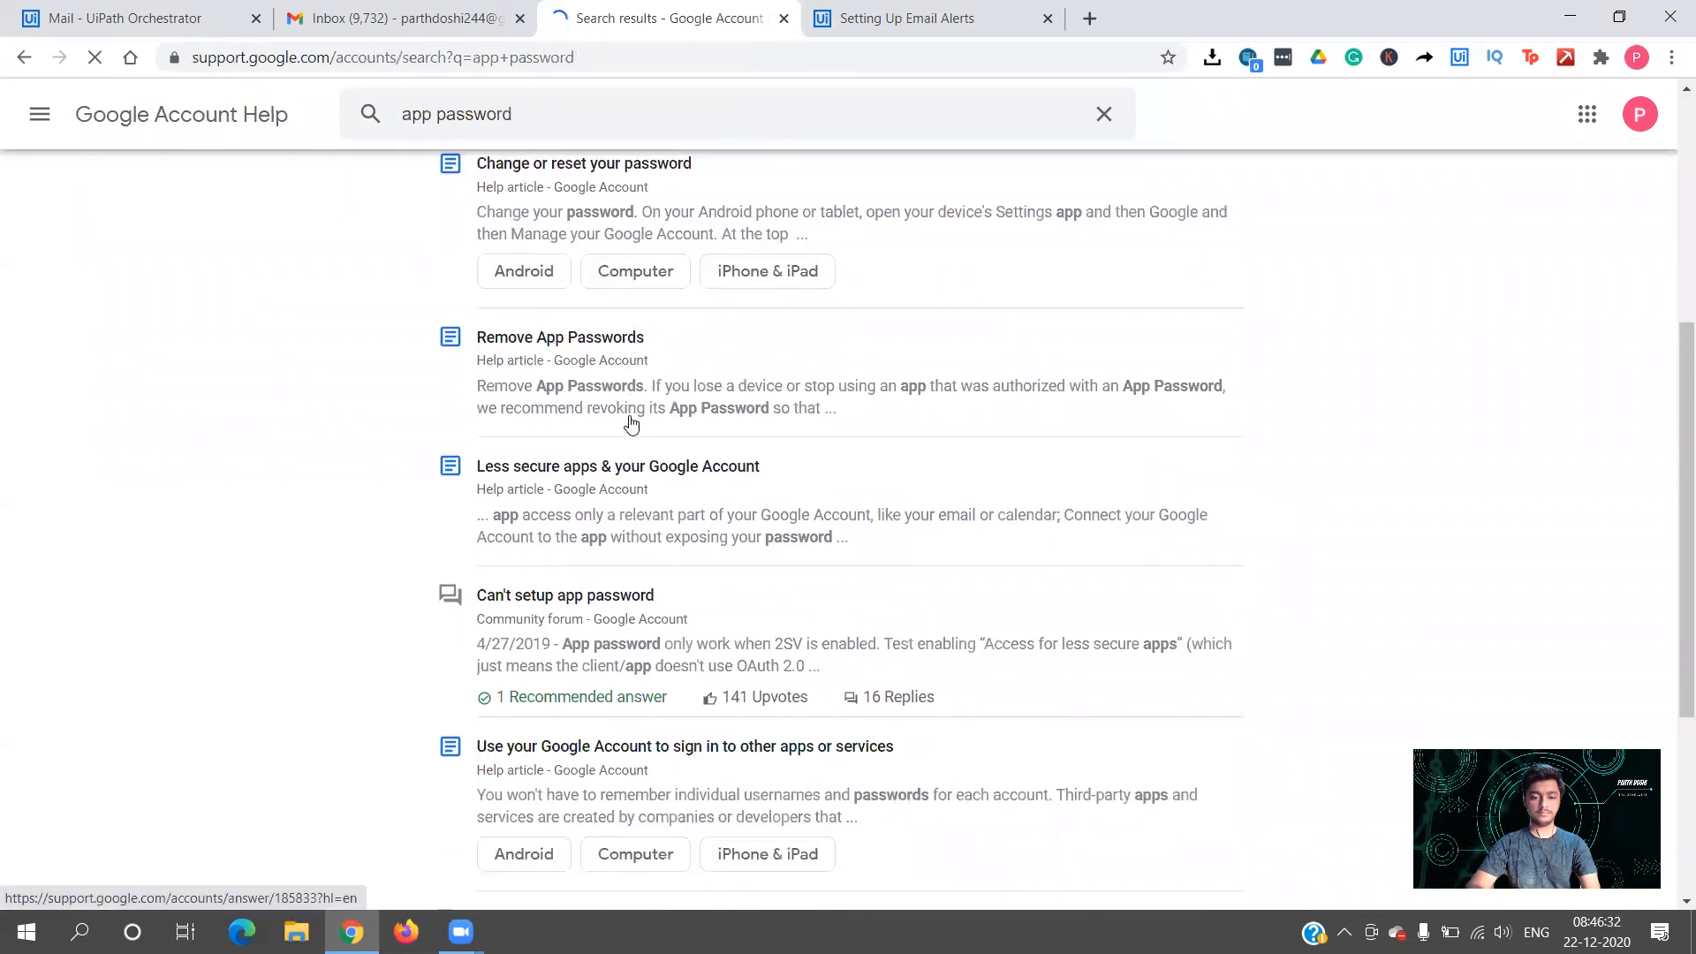
{"action": "scroll", "coordinate": [599, 349], "scroll_direction": "down", "scroll_amount": 4}
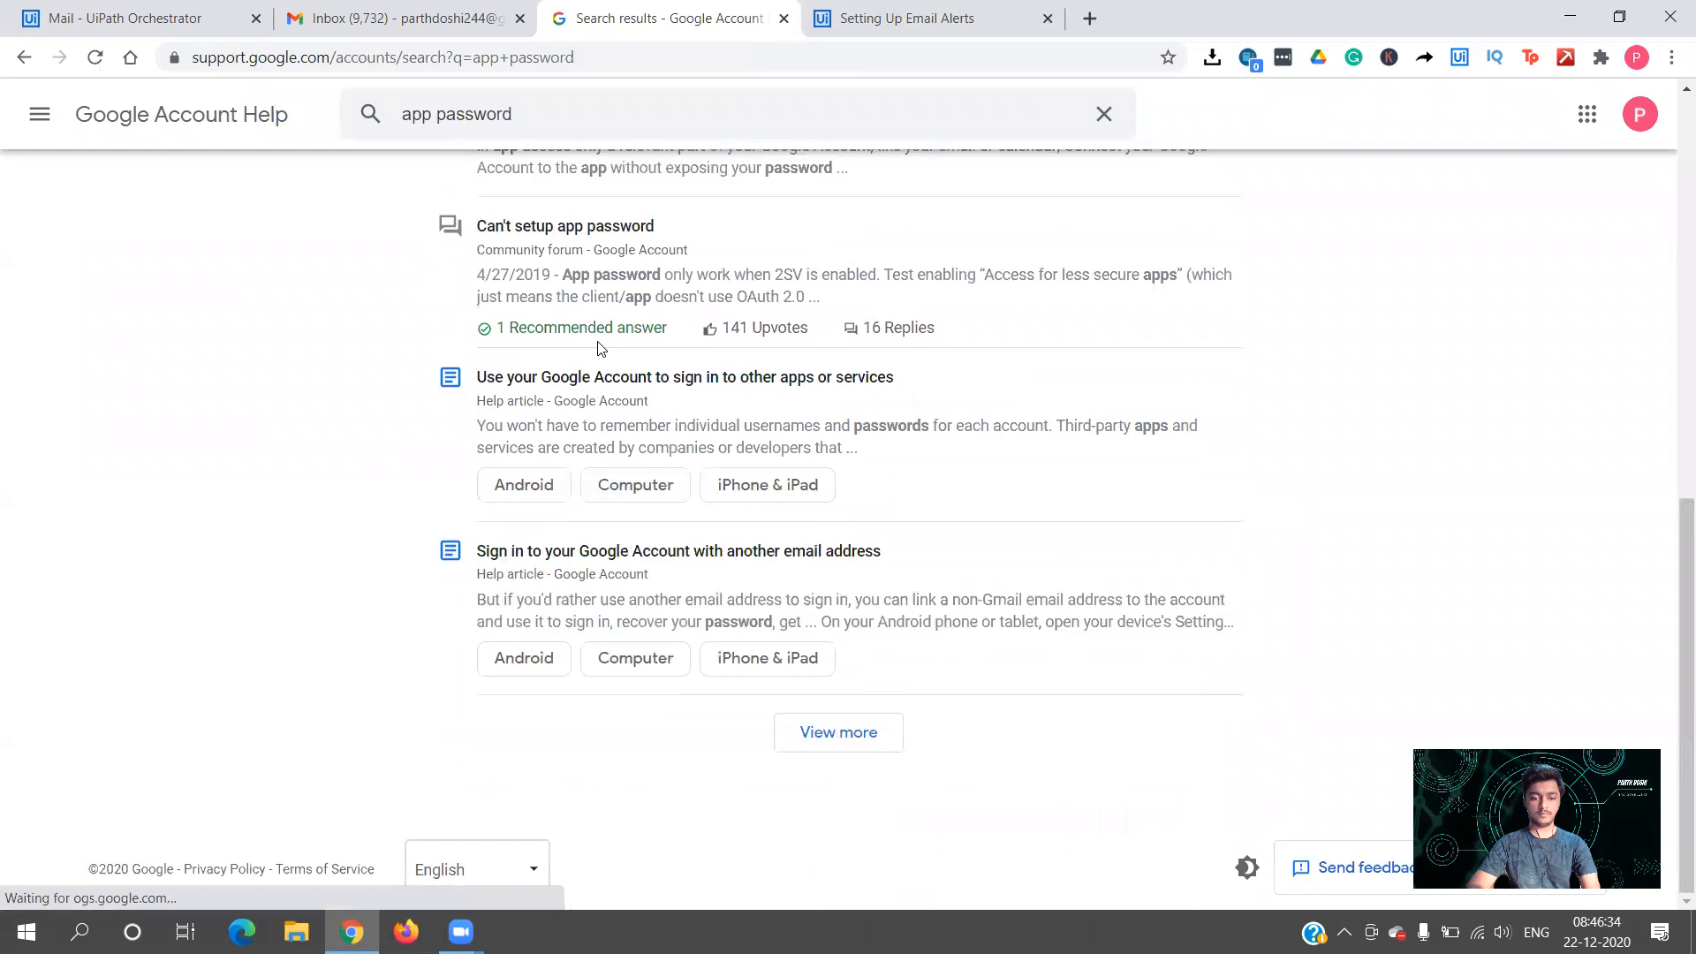
{"action": "scroll", "coordinate": [599, 349], "scroll_direction": "up", "scroll_amount": 10}
{"action": "left_click", "coordinate": [582, 360]}
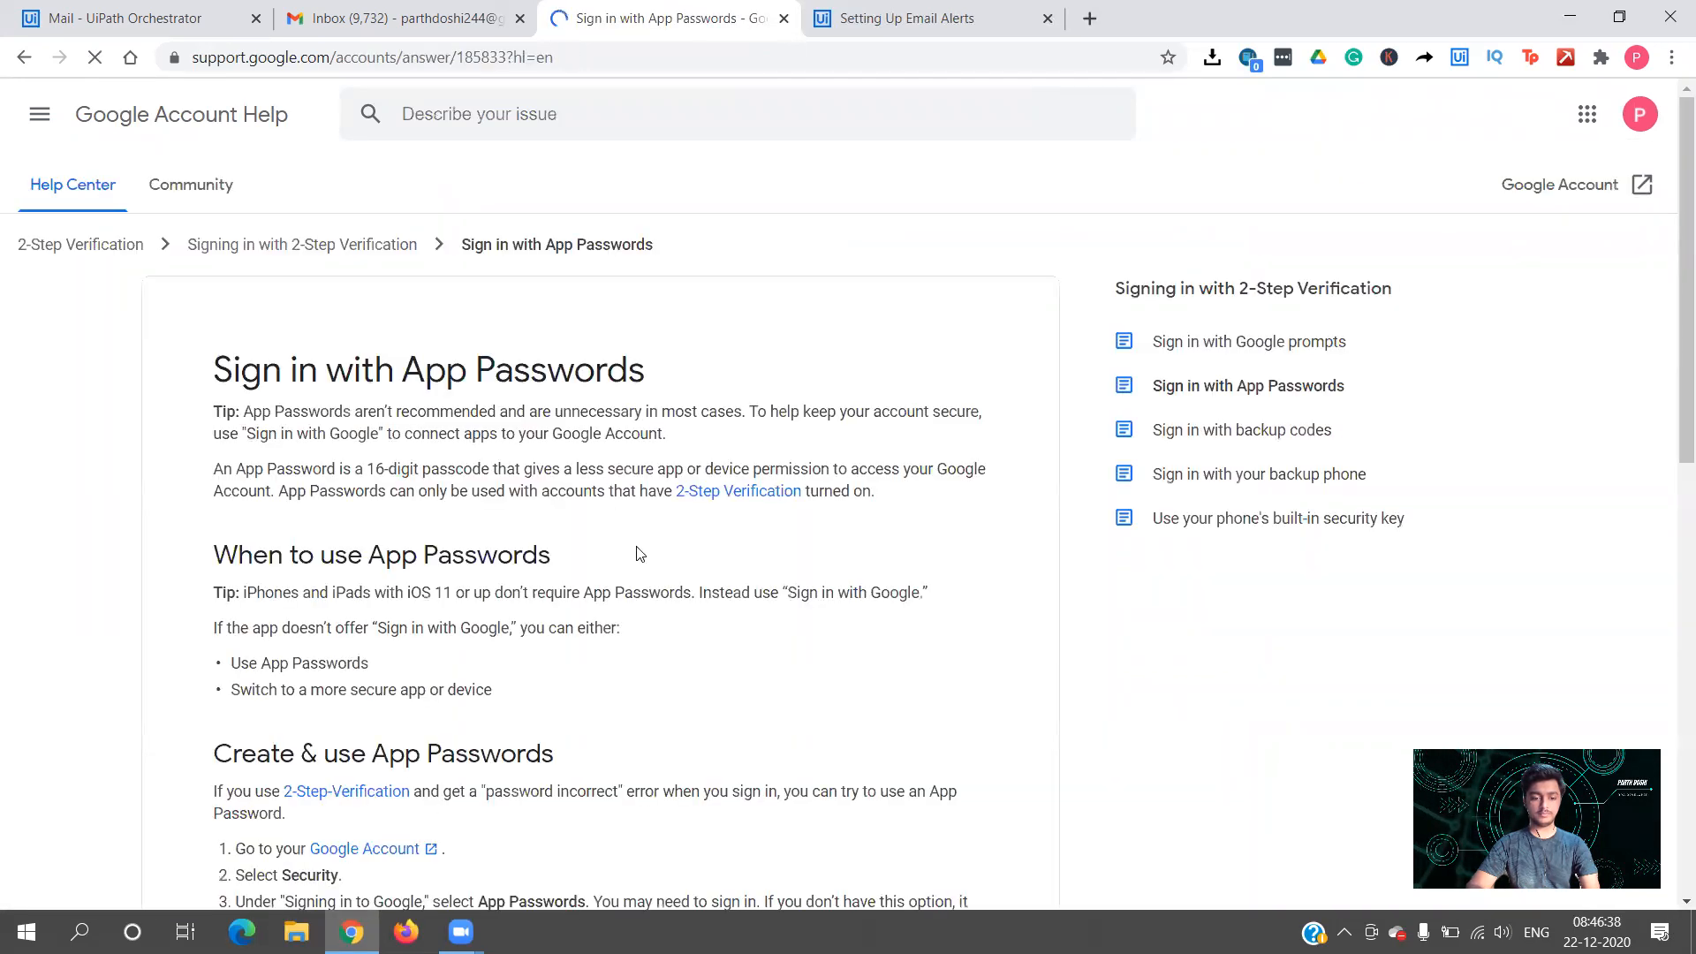
{"action": "scroll", "coordinate": [640, 554], "scroll_direction": "down", "scroll_amount": 5}
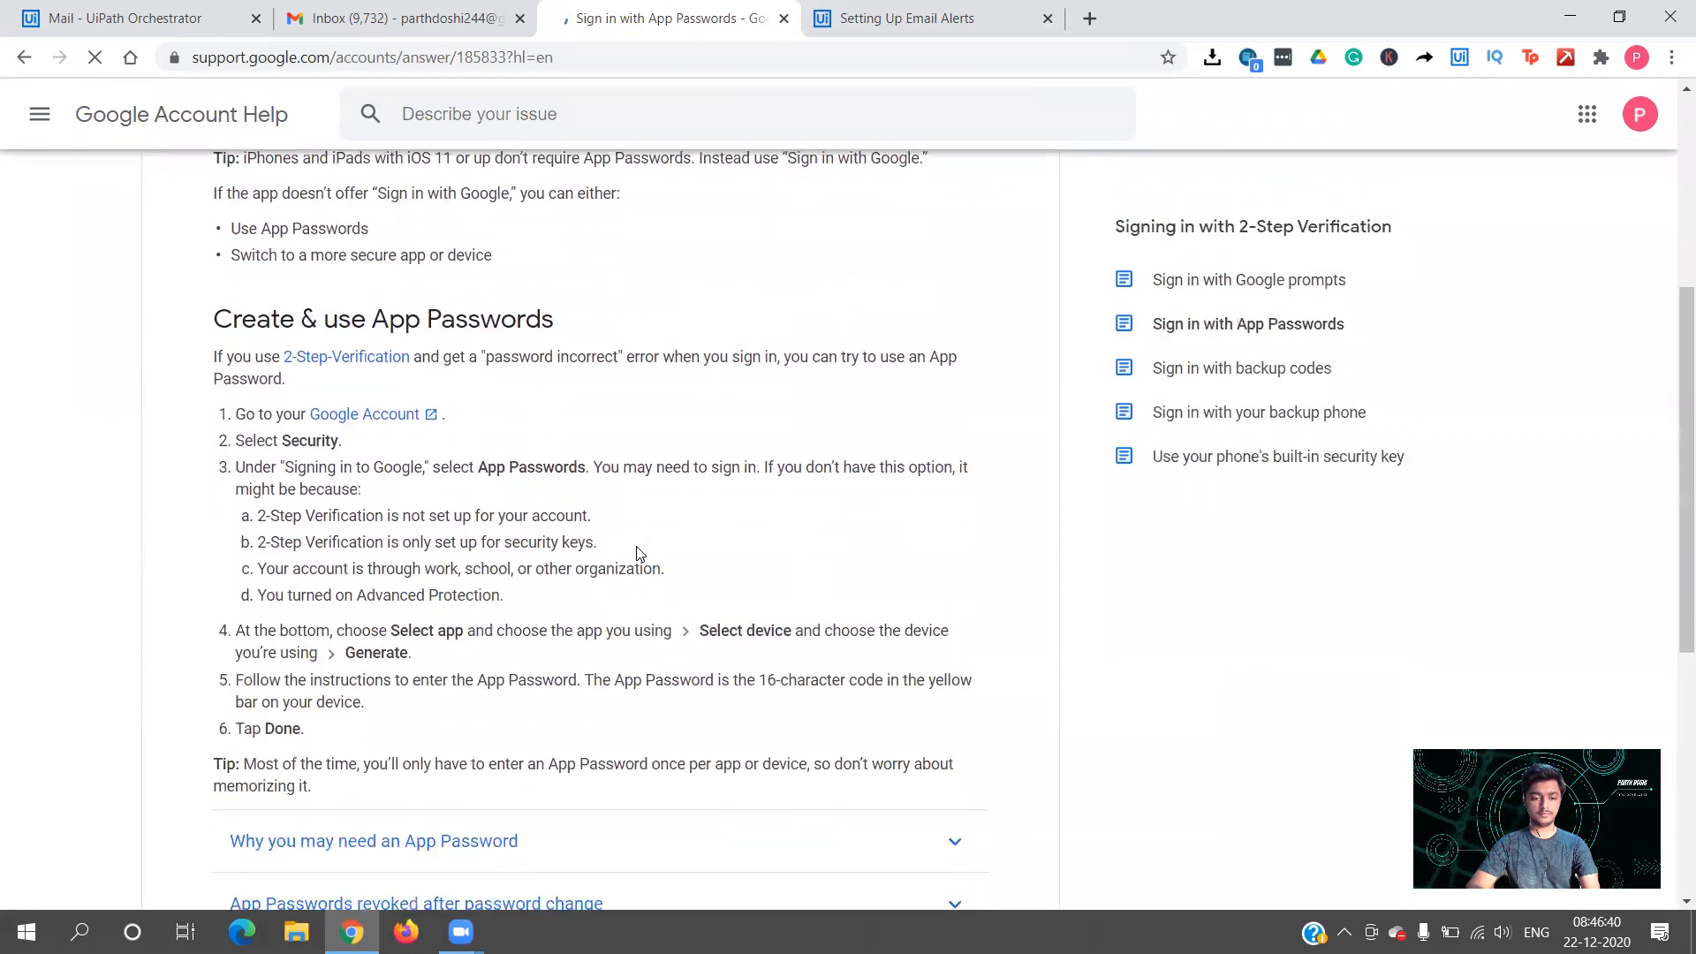
Search Google Account Help for "App passwords" and look through the results, including the additional ones
{"action": "left_click", "coordinate": [562, 108]}
{"action": "type", "text": "App passwords"}
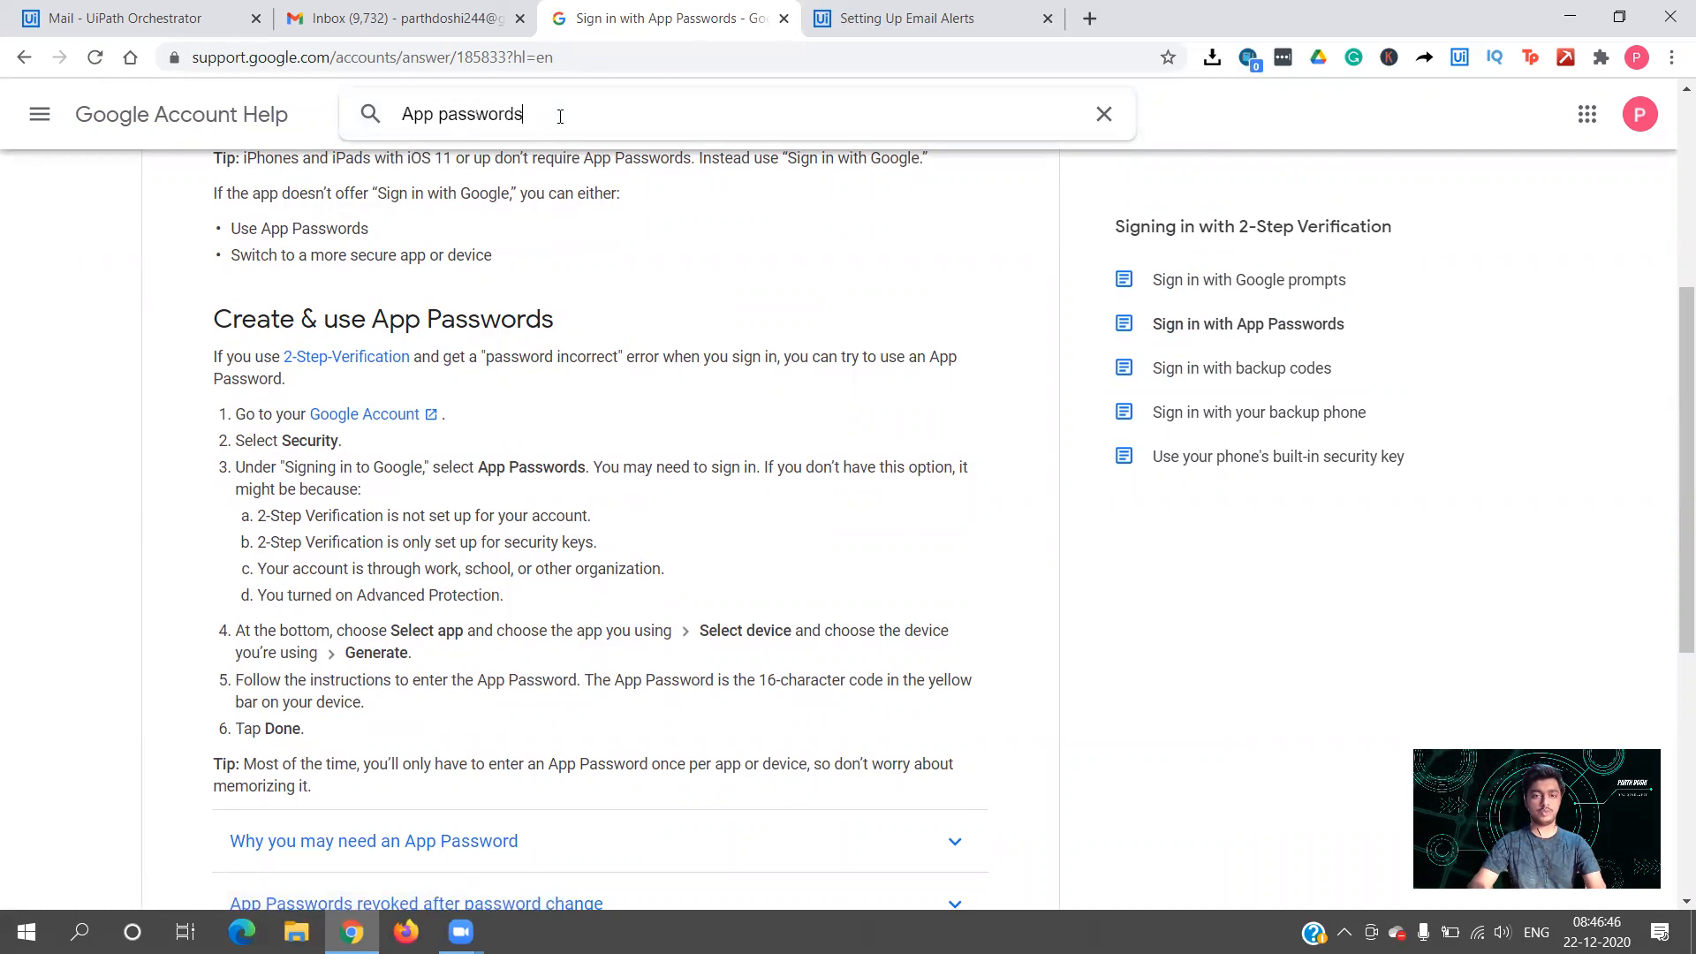
{"action": "key", "text": "Return"}
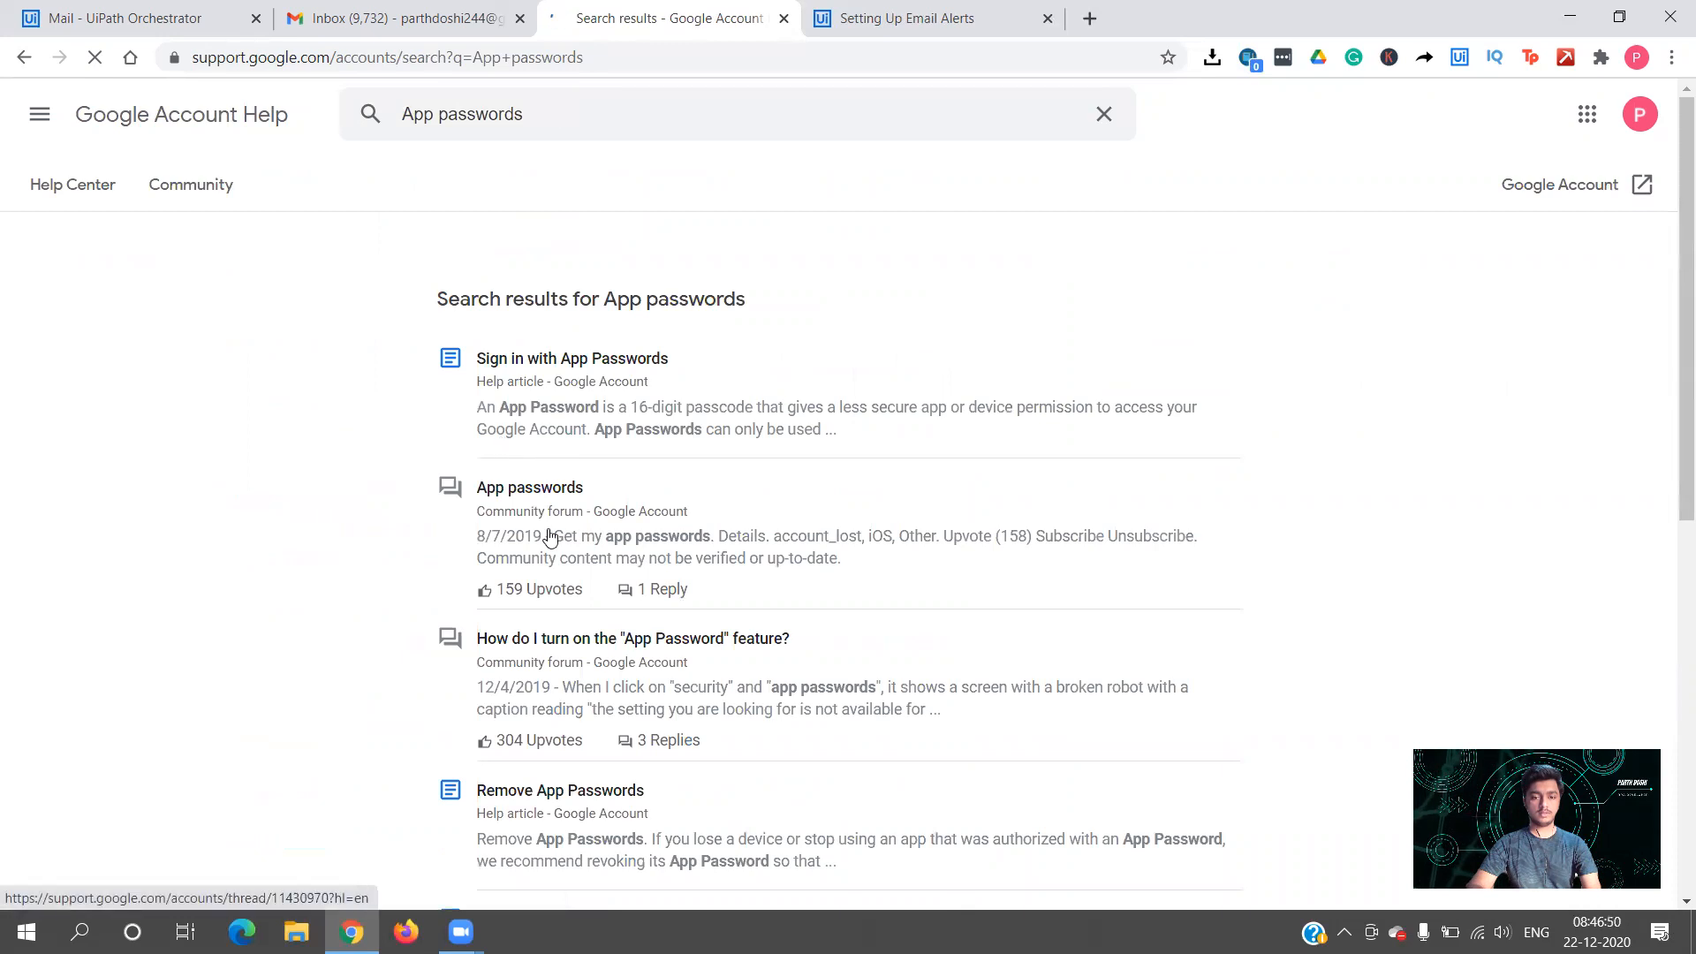
{"action": "scroll", "coordinate": [551, 488], "scroll_direction": "down", "scroll_amount": 8}
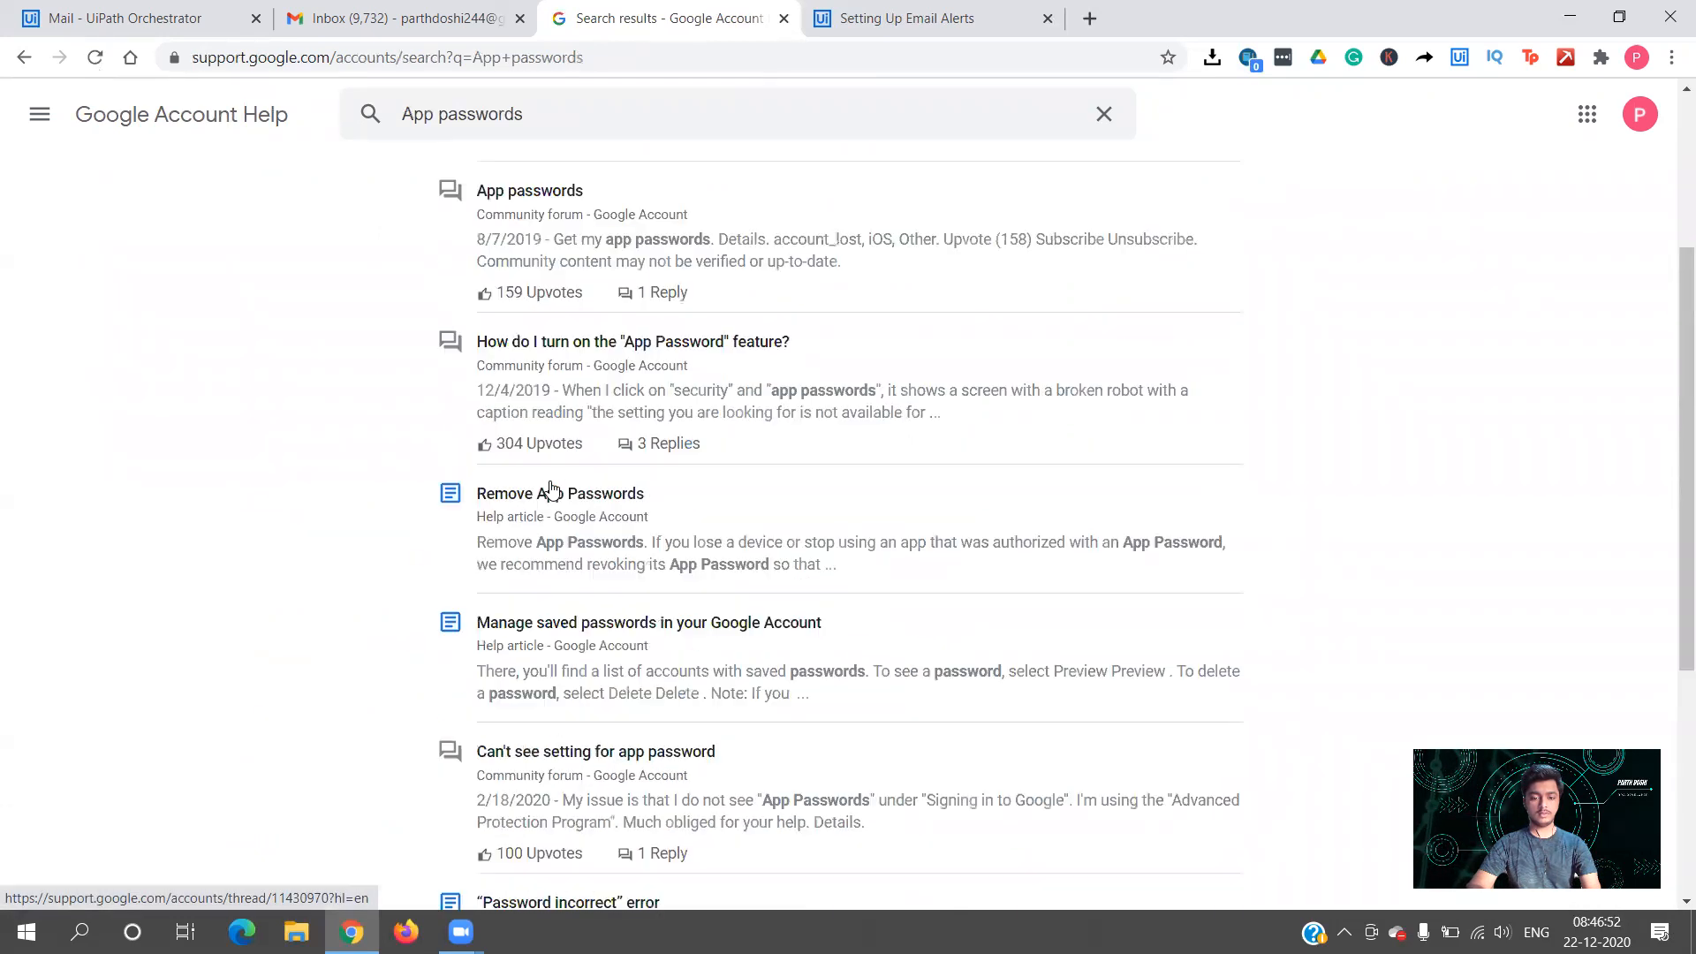
{"action": "scroll", "coordinate": [552, 491], "scroll_direction": "up", "scroll_amount": 2}
{"action": "scroll", "coordinate": [552, 491], "scroll_direction": "down", "scroll_amount": 2}
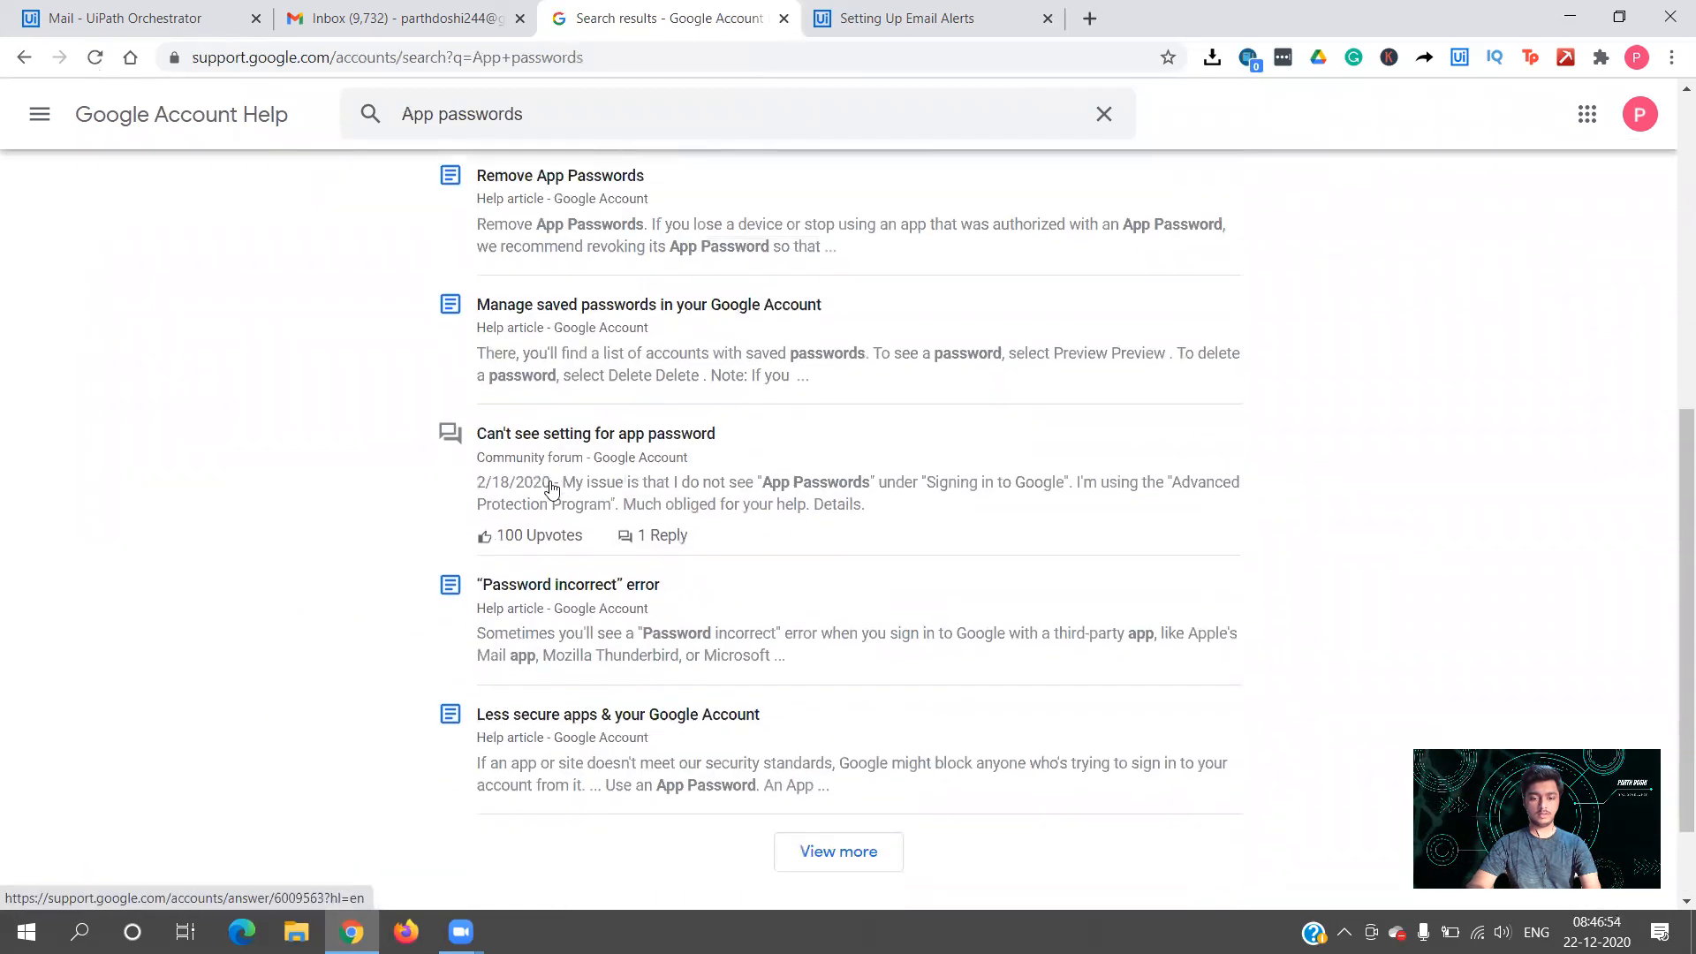
{"action": "left_click", "coordinate": [821, 736]}
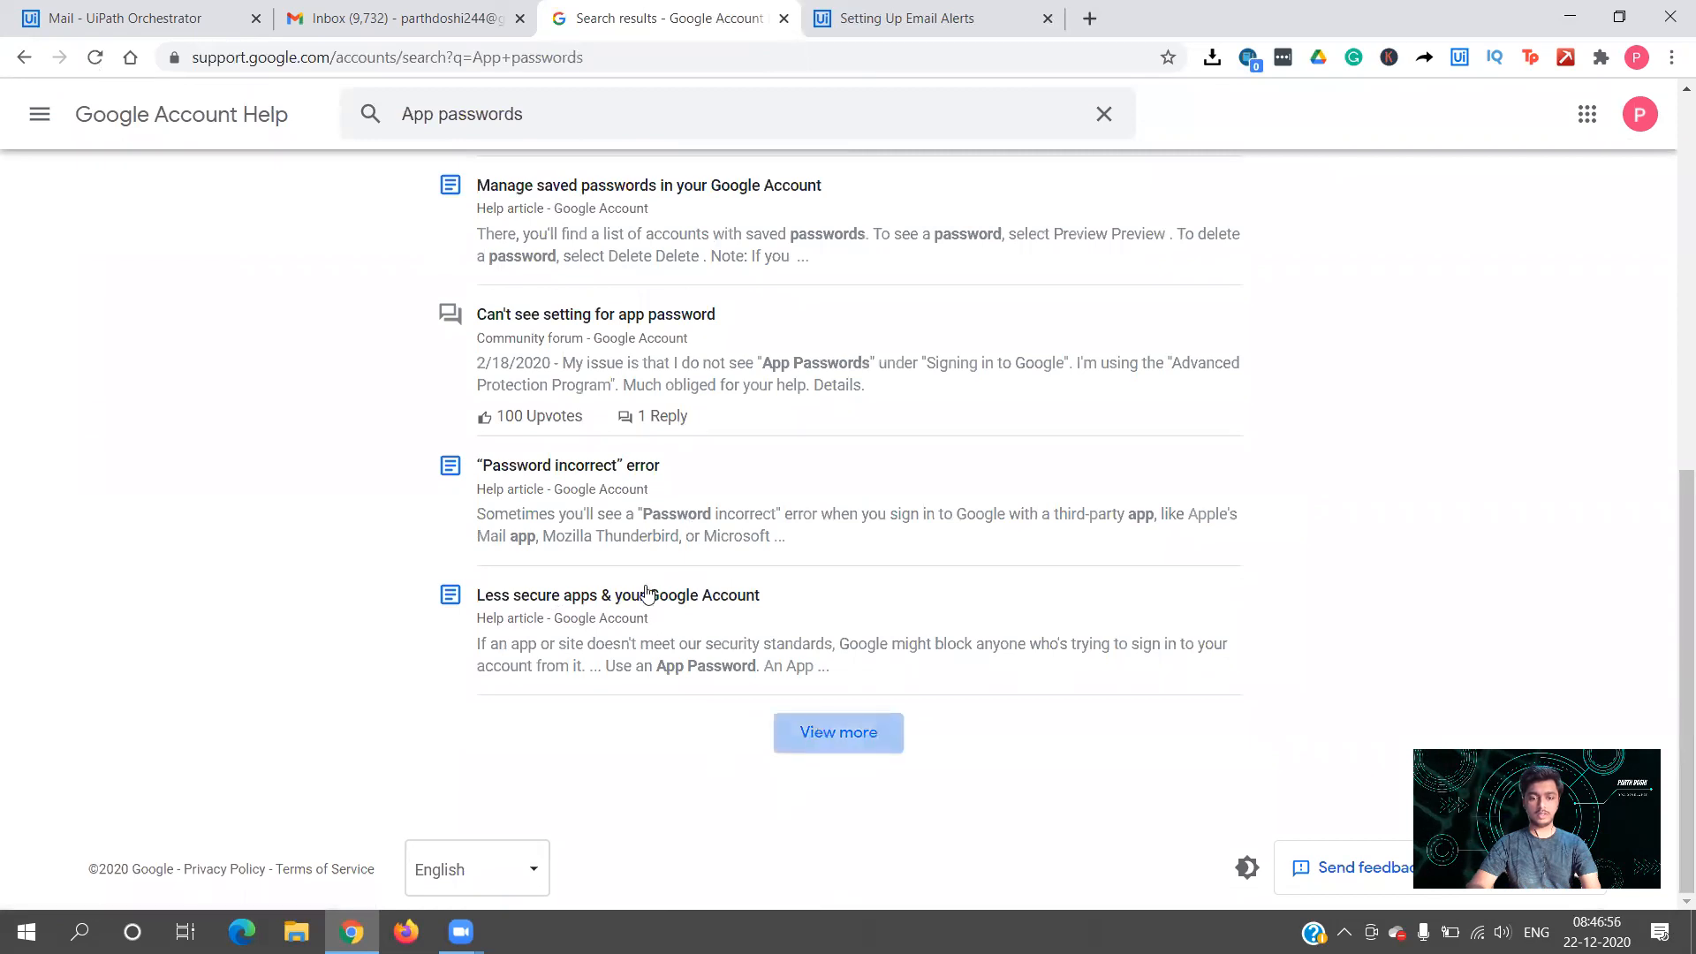
{"action": "scroll", "coordinate": [648, 594], "scroll_direction": "down", "scroll_amount": 2}
{"action": "scroll", "coordinate": [647, 593], "scroll_direction": "down", "scroll_amount": 9}
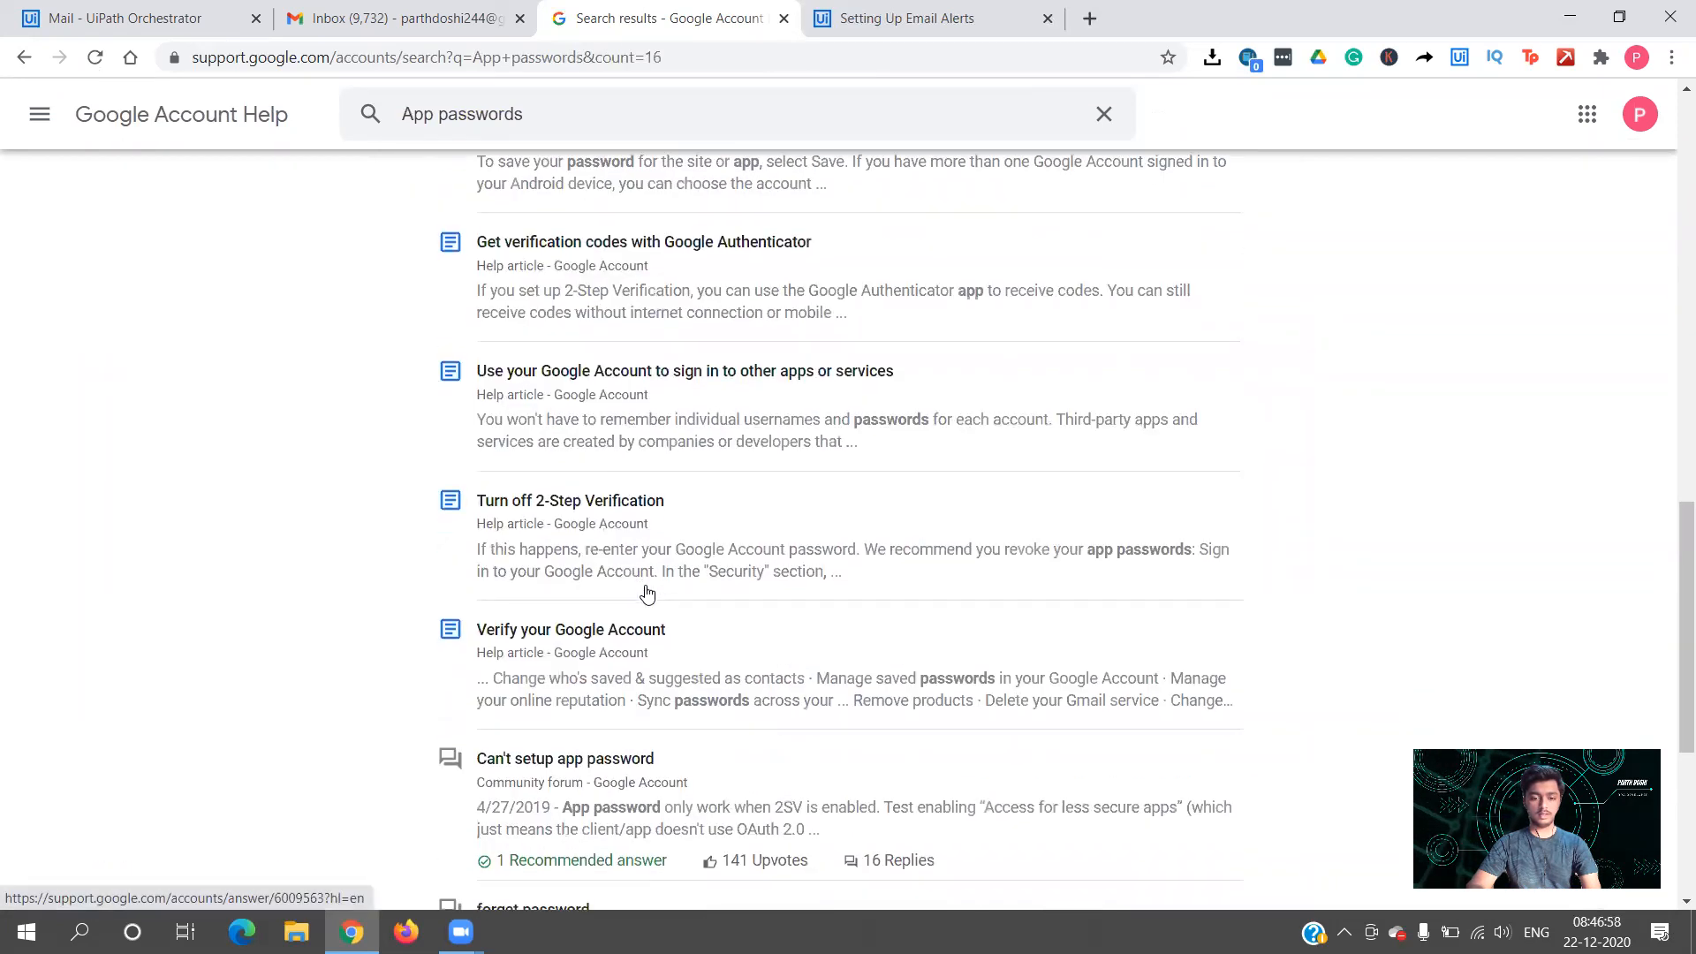
{"action": "scroll", "coordinate": [647, 594], "scroll_direction": "down", "scroll_amount": 2}
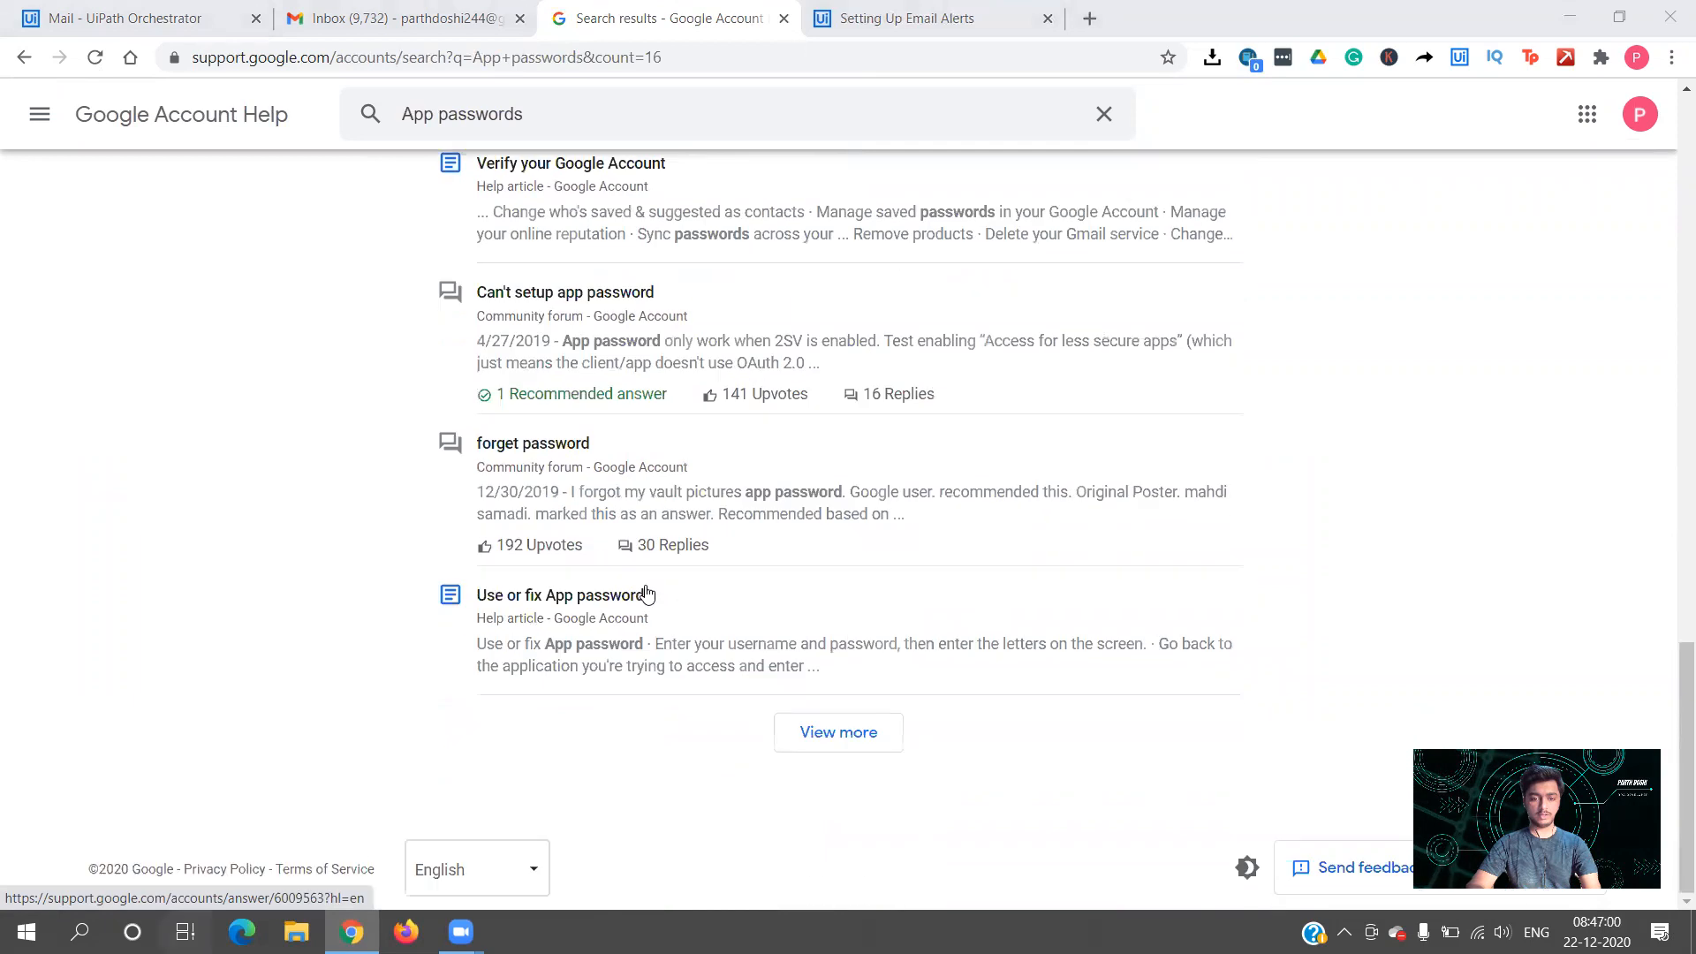
Return to the Setting Up Email Alerts documentation and open step 1's Google app passwords link in a new browser tab
{"action": "key", "text": "super+Tab"}
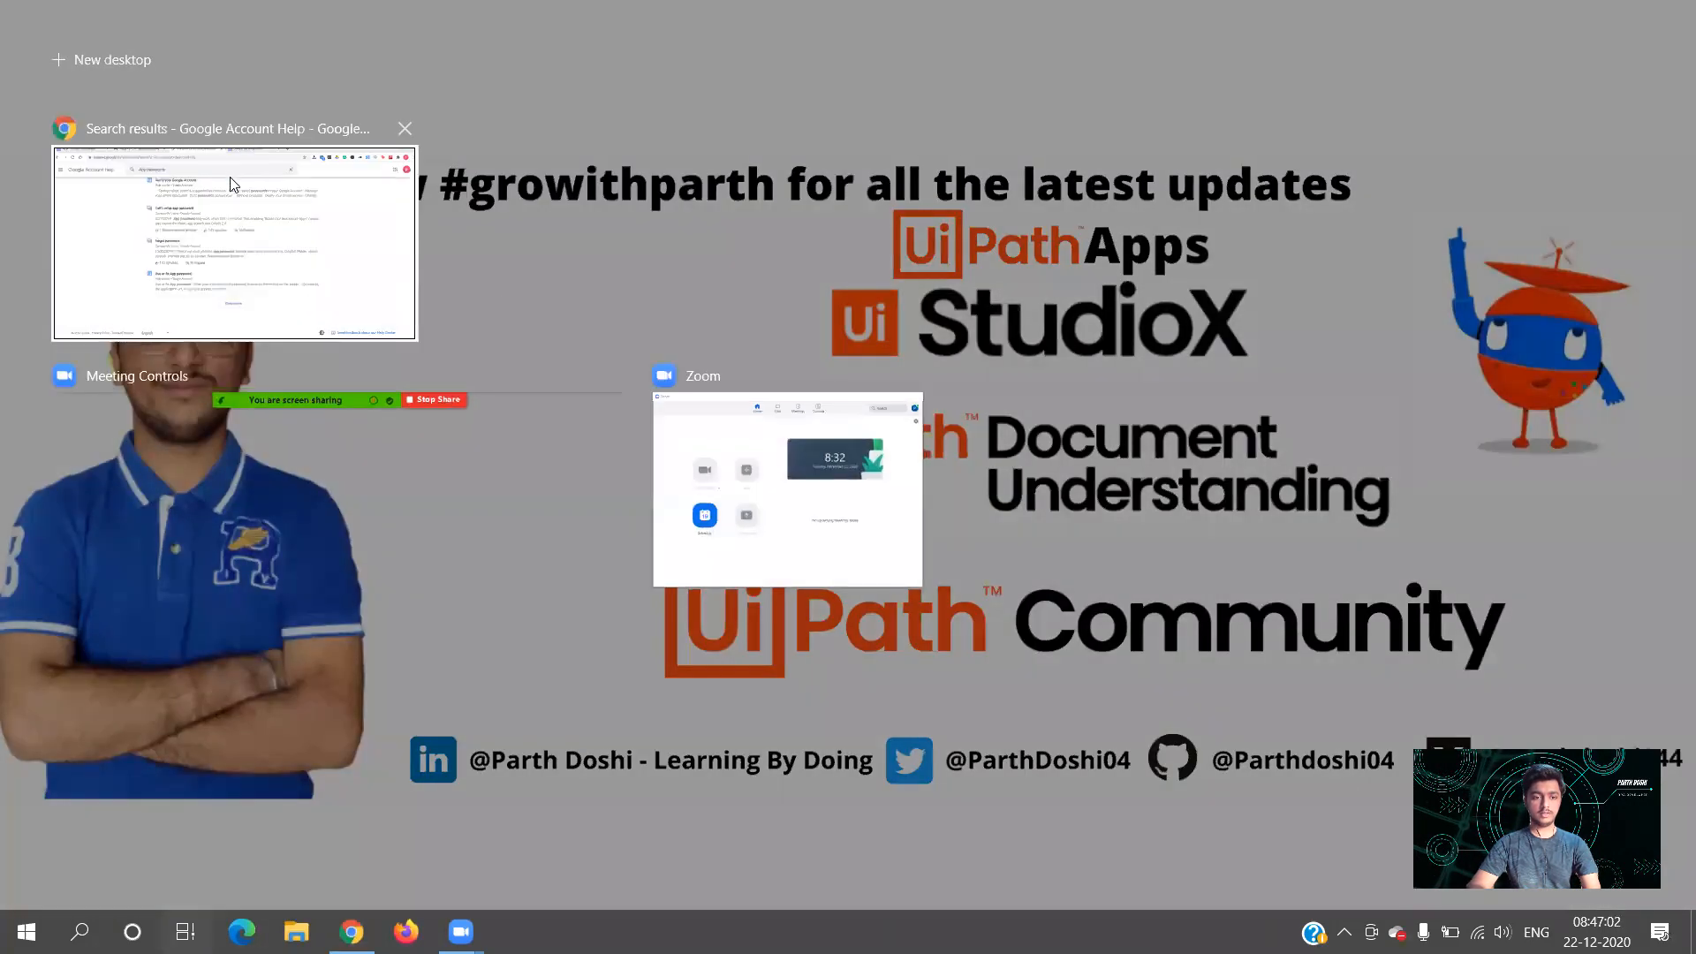
{"action": "left_click", "coordinate": [241, 158]}
{"action": "left_click", "coordinate": [368, 7]}
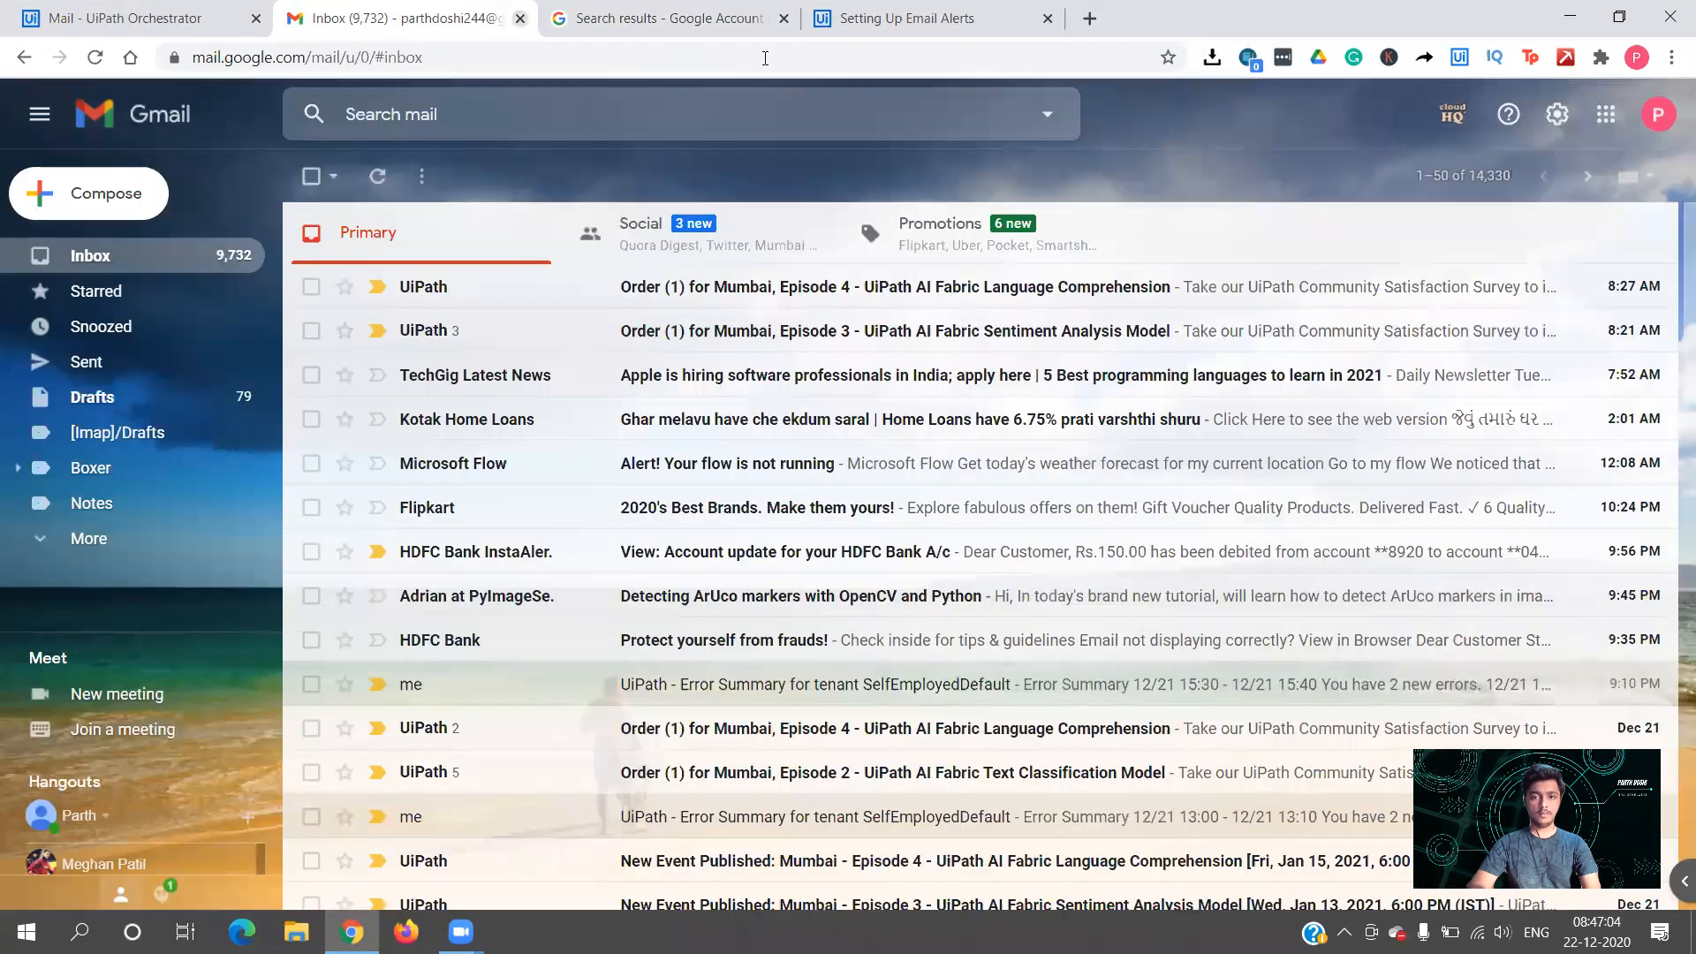
{"action": "left_click", "coordinate": [998, 20]}
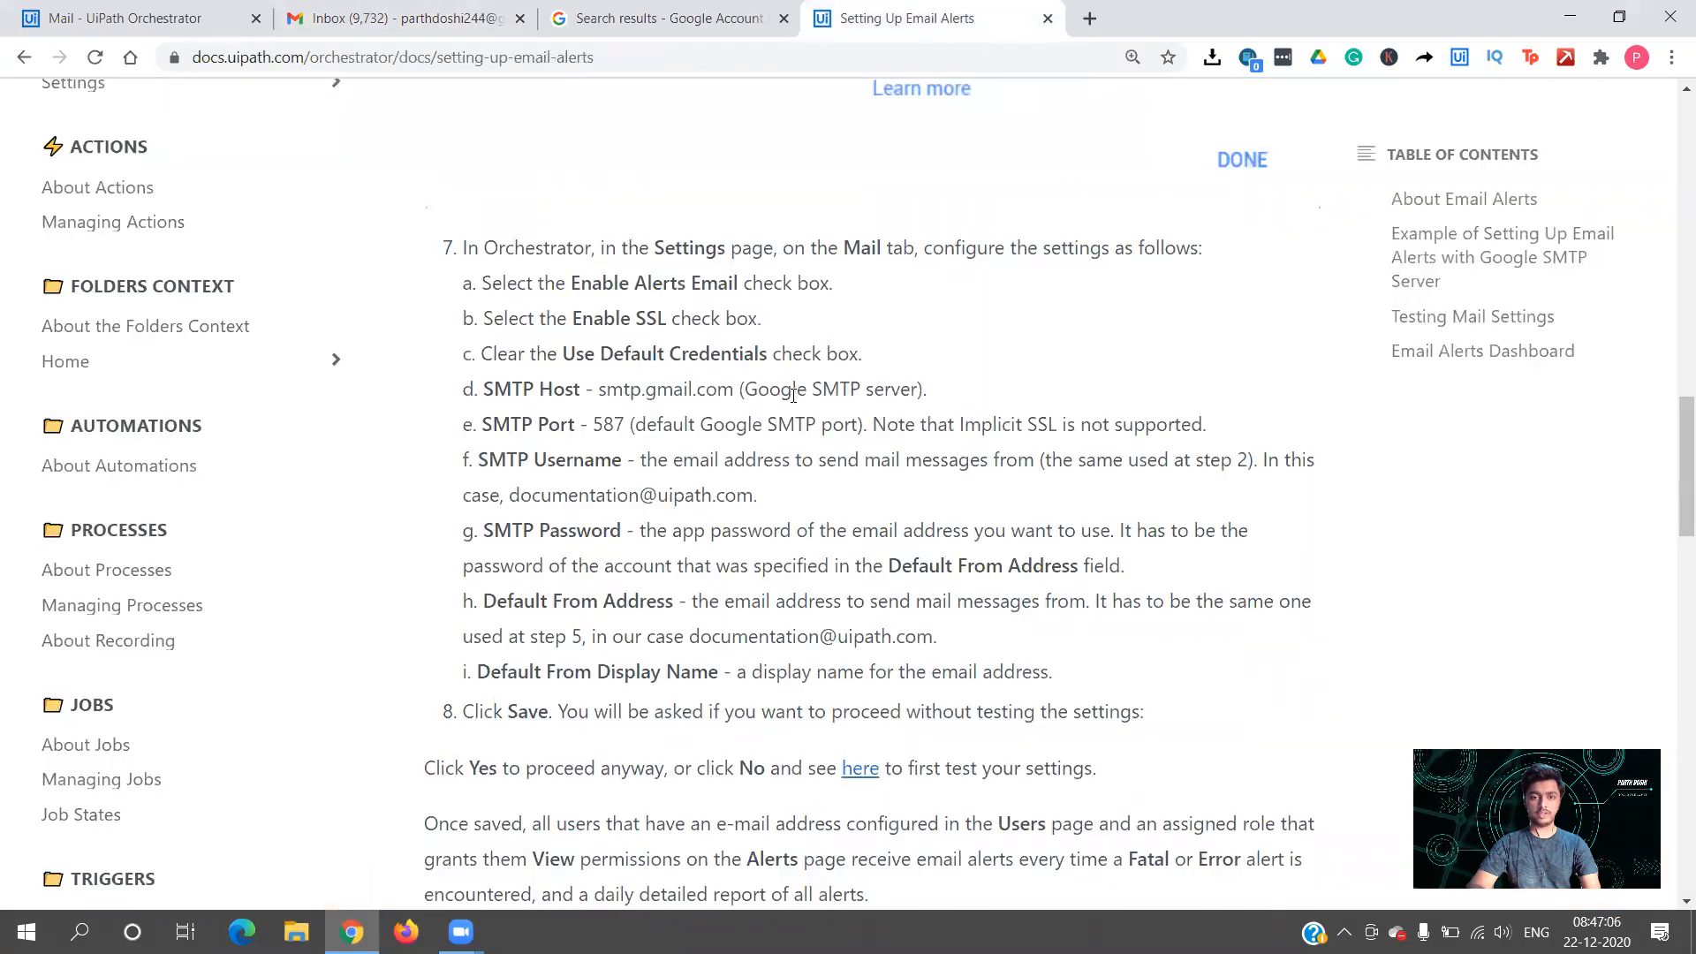
{"action": "scroll", "coordinate": [794, 396], "scroll_direction": "up", "scroll_amount": 8}
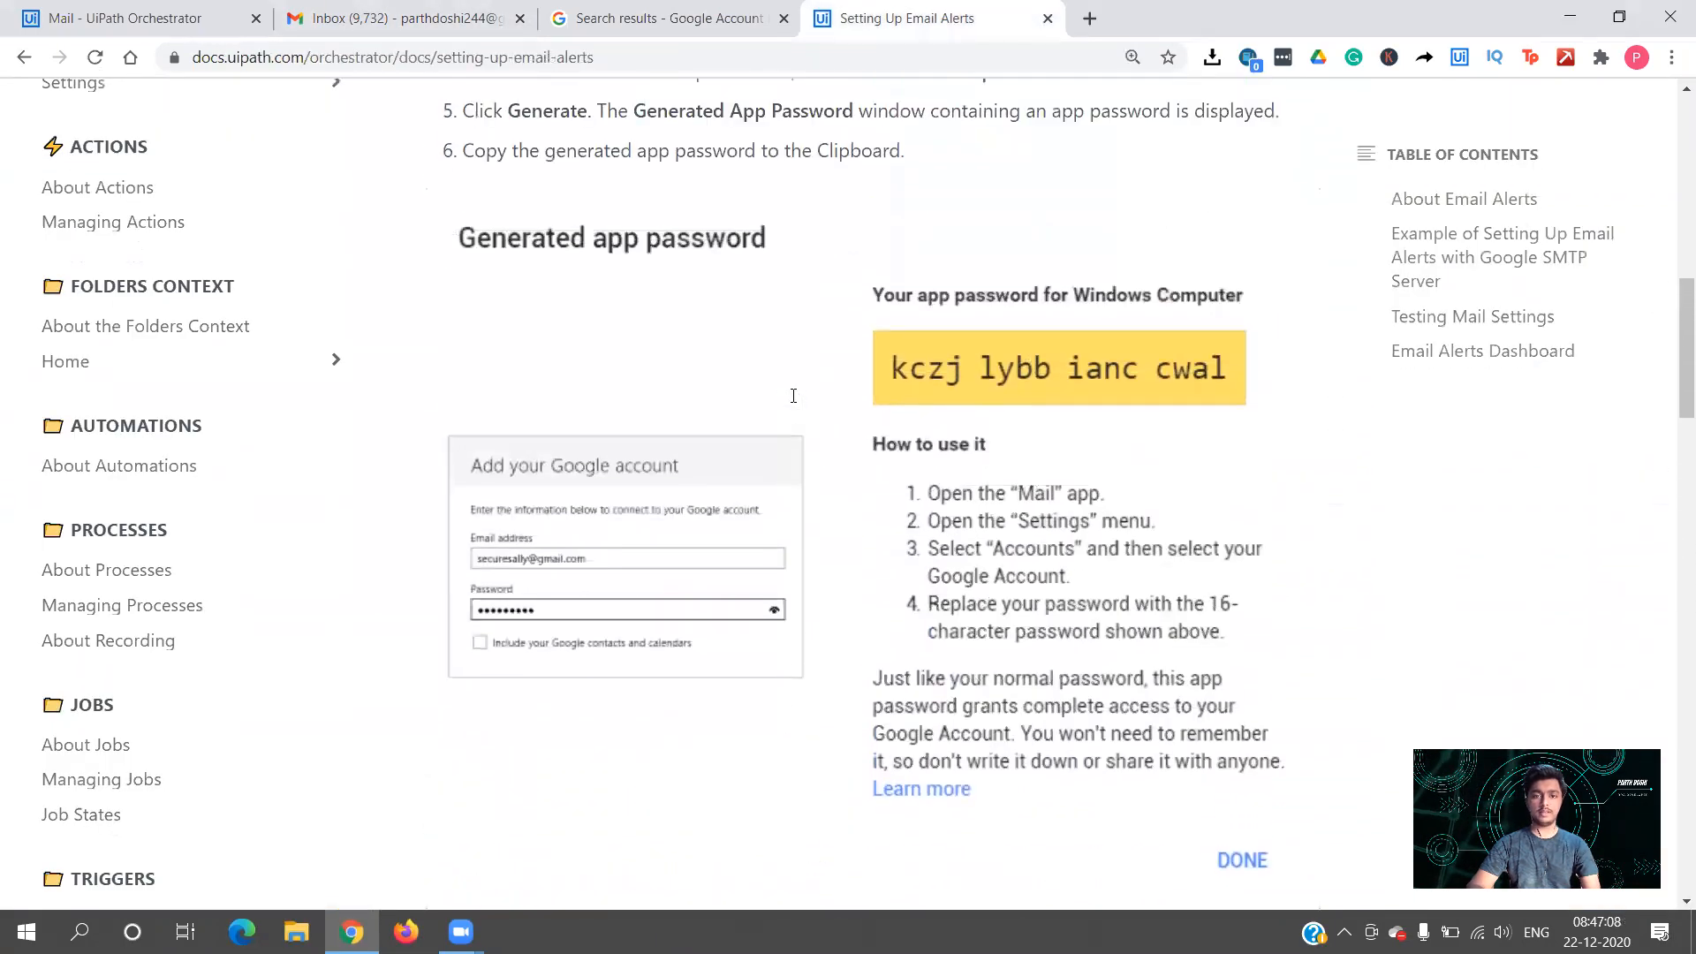
{"action": "scroll", "coordinate": [793, 395], "scroll_direction": "up", "scroll_amount": 2}
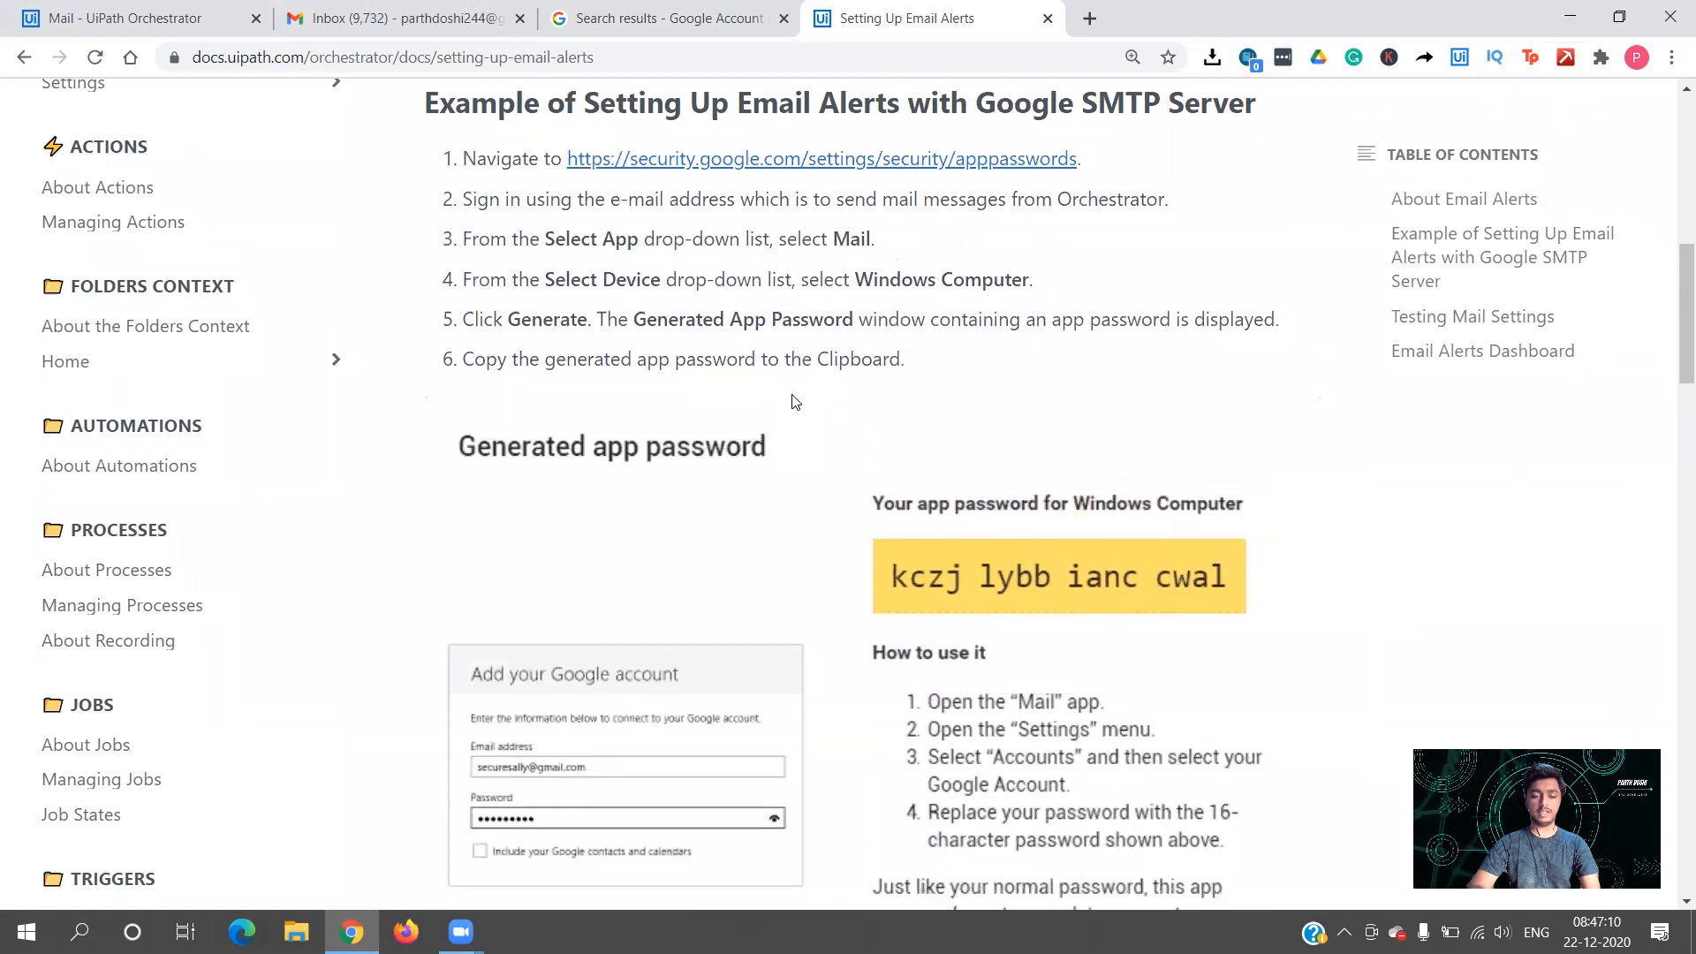
{"action": "scroll", "coordinate": [794, 402], "scroll_direction": "down", "scroll_amount": 1}
{"action": "scroll", "coordinate": [794, 402], "scroll_direction": "up", "scroll_amount": 2}
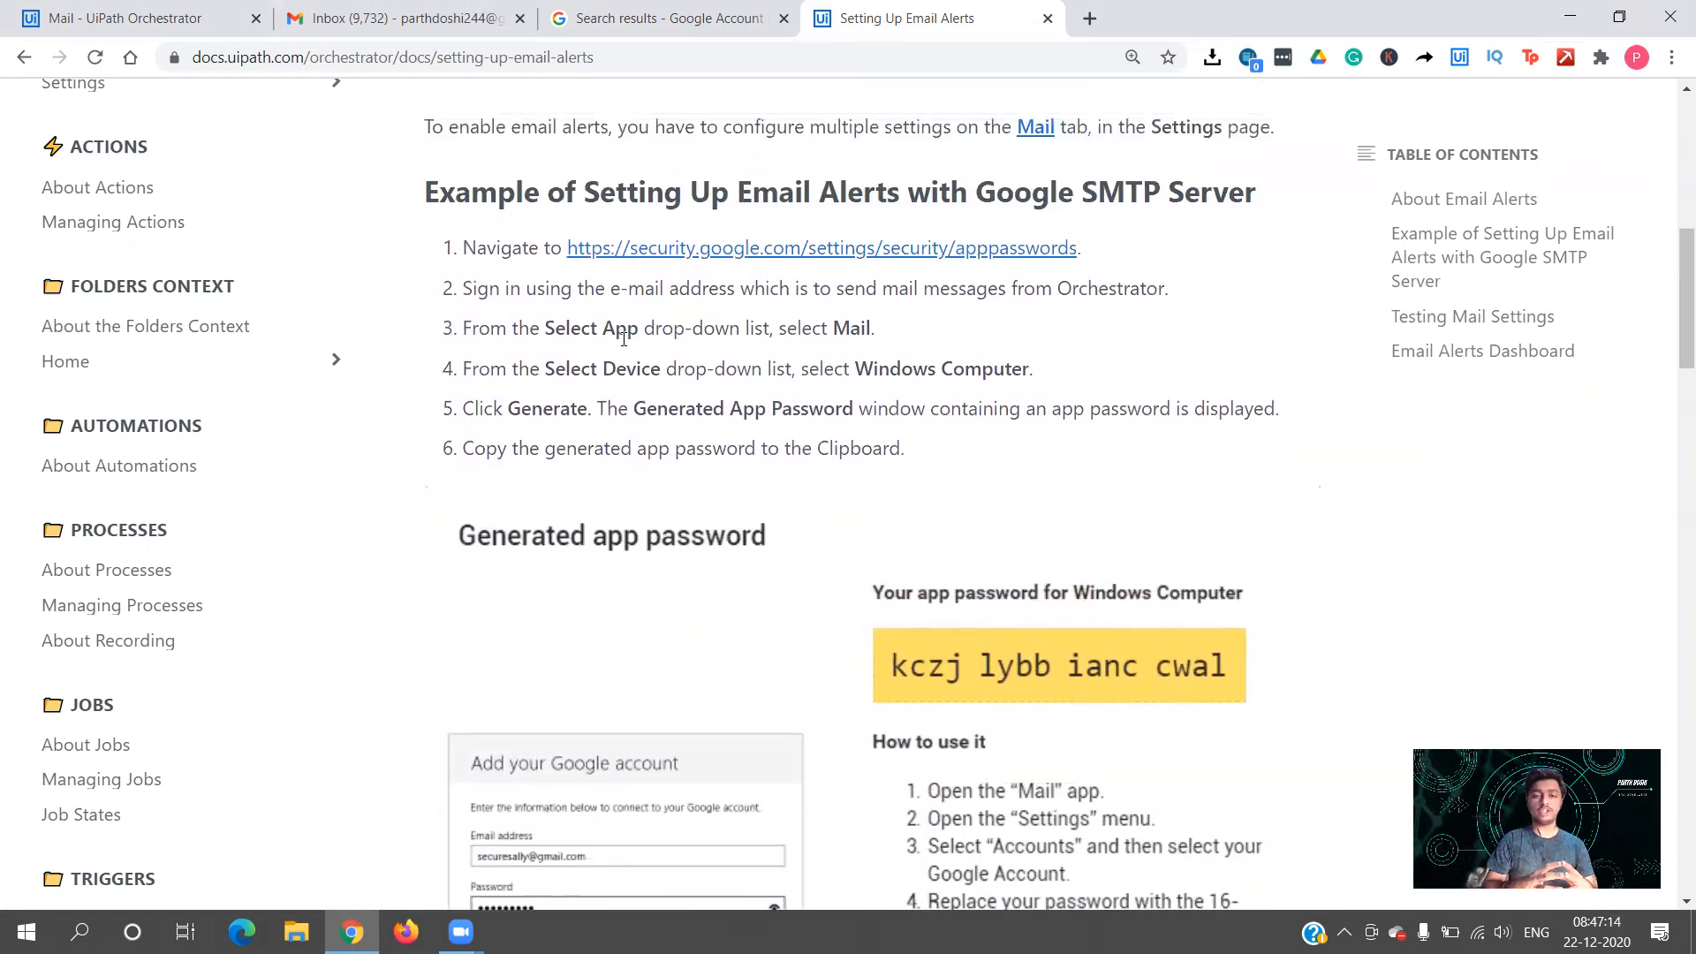
{"action": "right_click", "coordinate": [731, 253]}
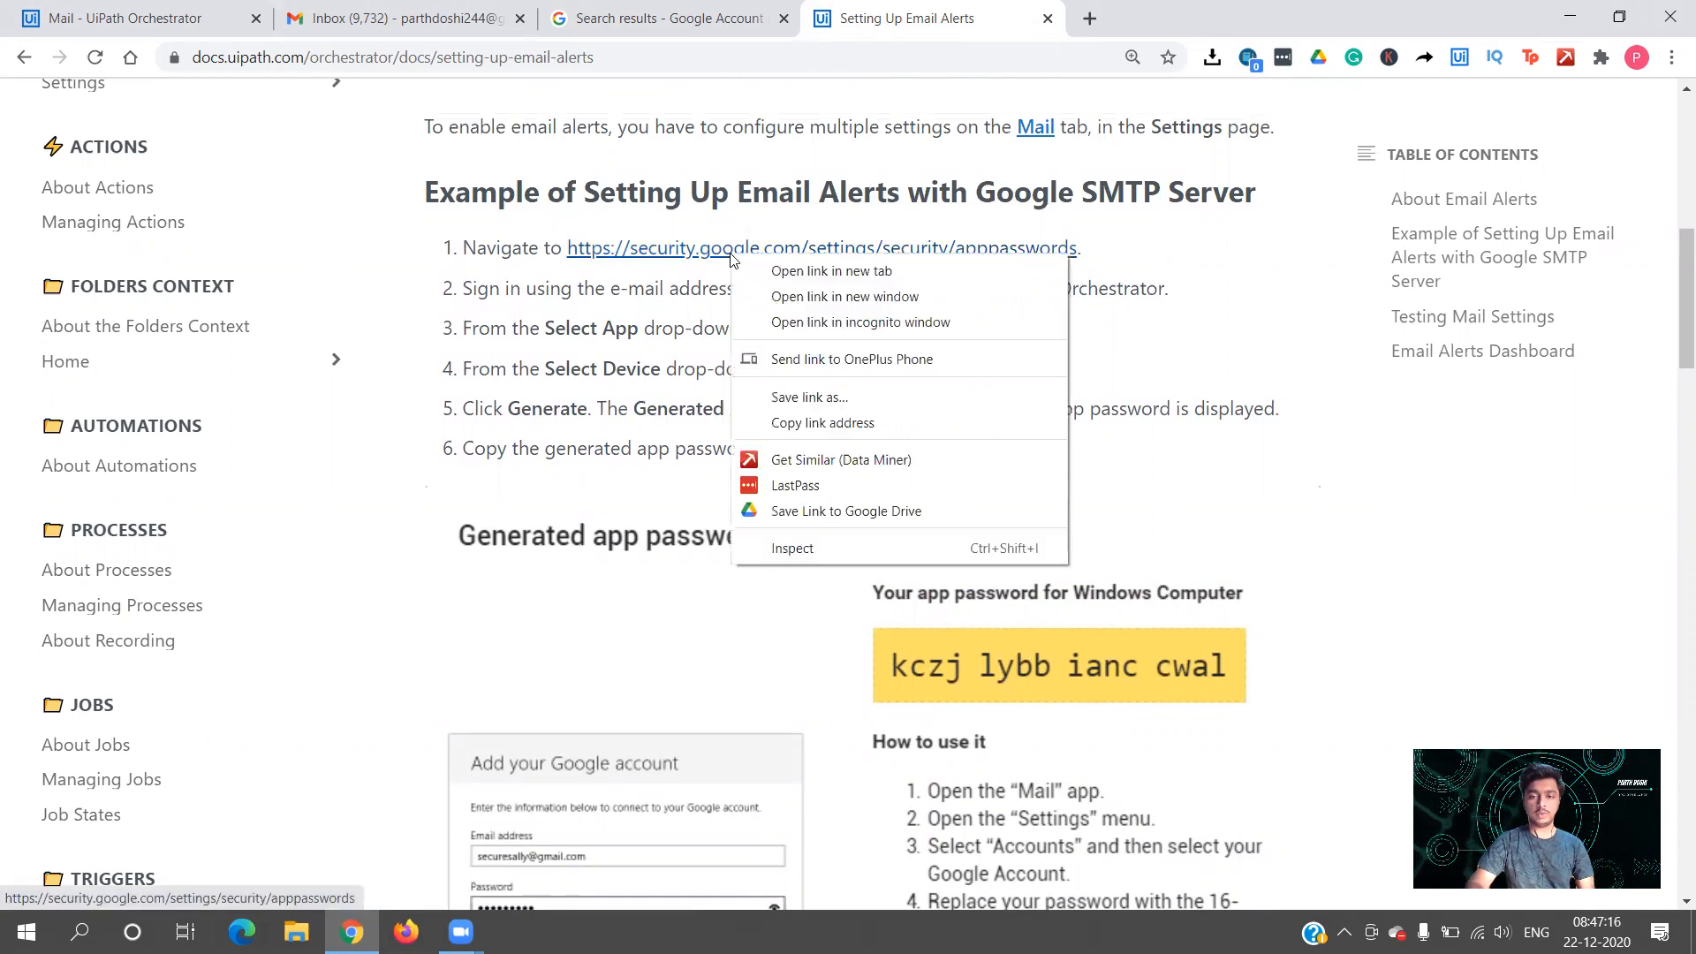
{"action": "left_click", "coordinate": [768, 274]}
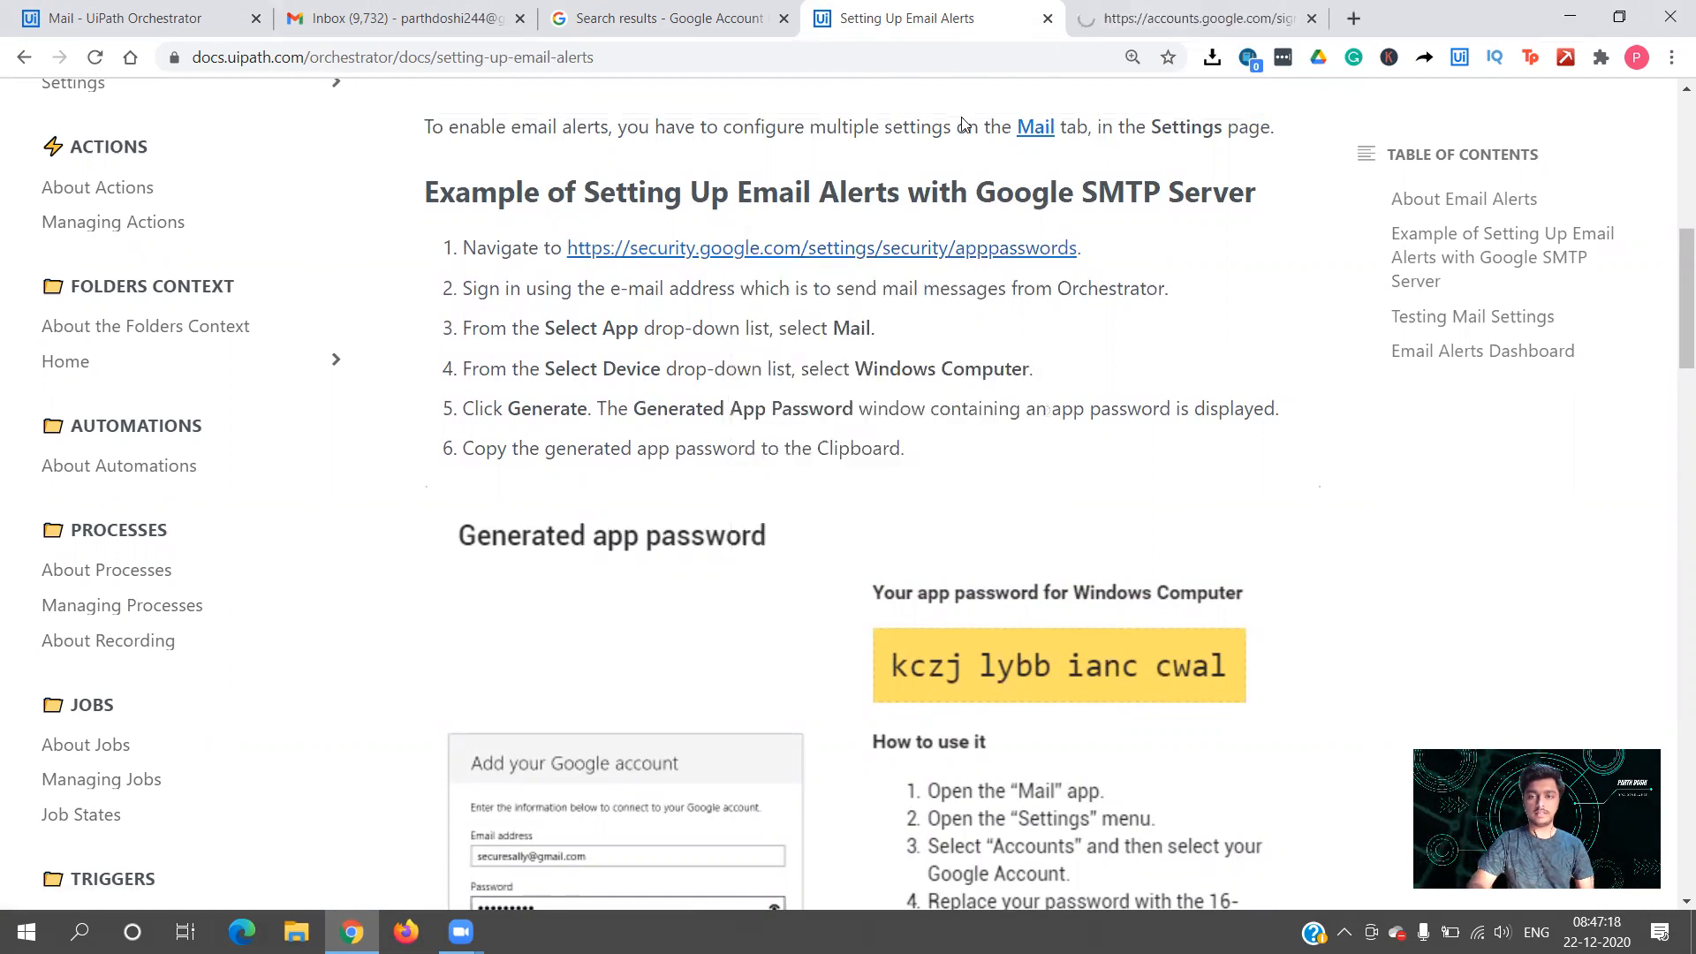
{"action": "key", "text": "ctrl+Tab"}
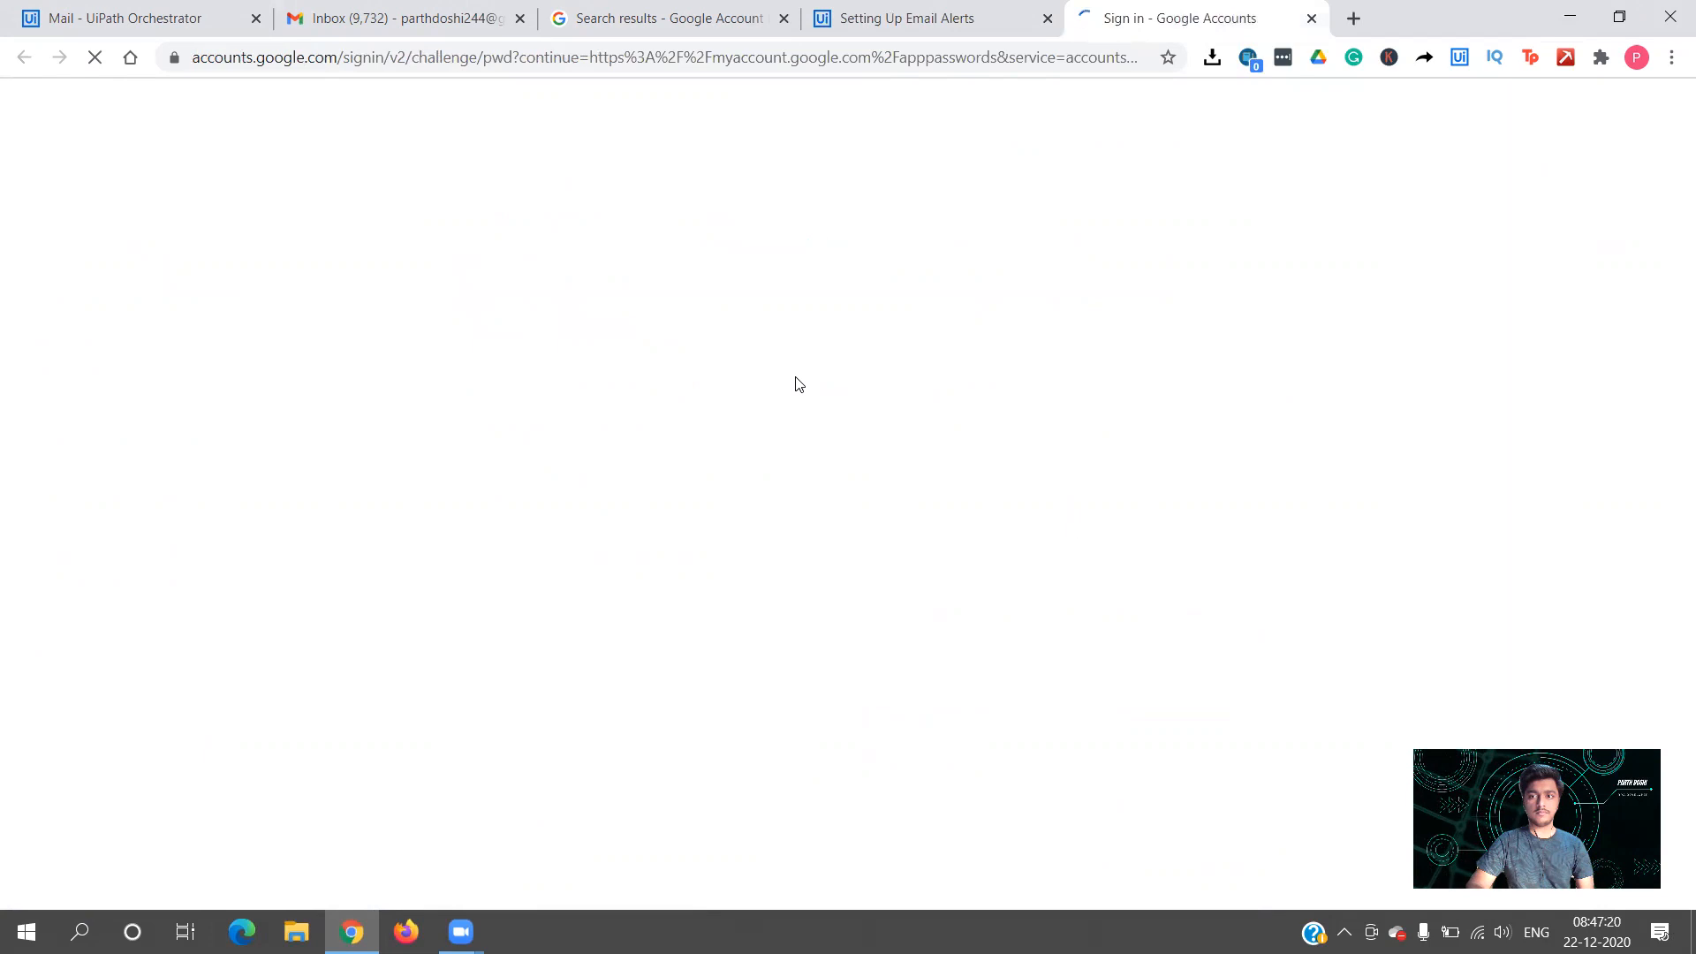
Verify the Google account by entering the account password and continue to the app passwords page
{"action": "left_click", "coordinate": [751, 499]}
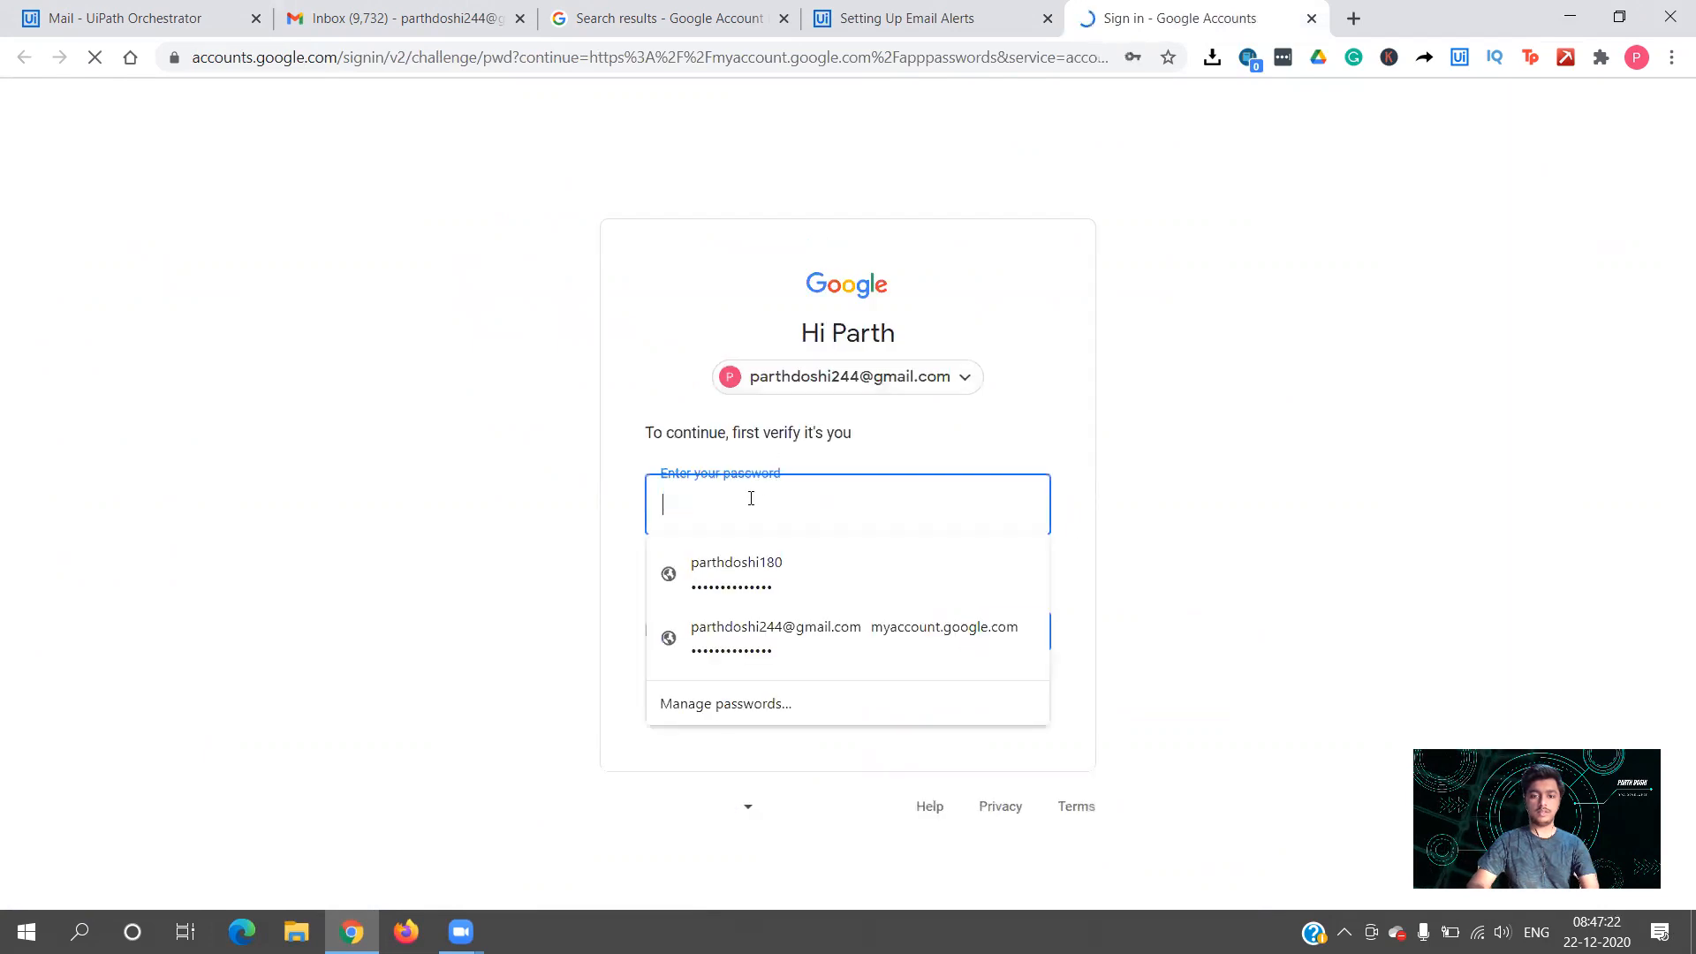
{"action": "type", "text": "•"}
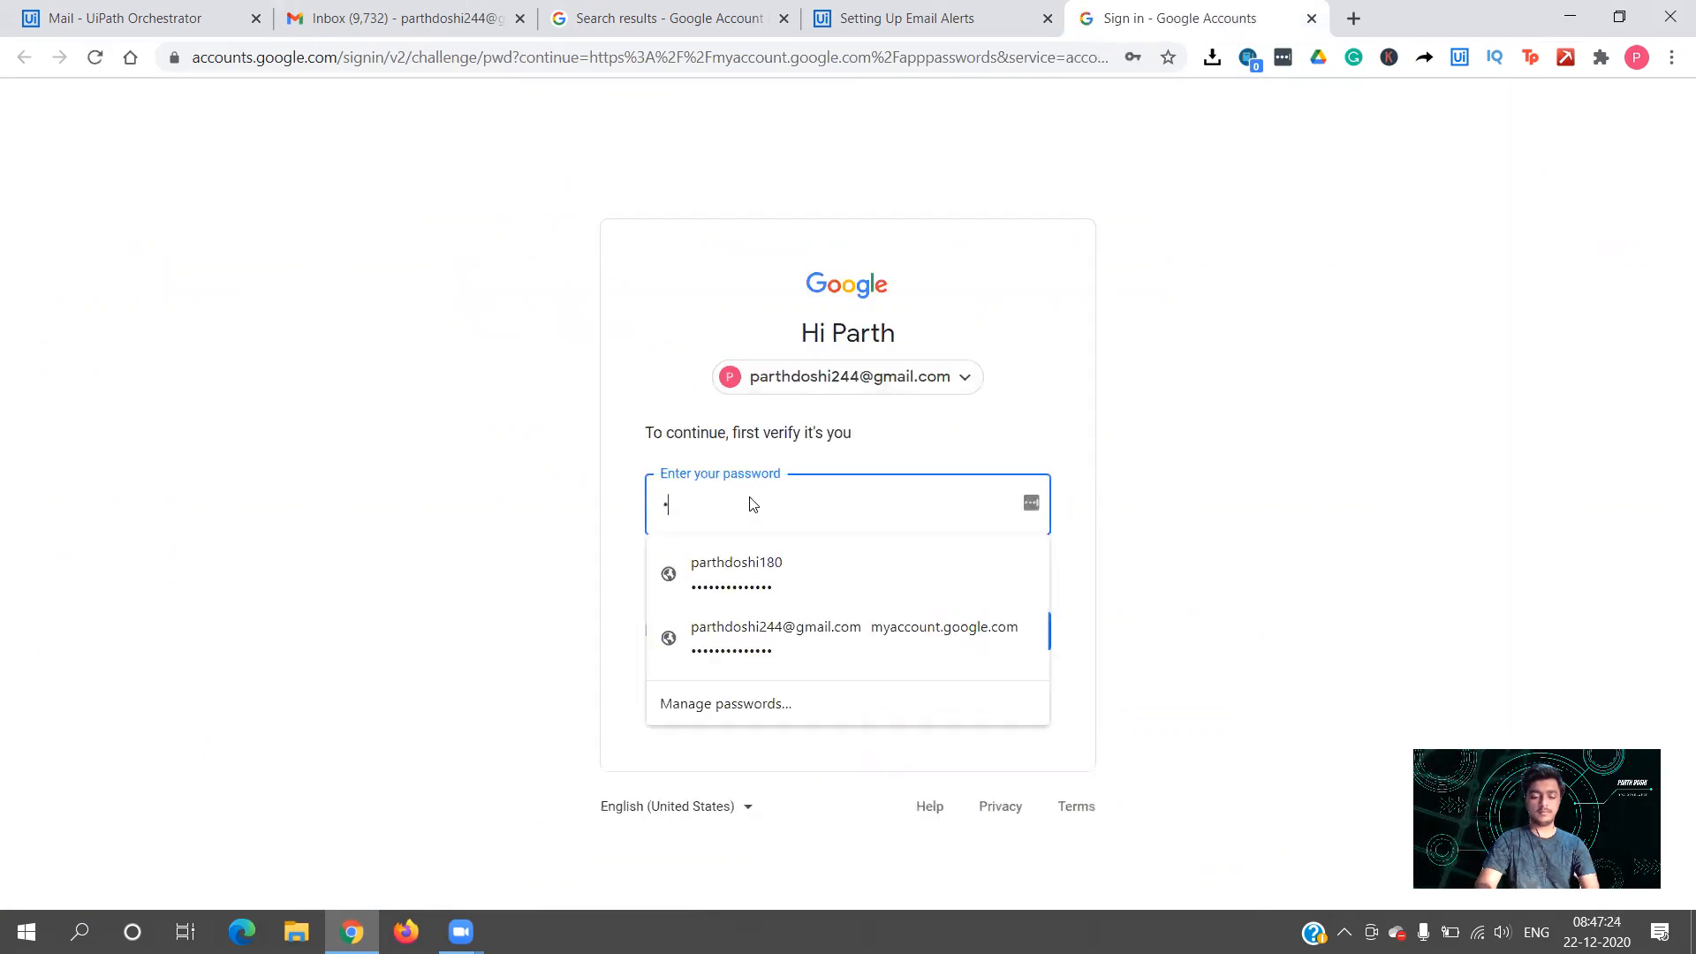
{"action": "type", "text": "•••••••••••••"}
{"action": "key", "text": "Return"}
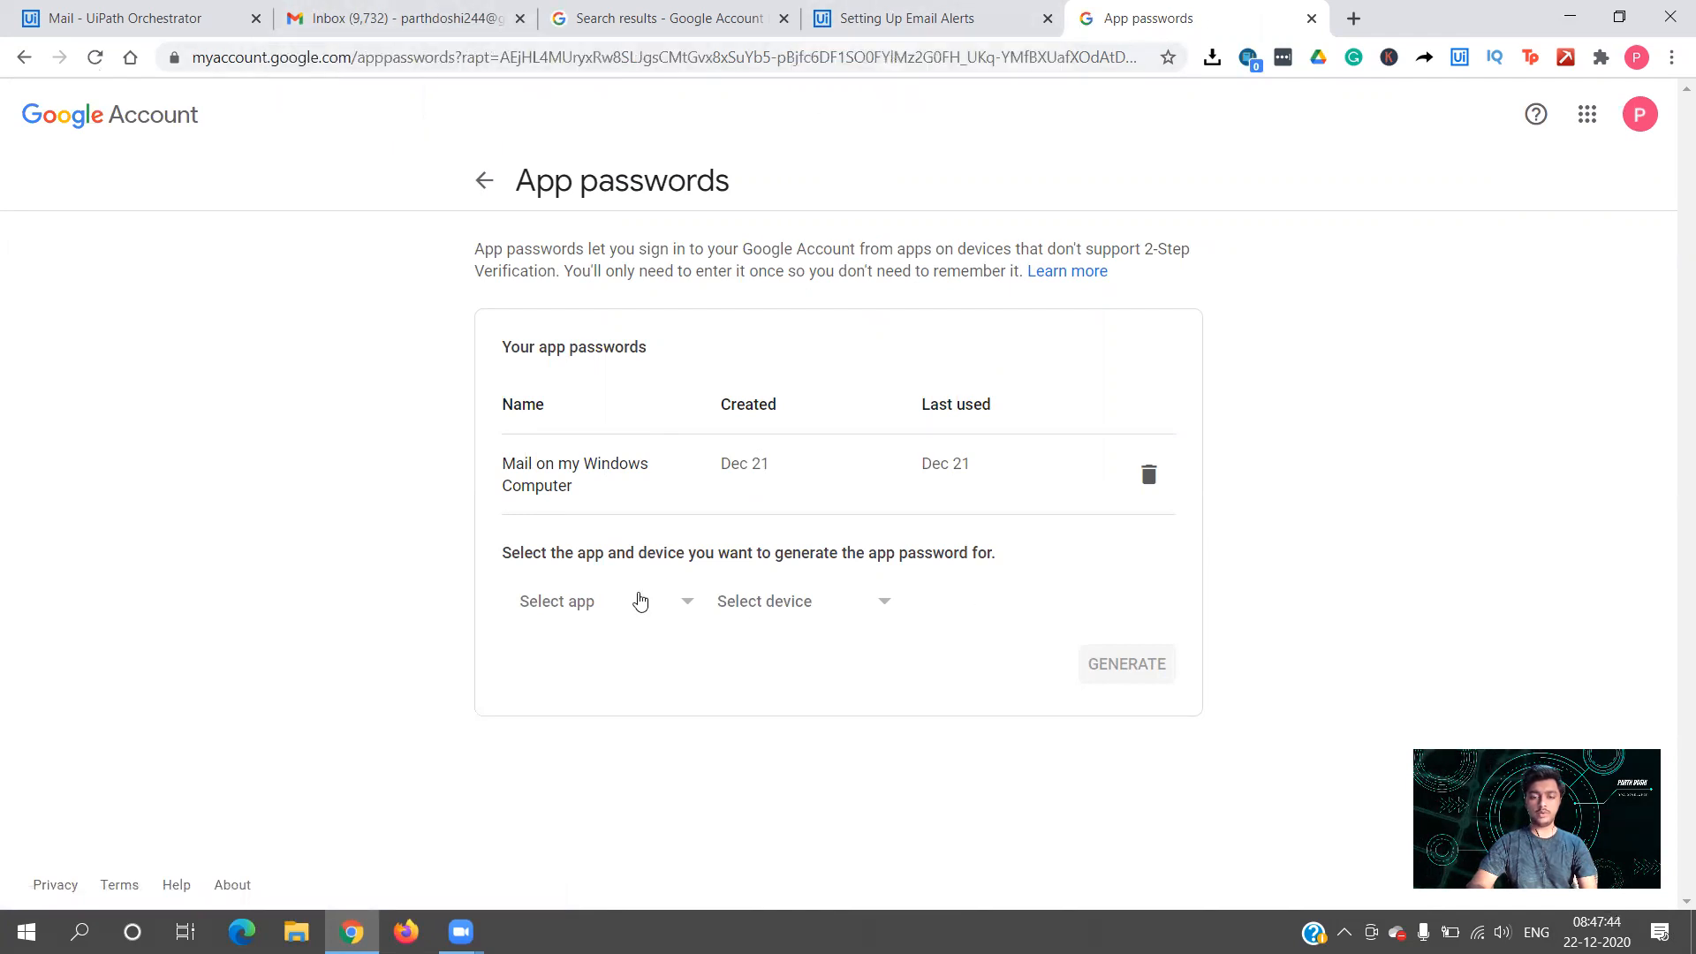
Generate a new app password for the Mail app on a Windows Computer
{"action": "left_click", "coordinate": [638, 603]}
{"action": "left_click", "coordinate": [616, 644]}
{"action": "left_click", "coordinate": [790, 610]}
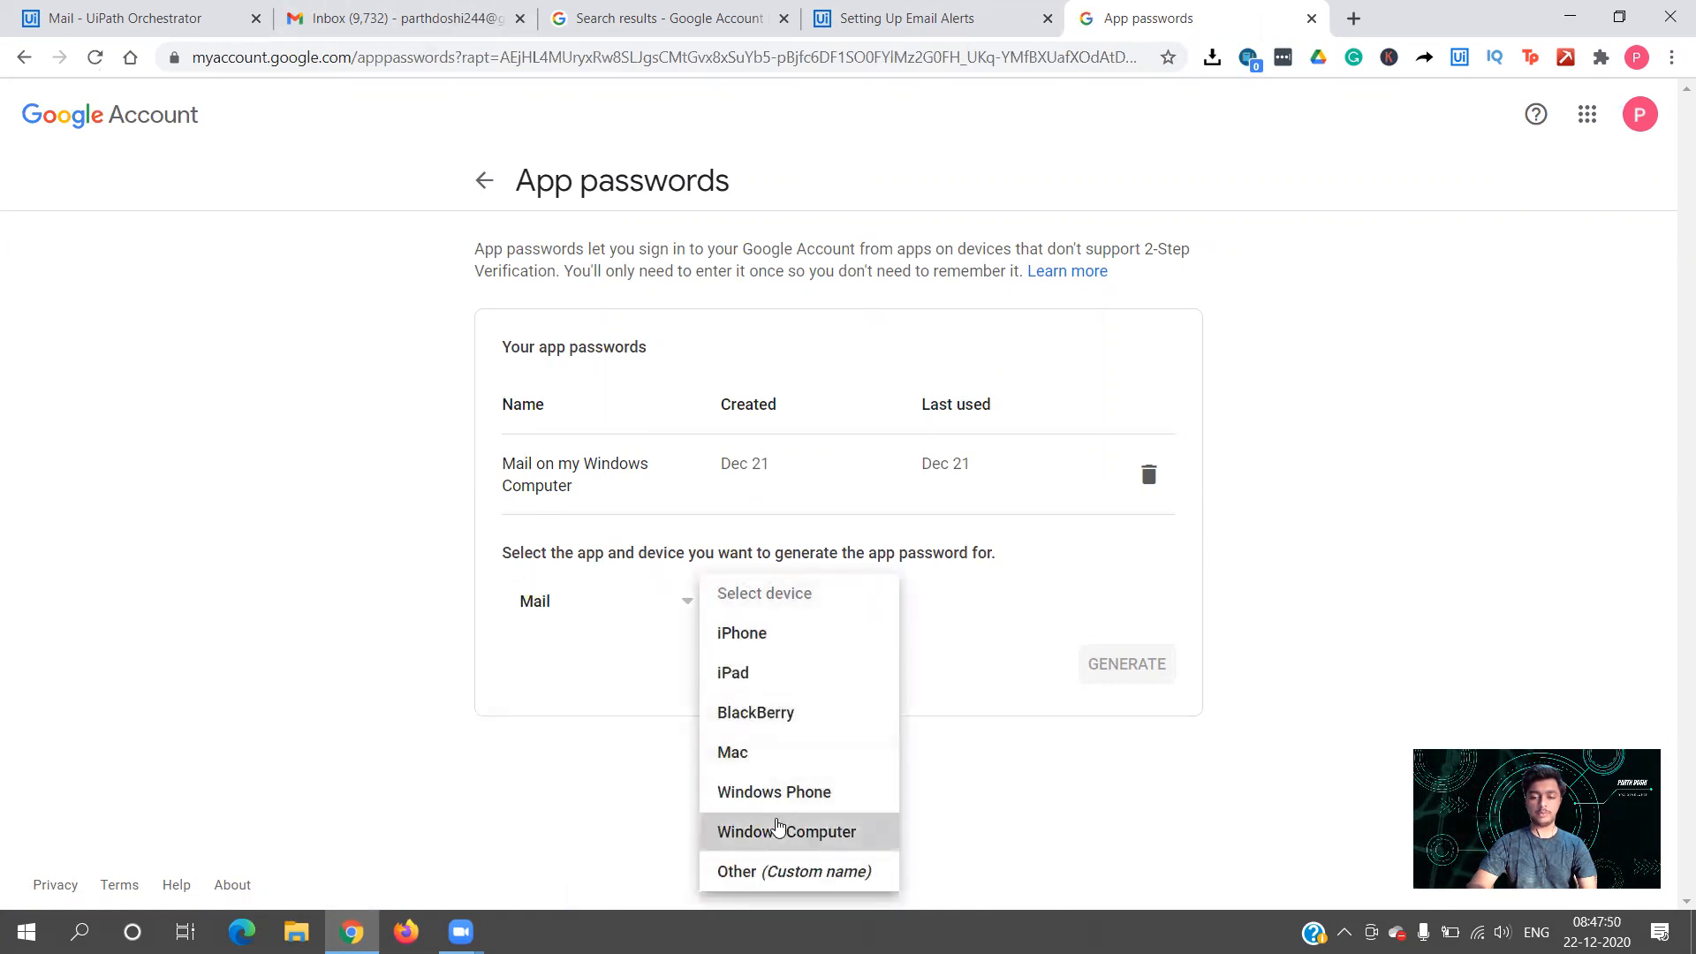
{"action": "left_click", "coordinate": [777, 831]}
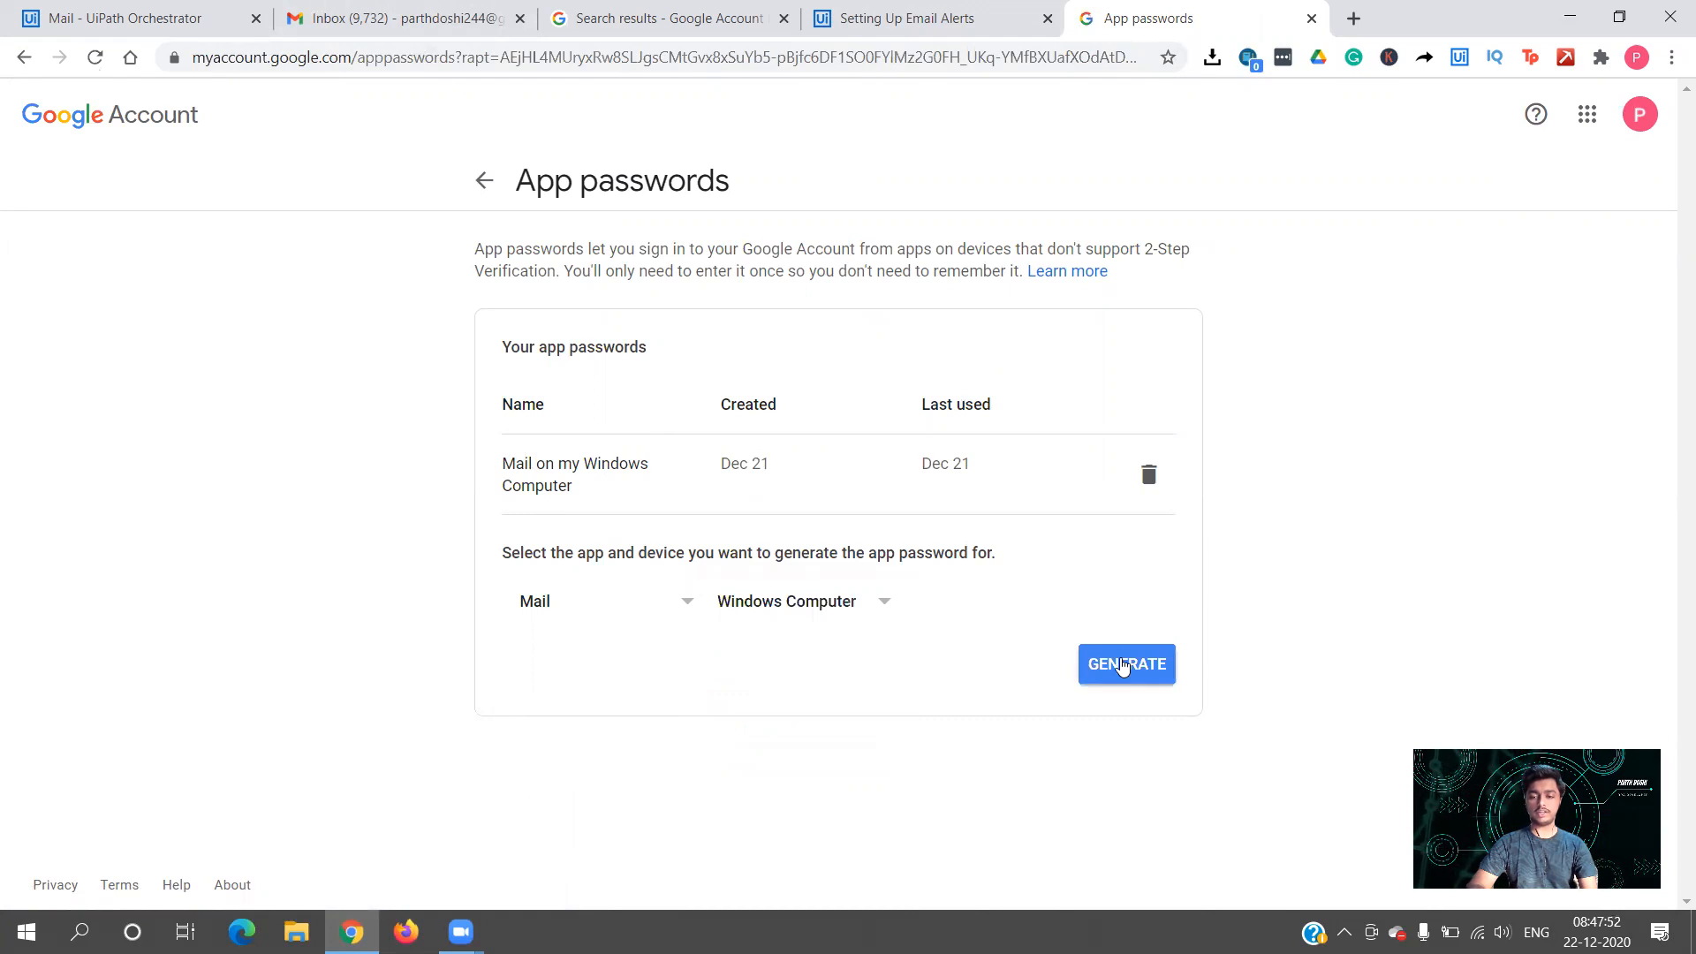
{"action": "left_click", "coordinate": [1123, 667]}
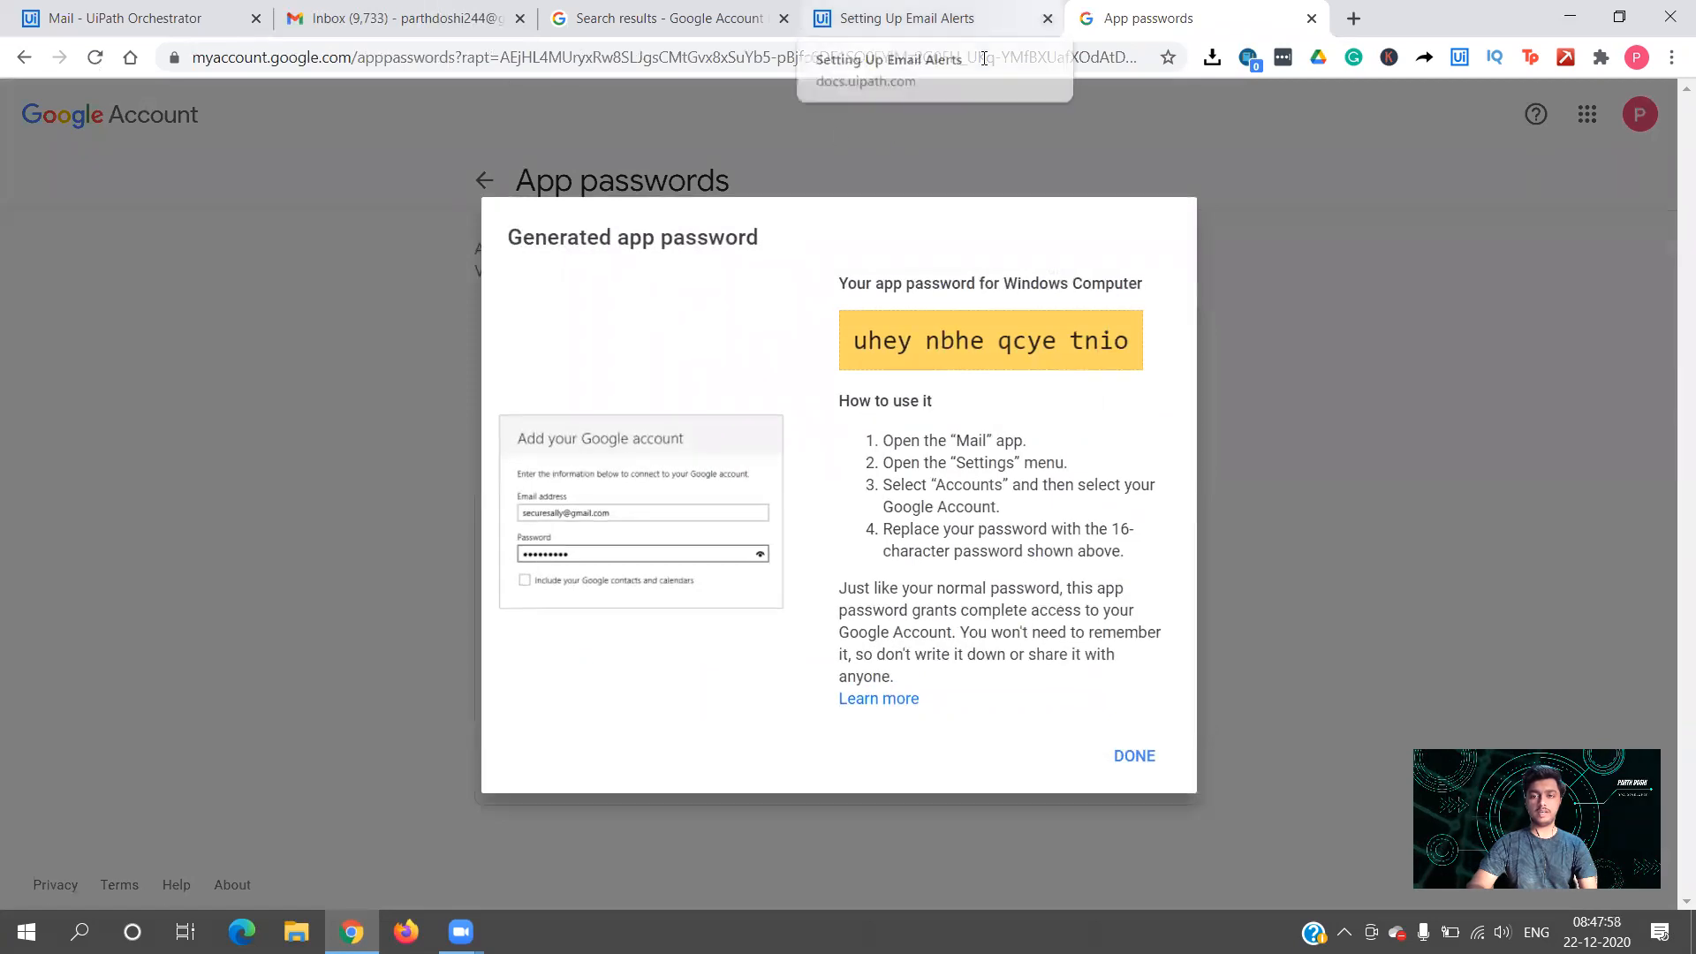
Review the SMTP settings in Orchestrator and the documentation's step 7 on configuring the mail settings
{"action": "left_click", "coordinate": [954, 17]}
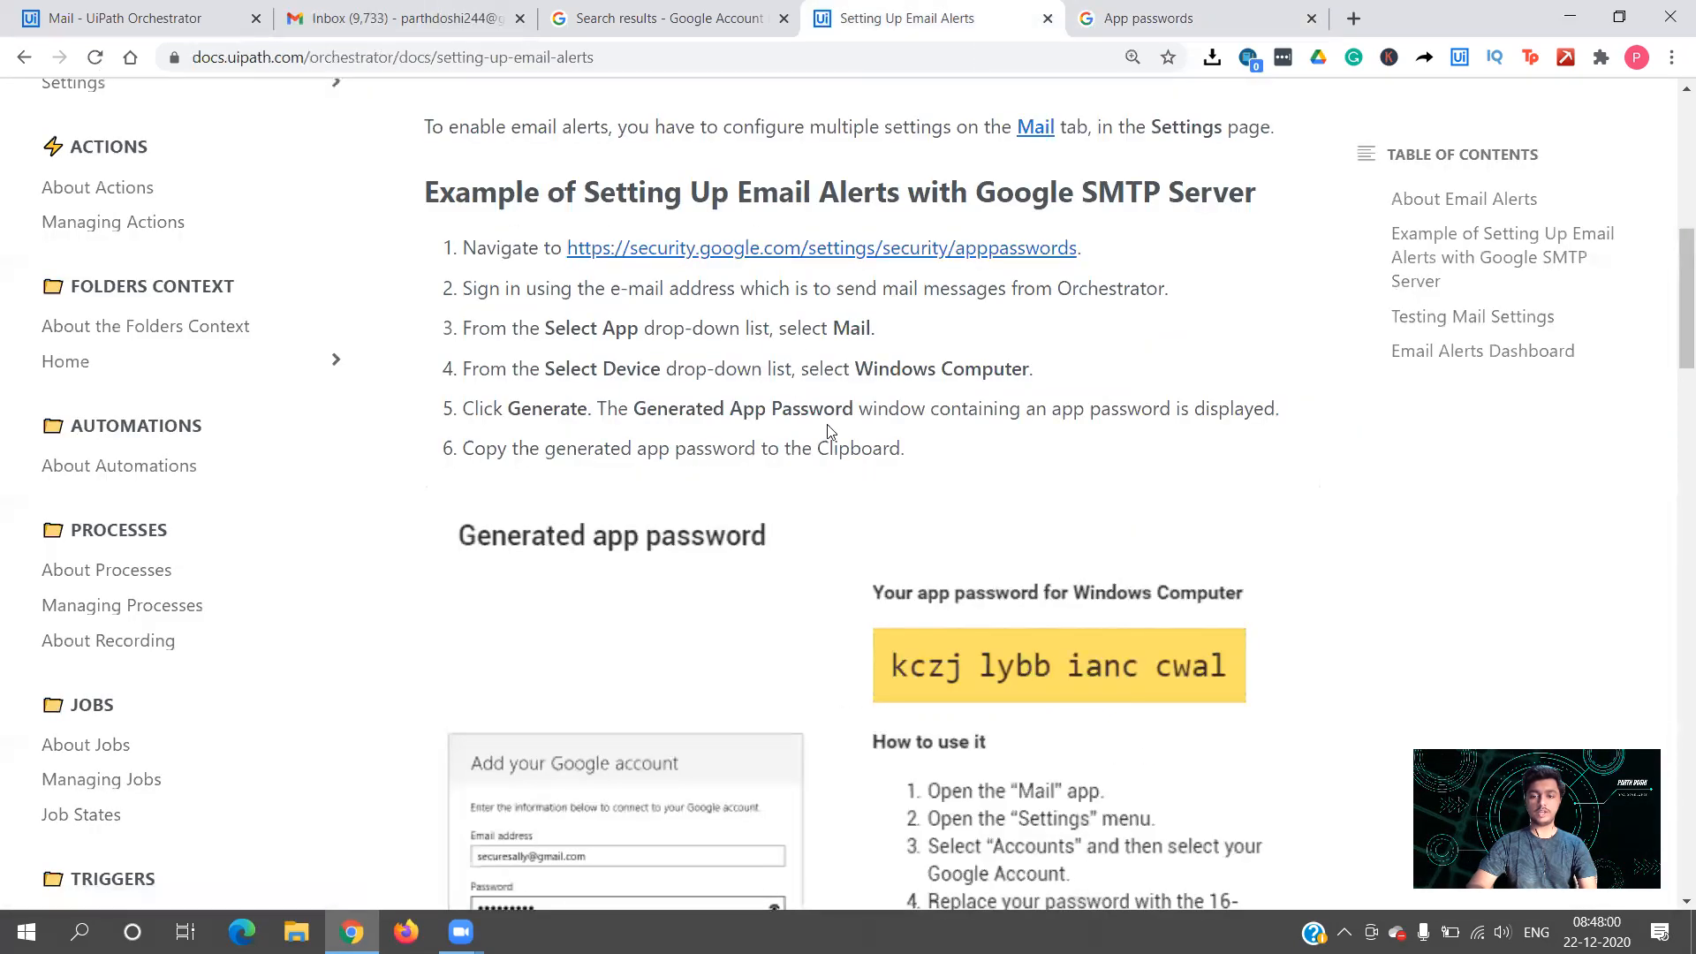
{"action": "scroll", "coordinate": [825, 429], "scroll_direction": "down", "scroll_amount": 1}
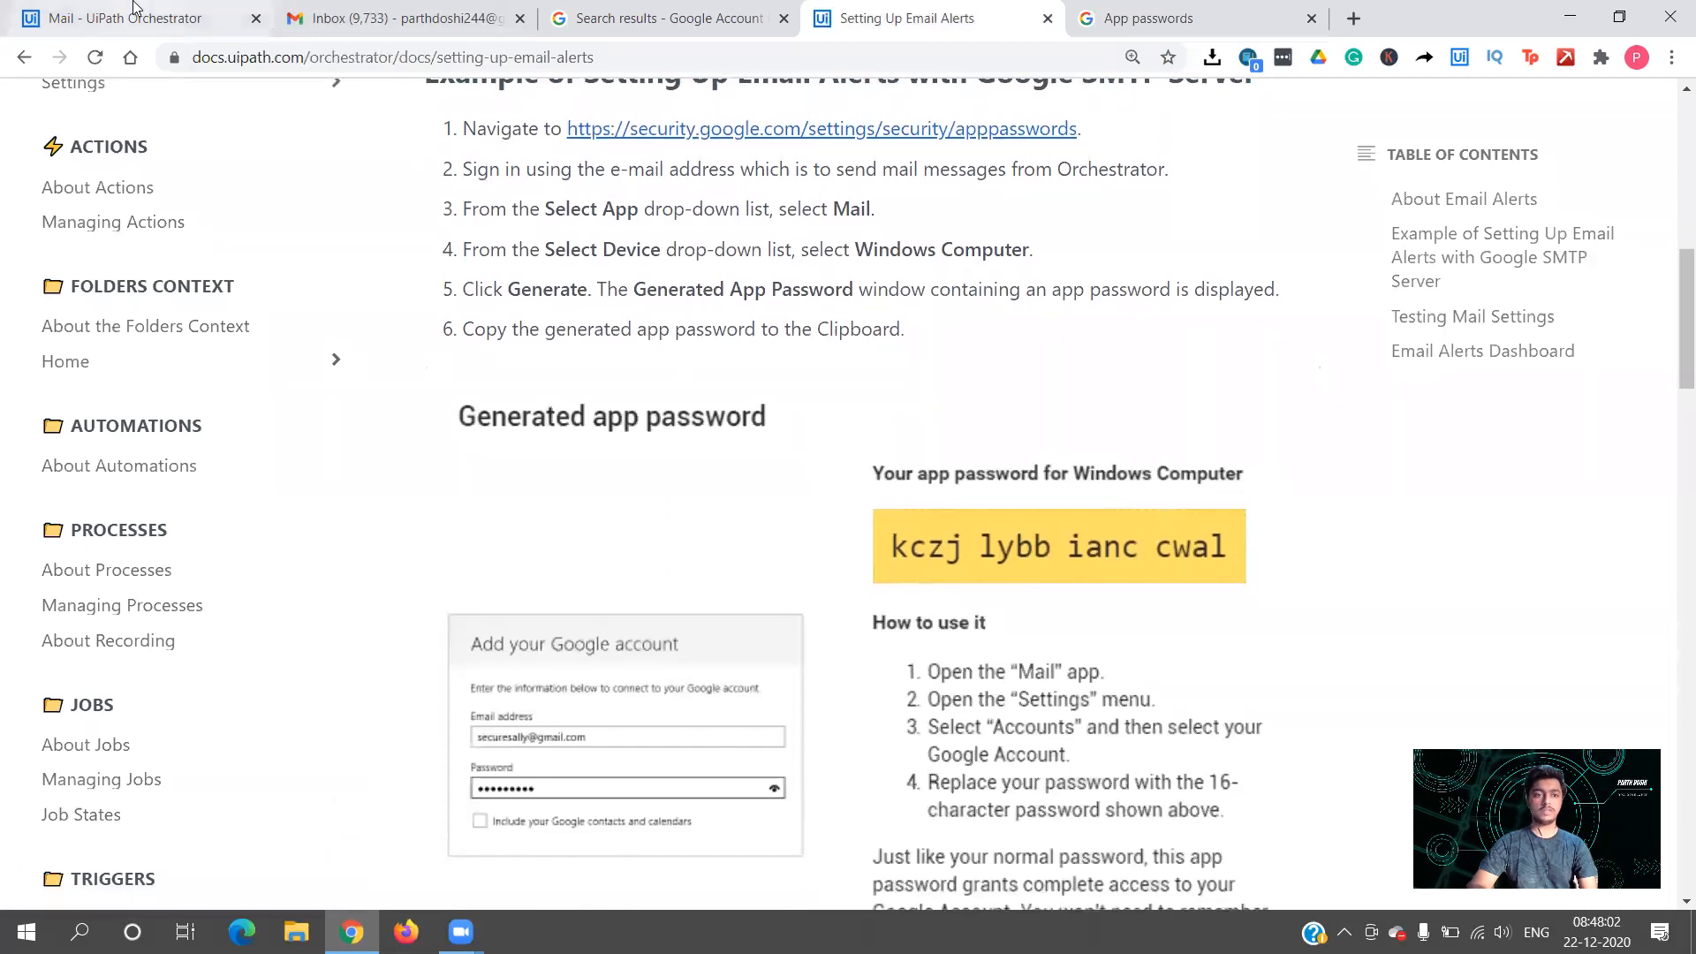
{"action": "left_click", "coordinate": [124, 16]}
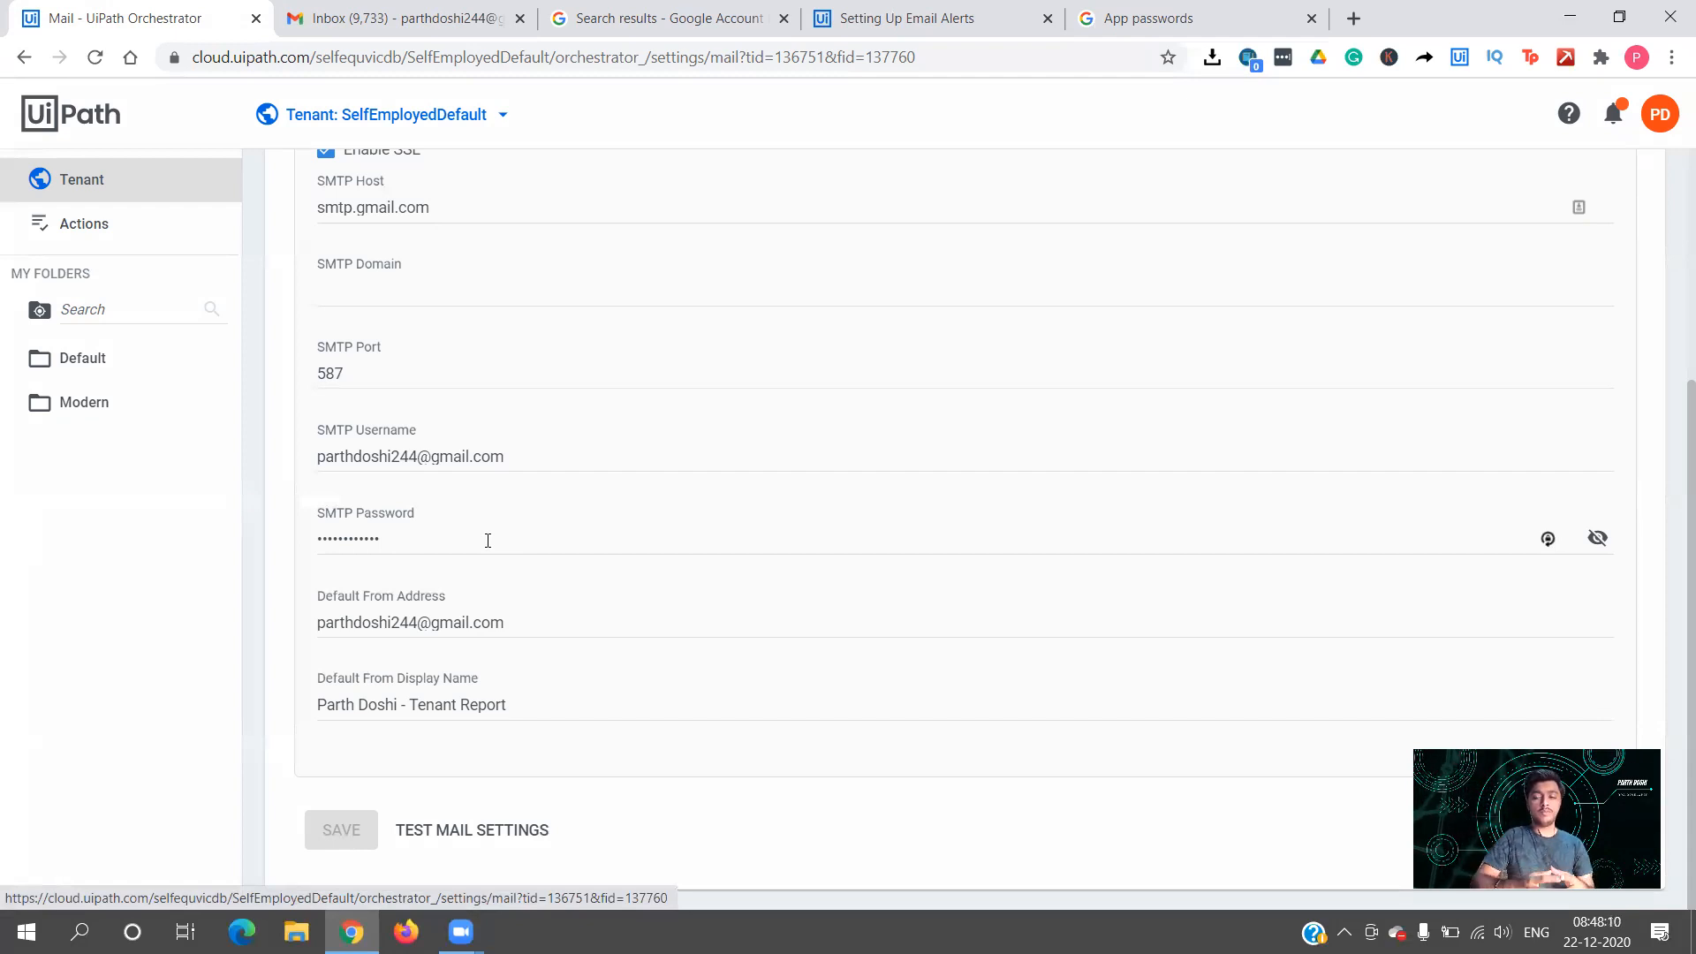
{"action": "left_click", "coordinate": [1001, 25]}
{"action": "scroll", "coordinate": [893, 410], "scroll_direction": "down", "scroll_amount": 8}
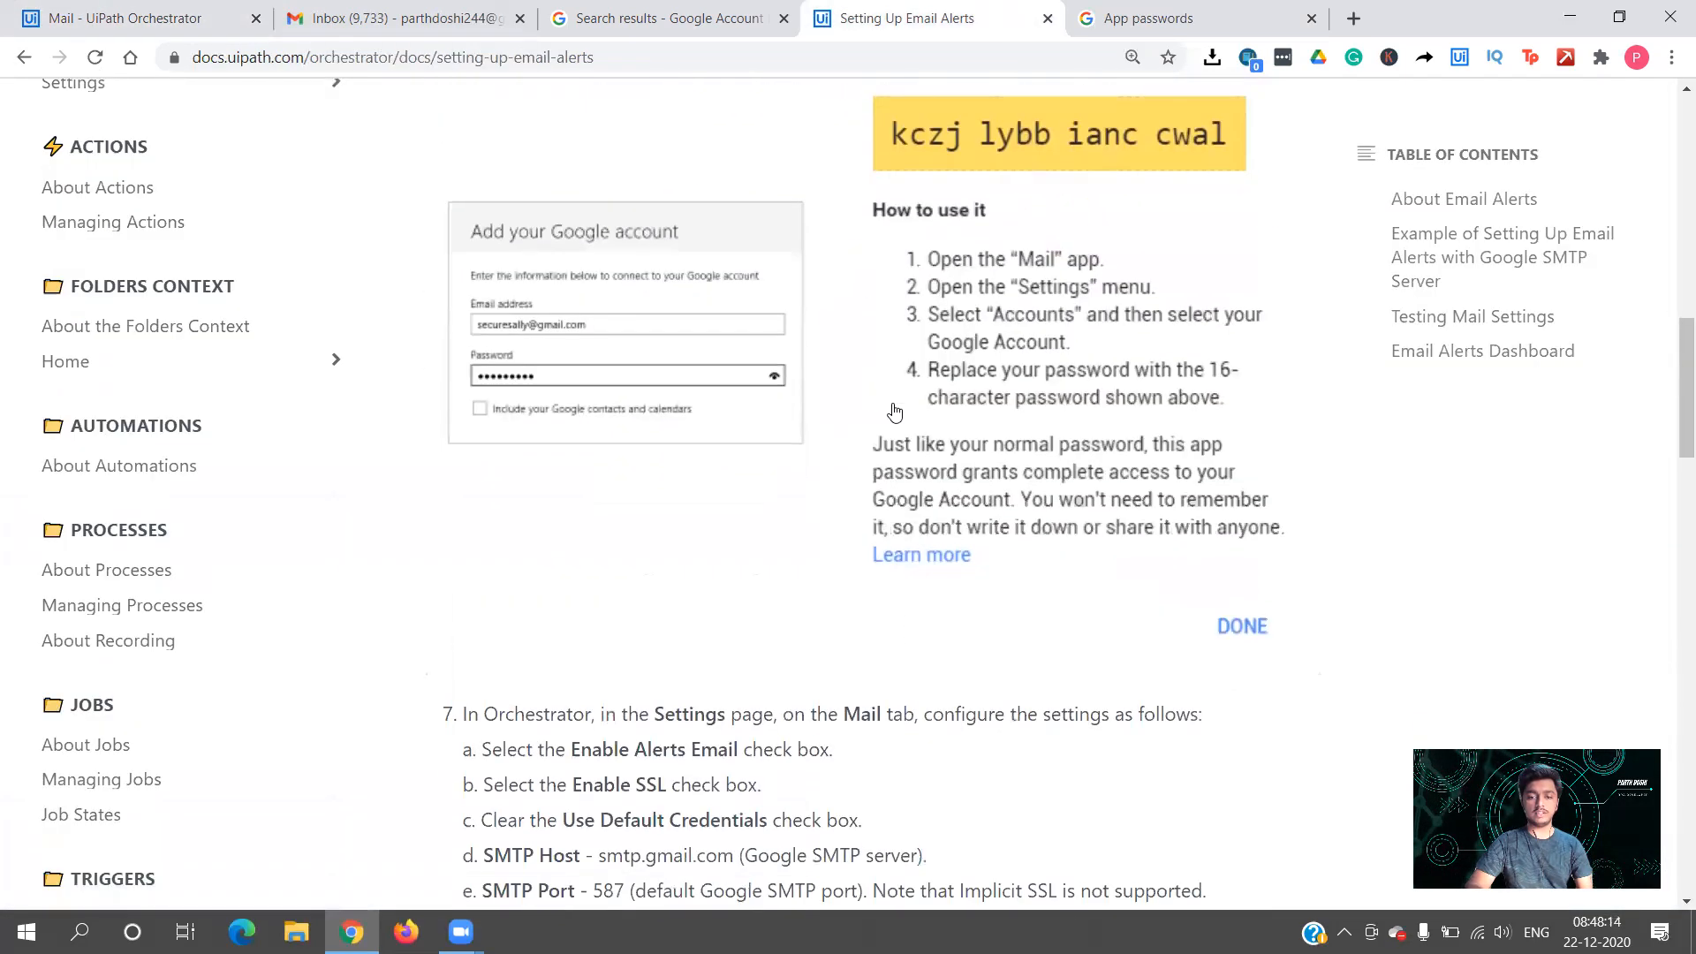
{"action": "scroll", "coordinate": [894, 411], "scroll_direction": "down", "scroll_amount": 1}
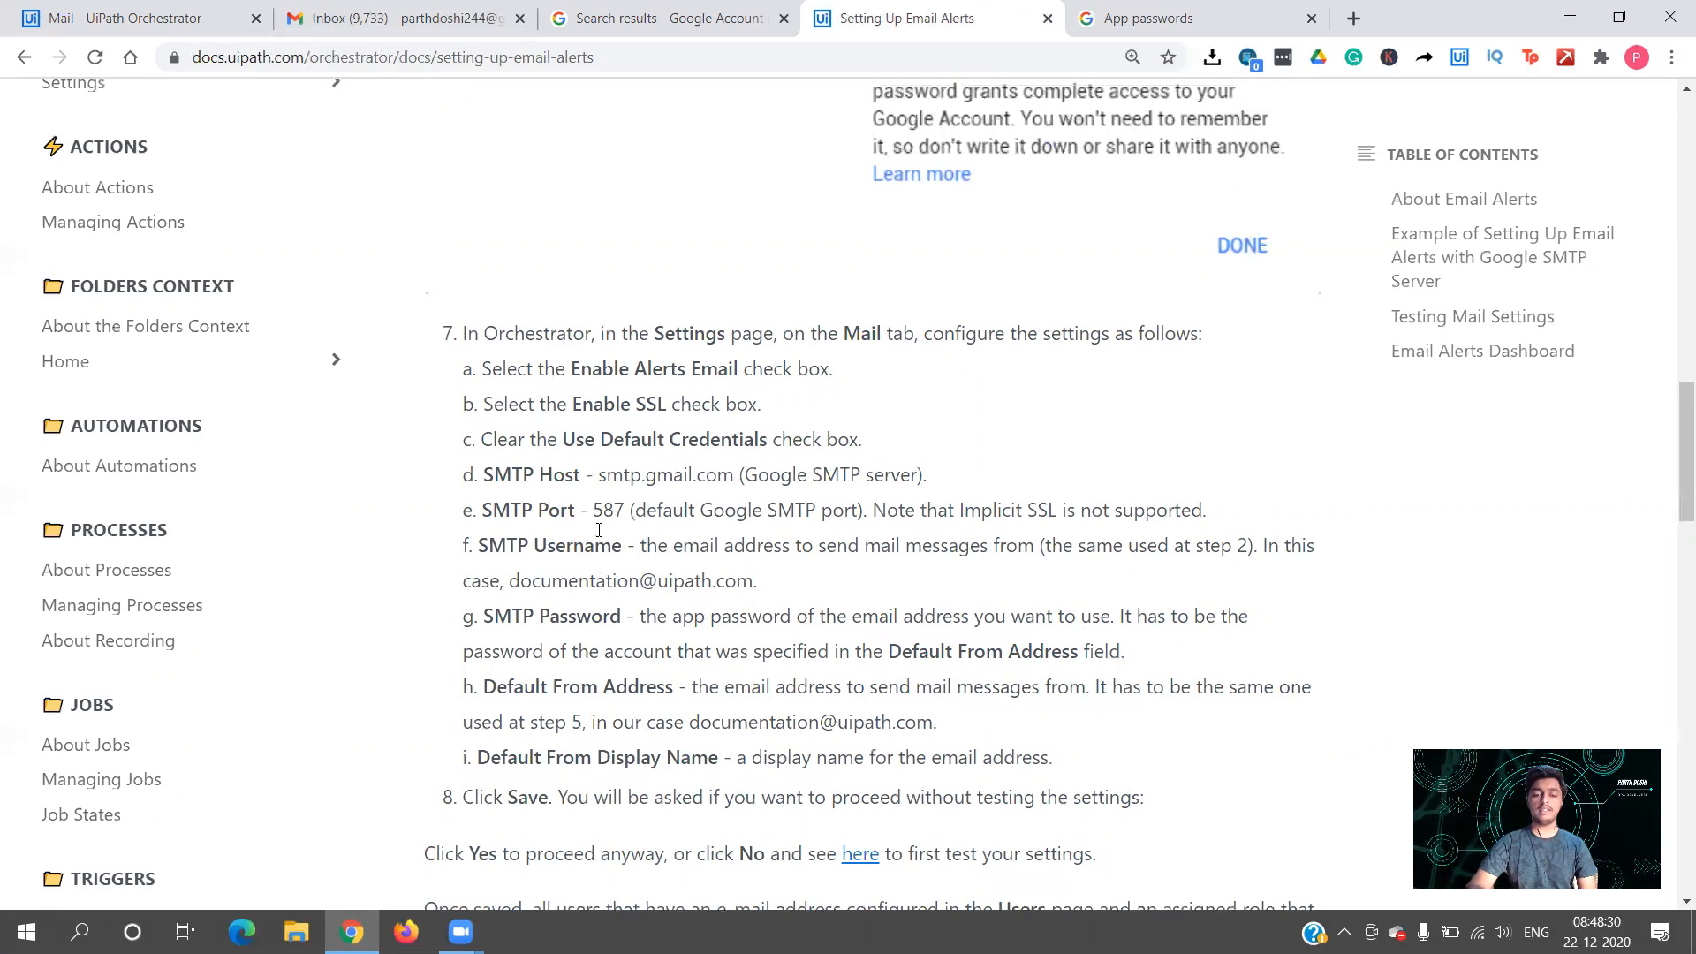
Return to Orchestrator's mail settings, review the Email Setup options and SMTP fields, and try to test the mail settings
{"action": "scroll", "coordinate": [599, 530], "scroll_direction": "up", "scroll_amount": 13}
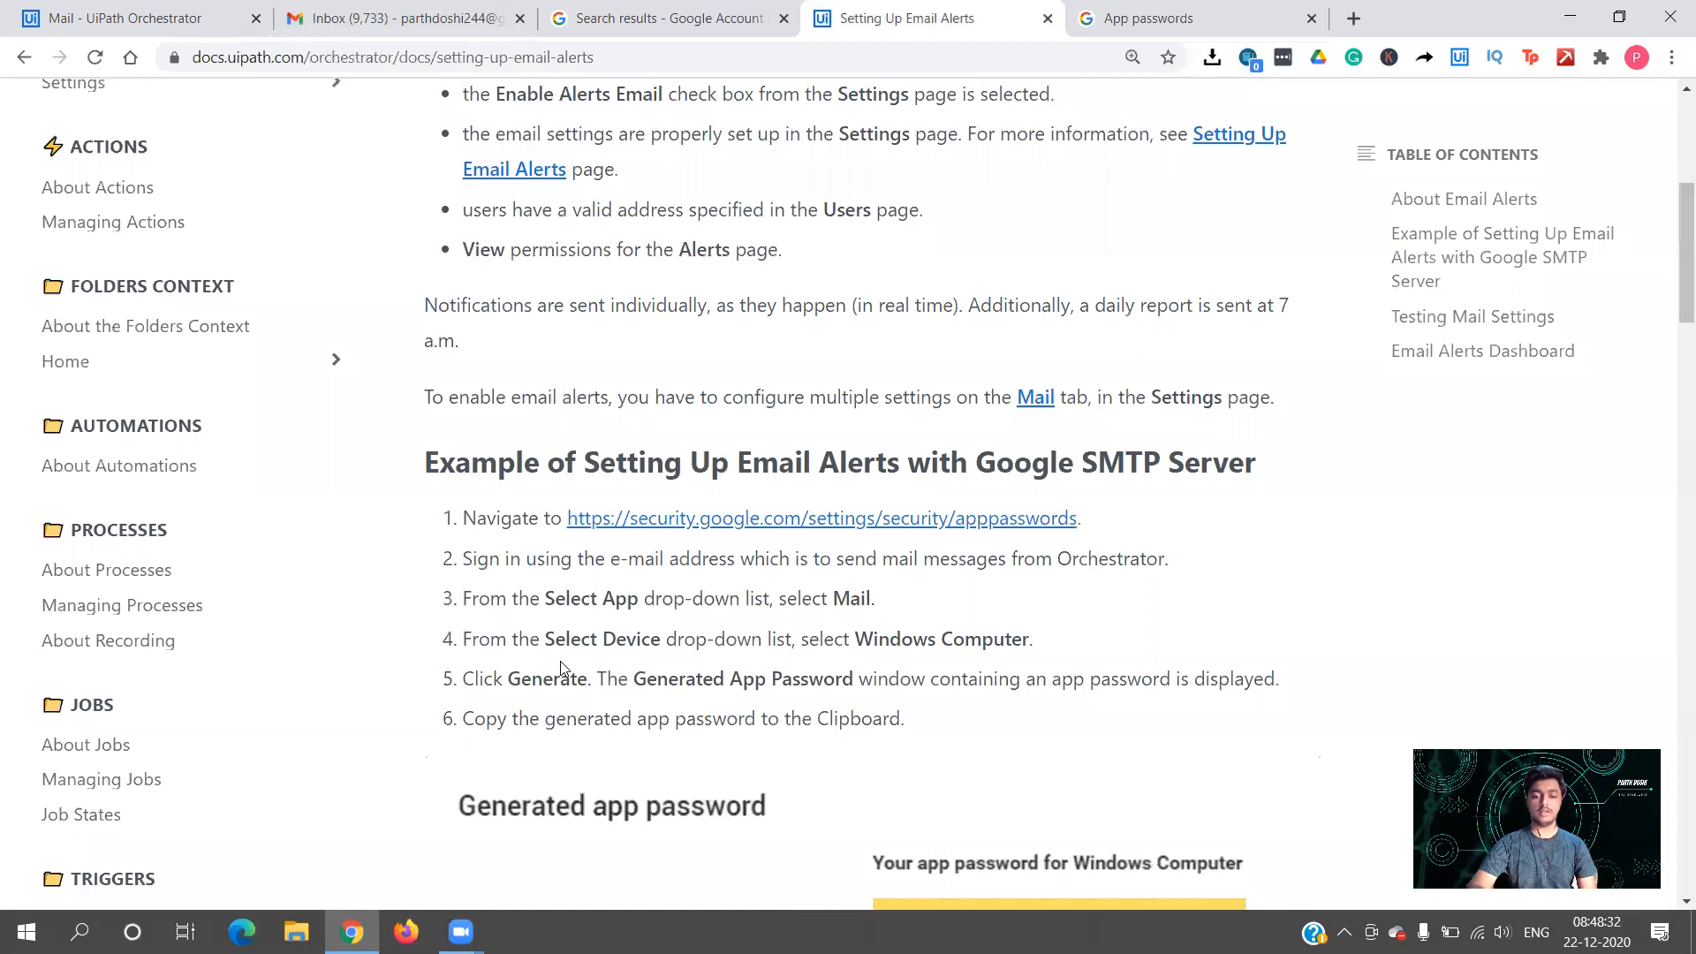
{"action": "left_click", "coordinate": [106, 14]}
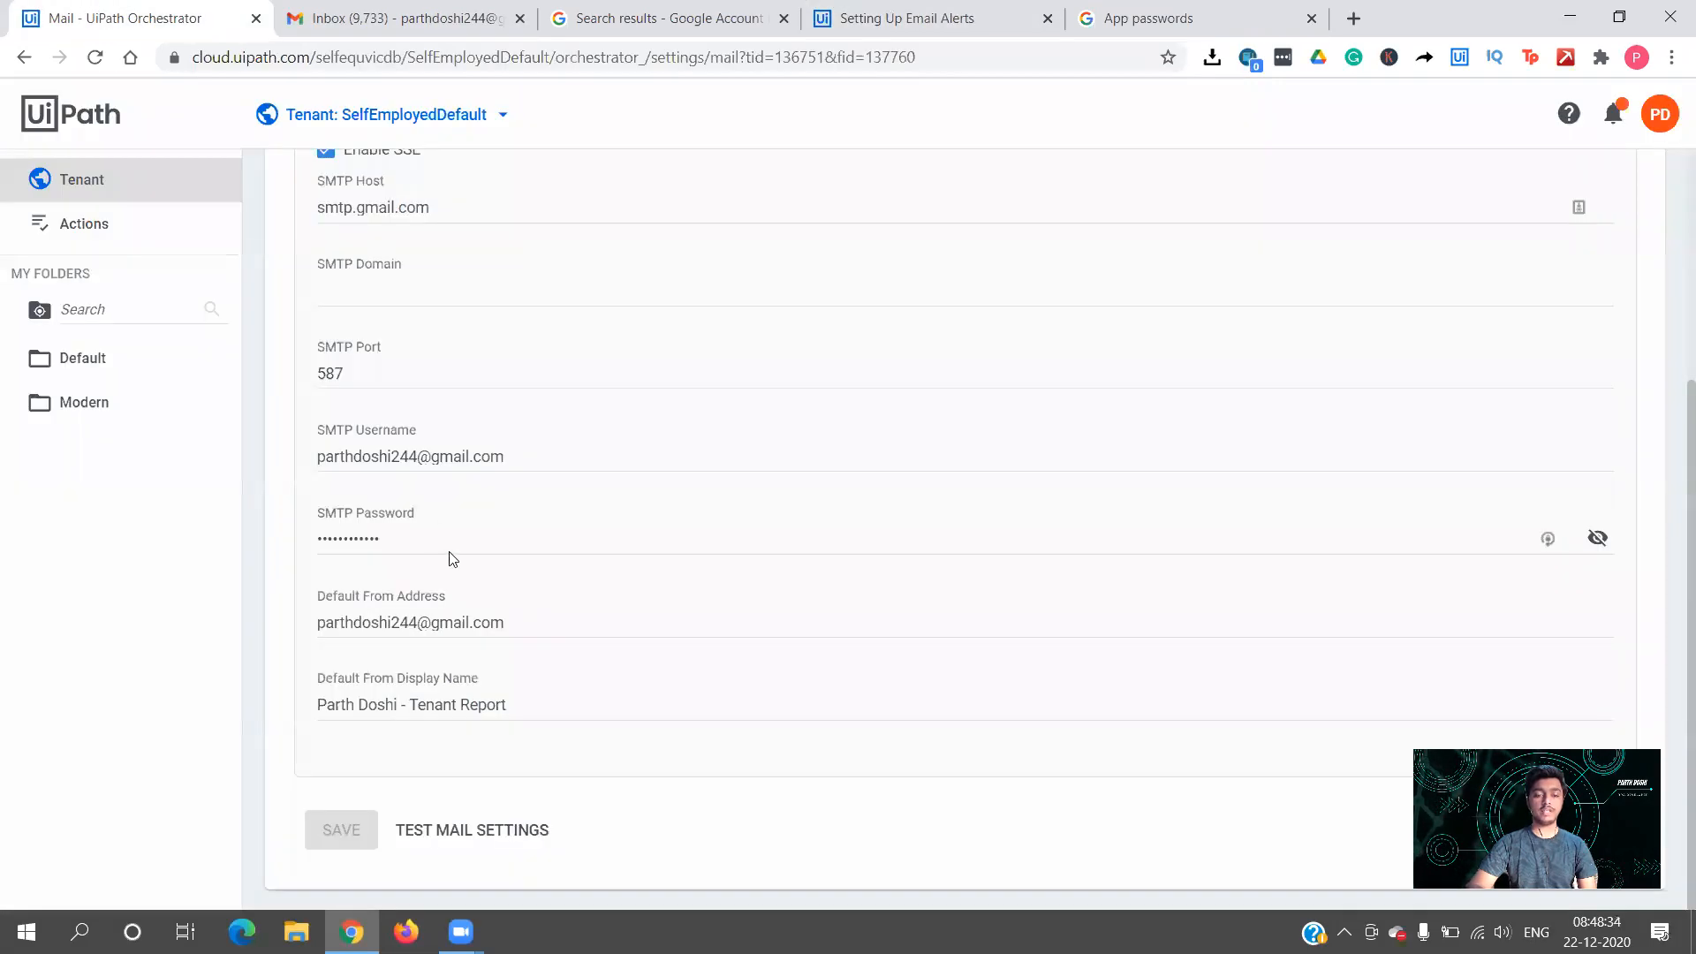
{"action": "left_click", "coordinate": [517, 705]}
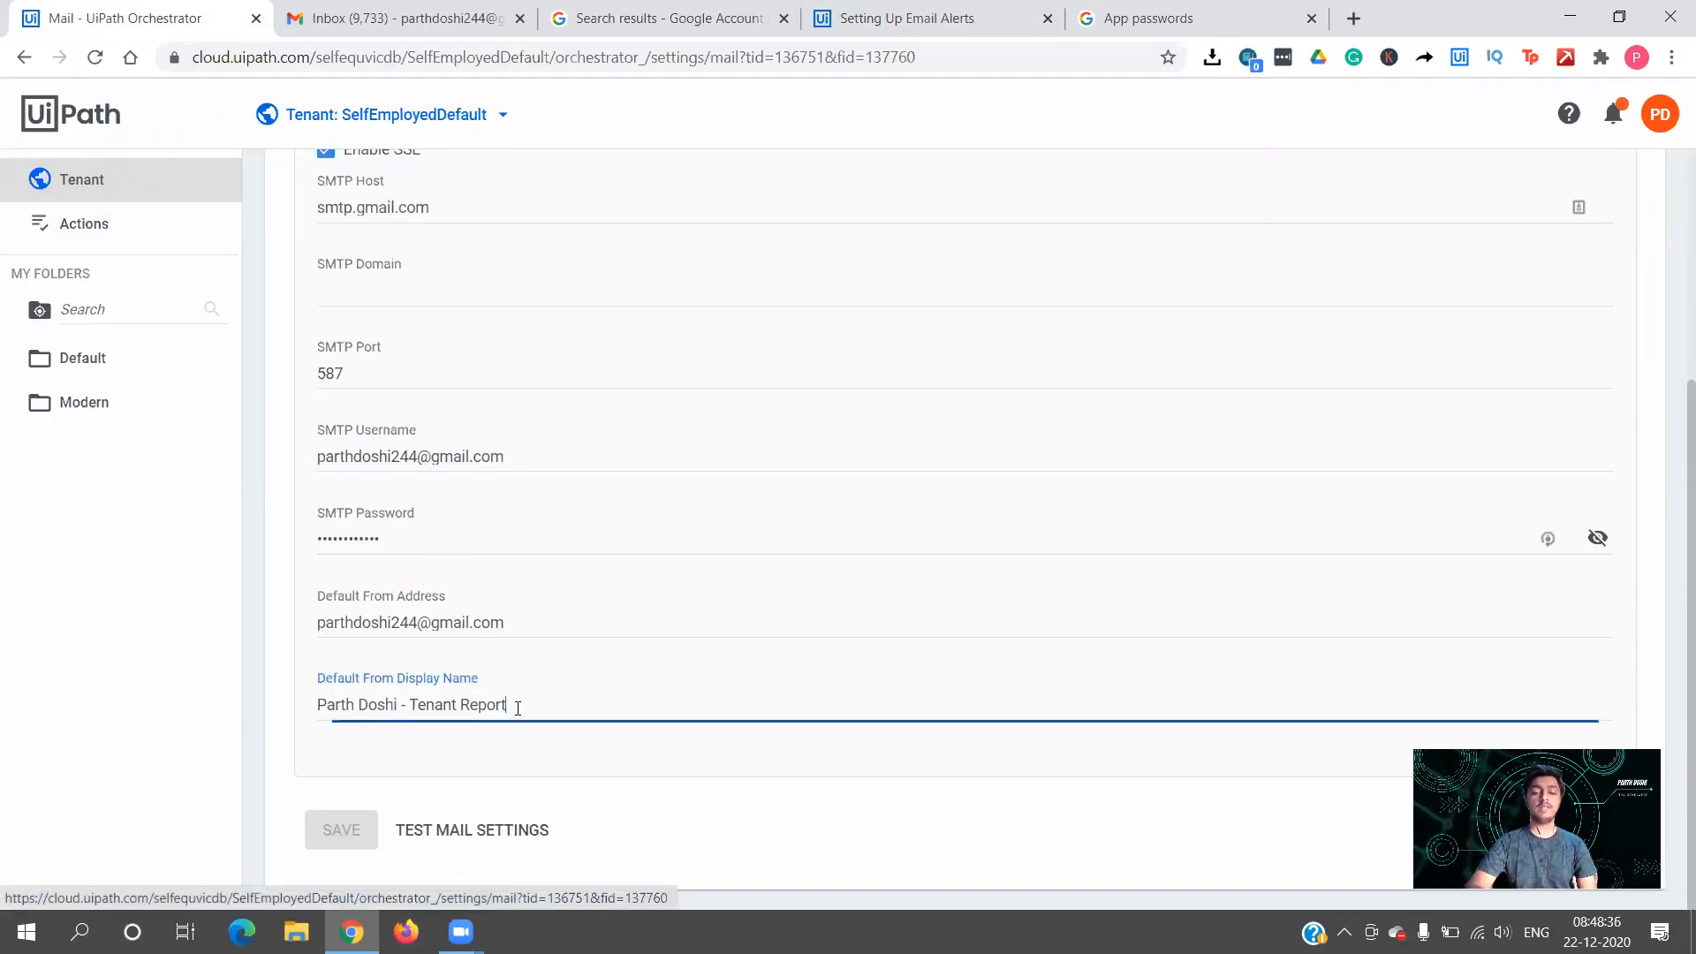
{"action": "scroll", "coordinate": [518, 706], "scroll_direction": "up", "scroll_amount": 1}
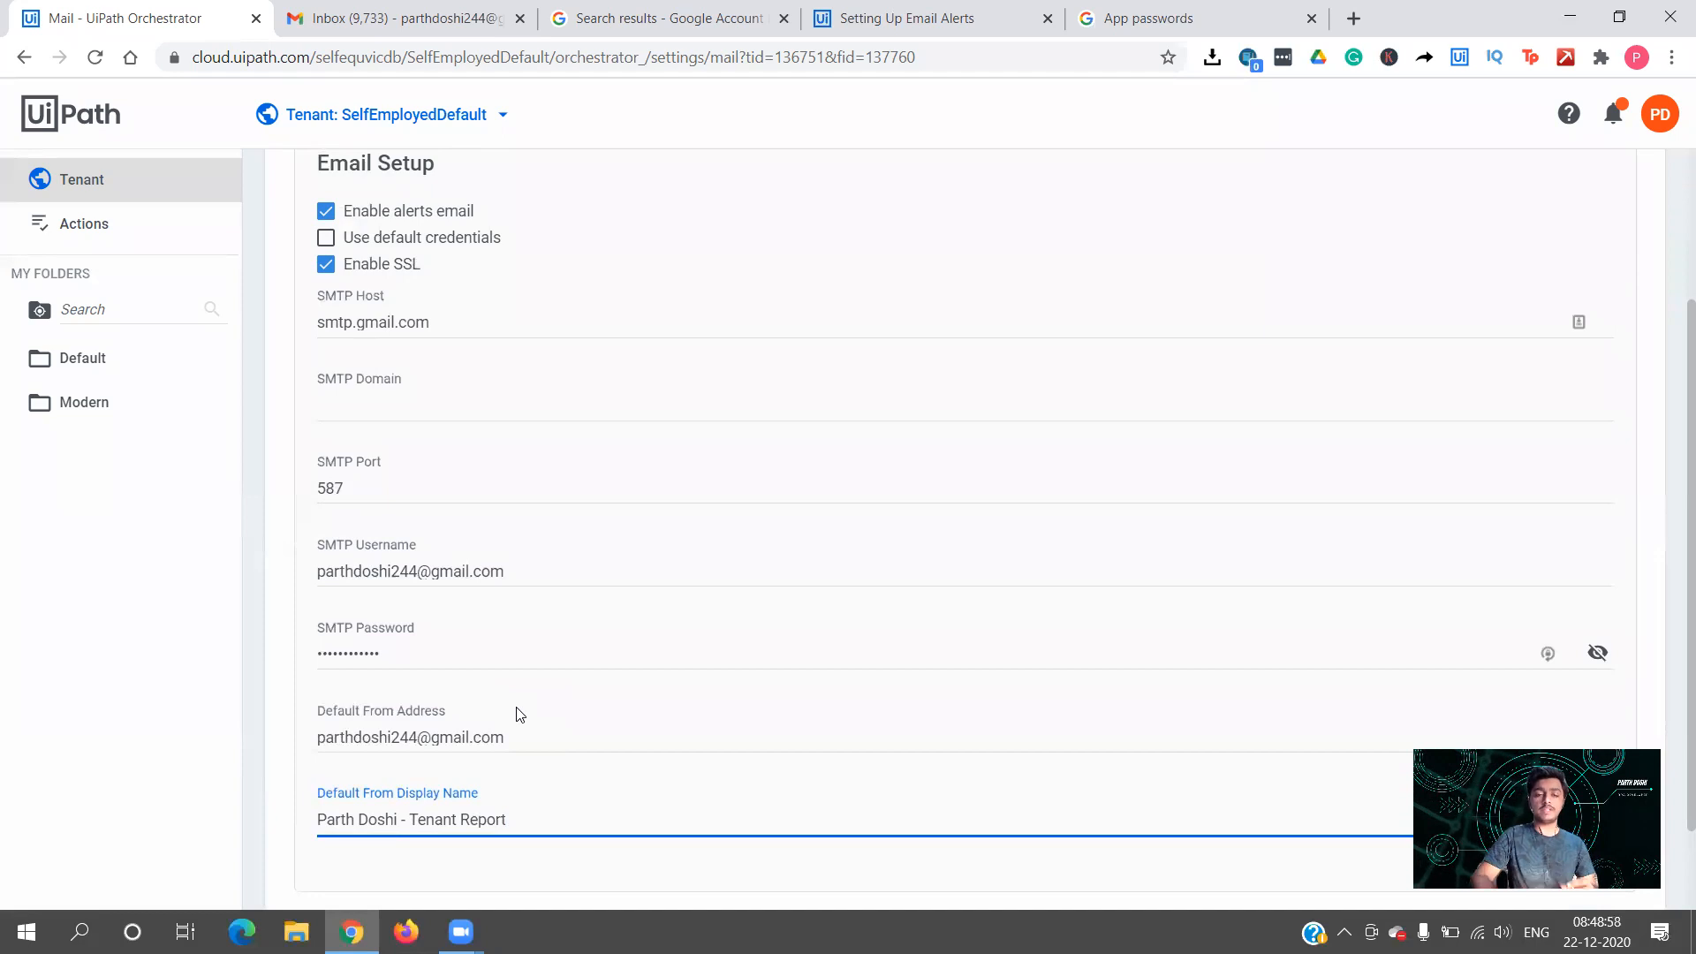
{"action": "scroll", "coordinate": [517, 714], "scroll_direction": "down", "scroll_amount": 2}
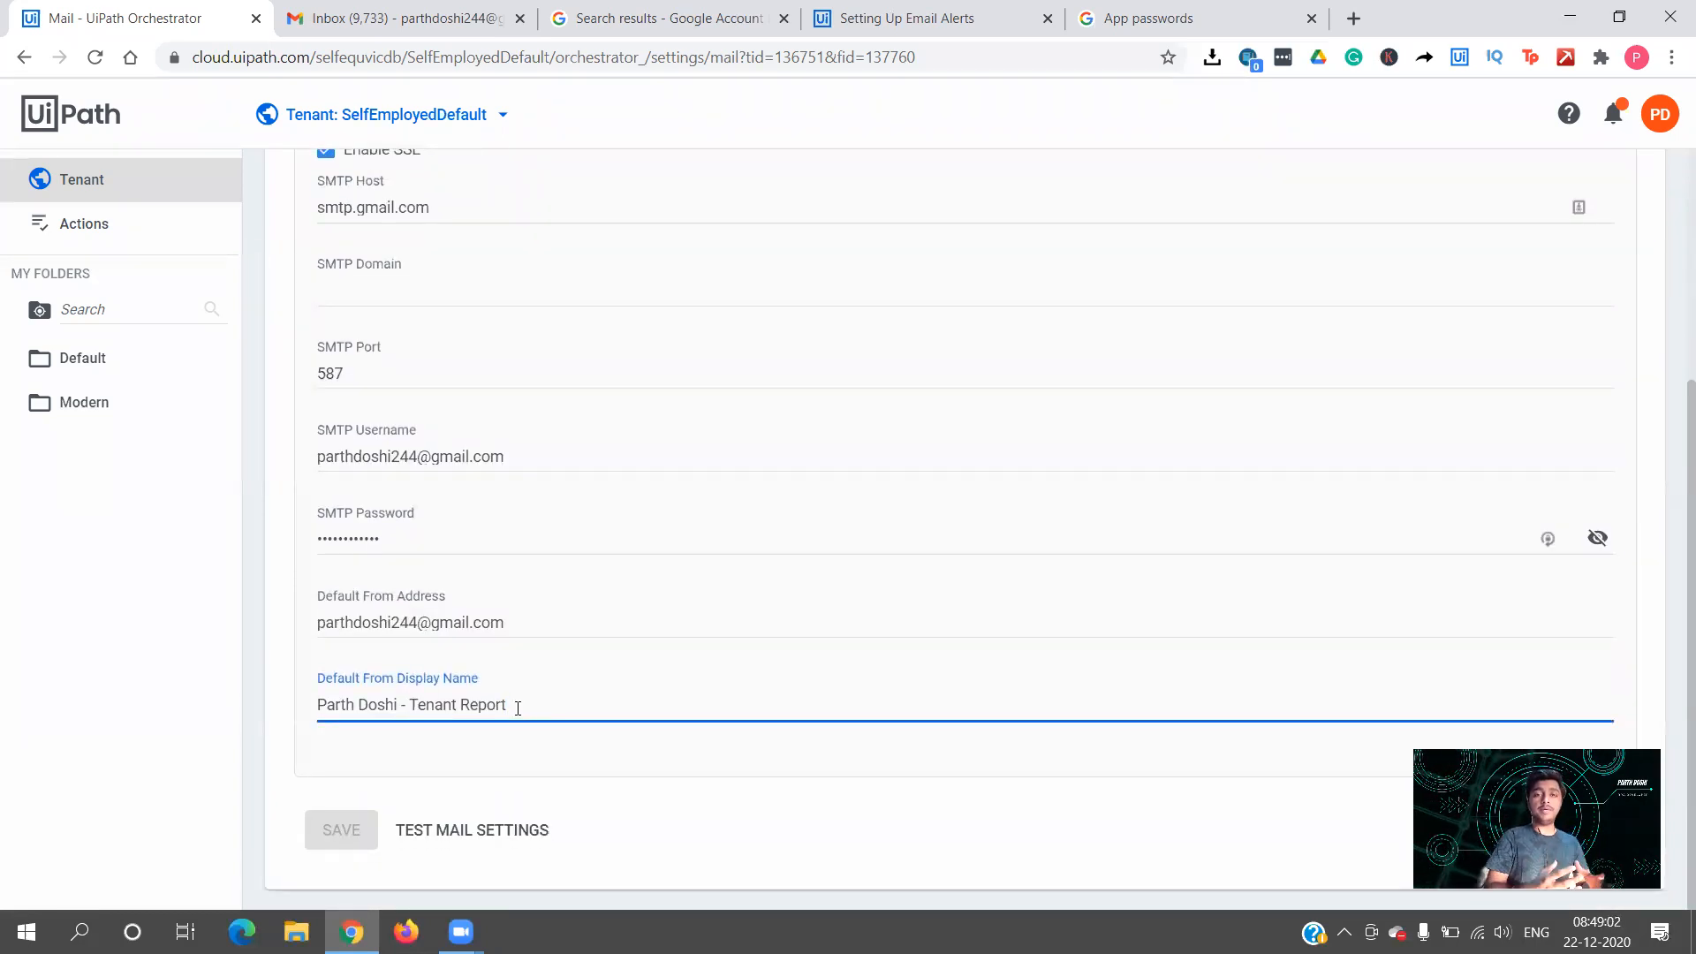
{"action": "left_click", "coordinate": [466, 845]}
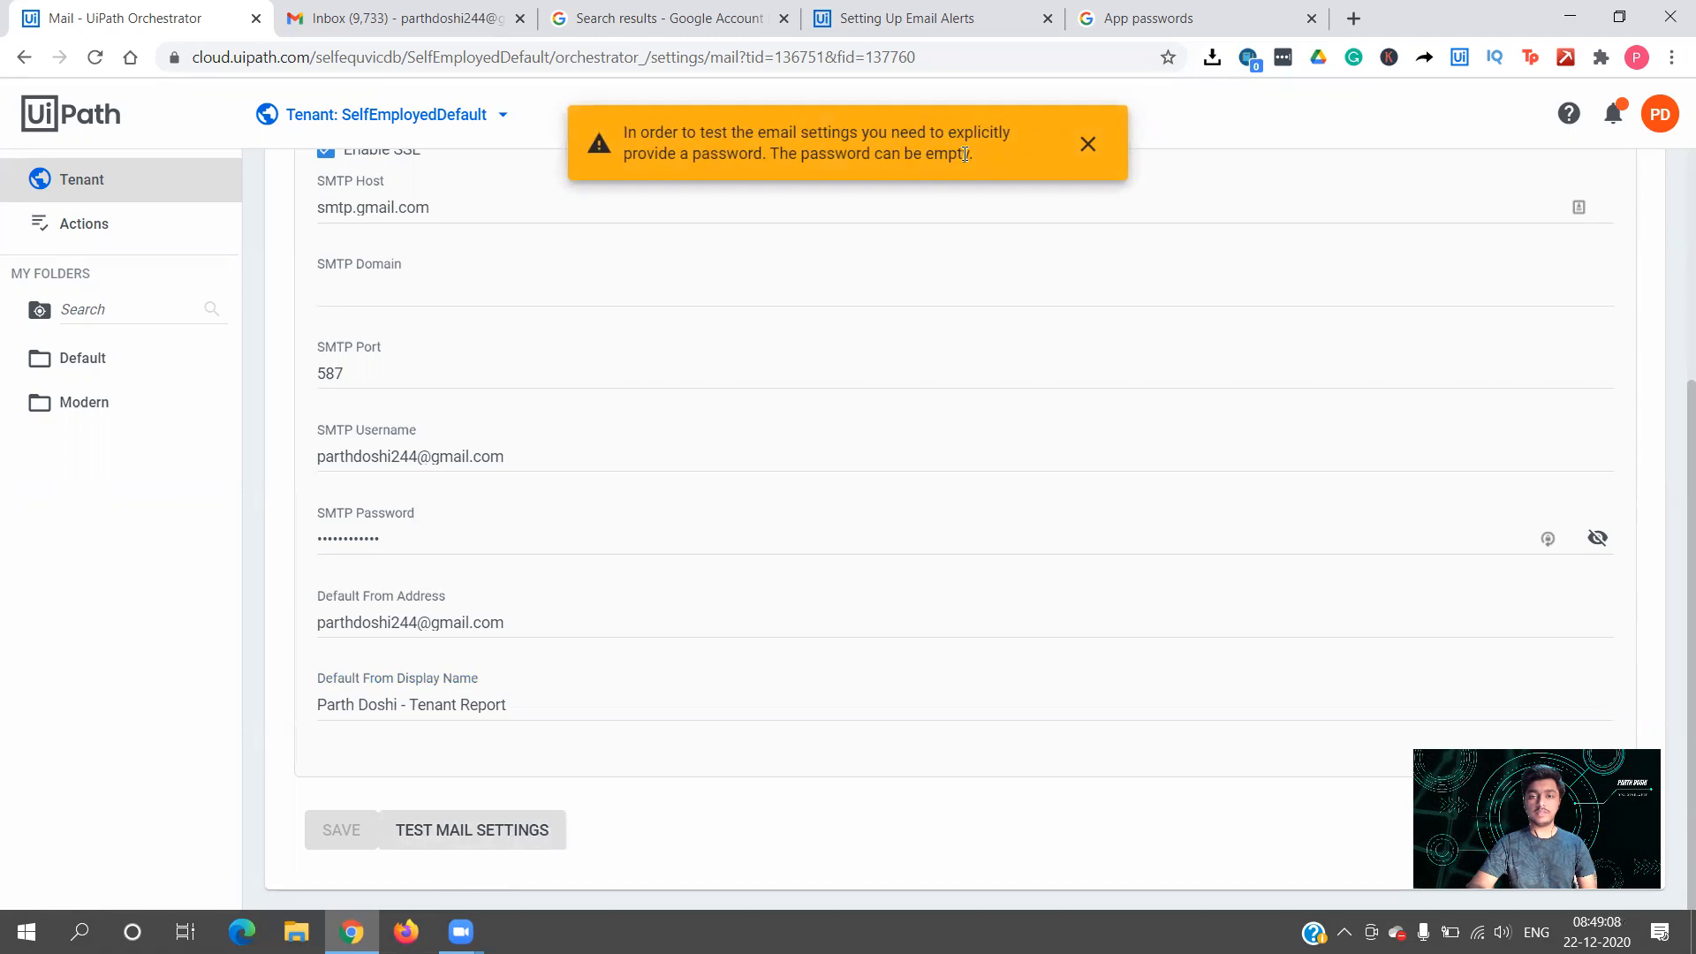
{"action": "left_click", "coordinate": [1071, 152]}
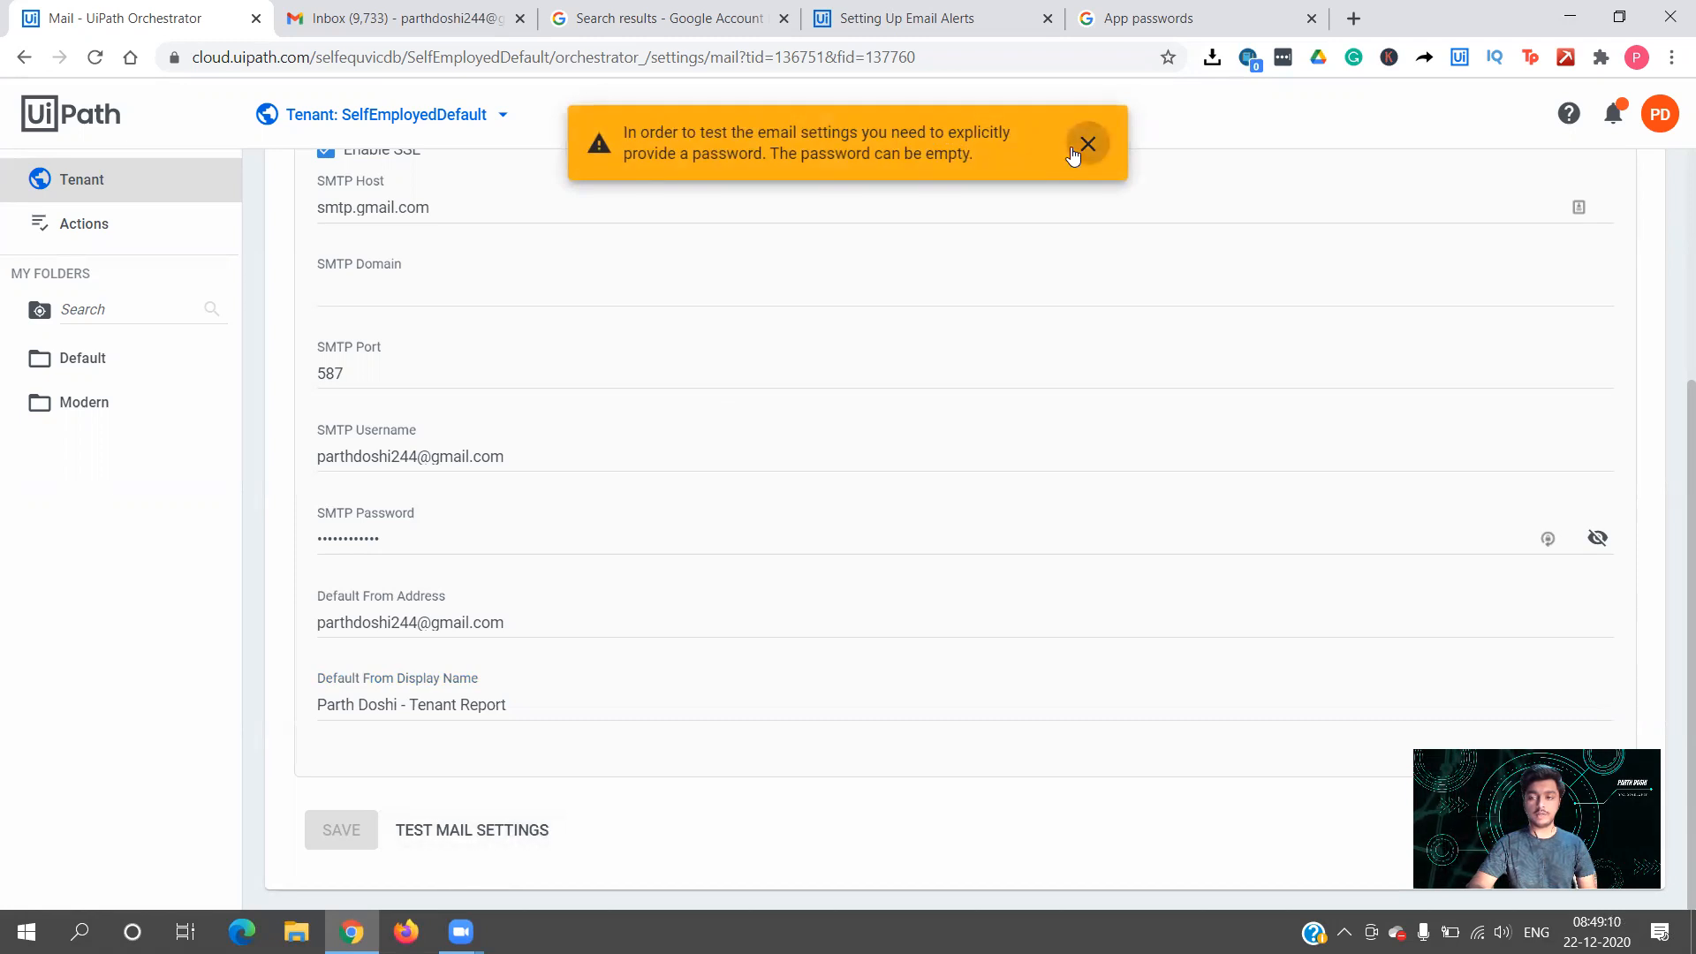
Replace the SMTP password in Orchestrator with the app password copied from the Google App passwords page, keeping the field masked
{"action": "left_click", "coordinate": [1597, 538]}
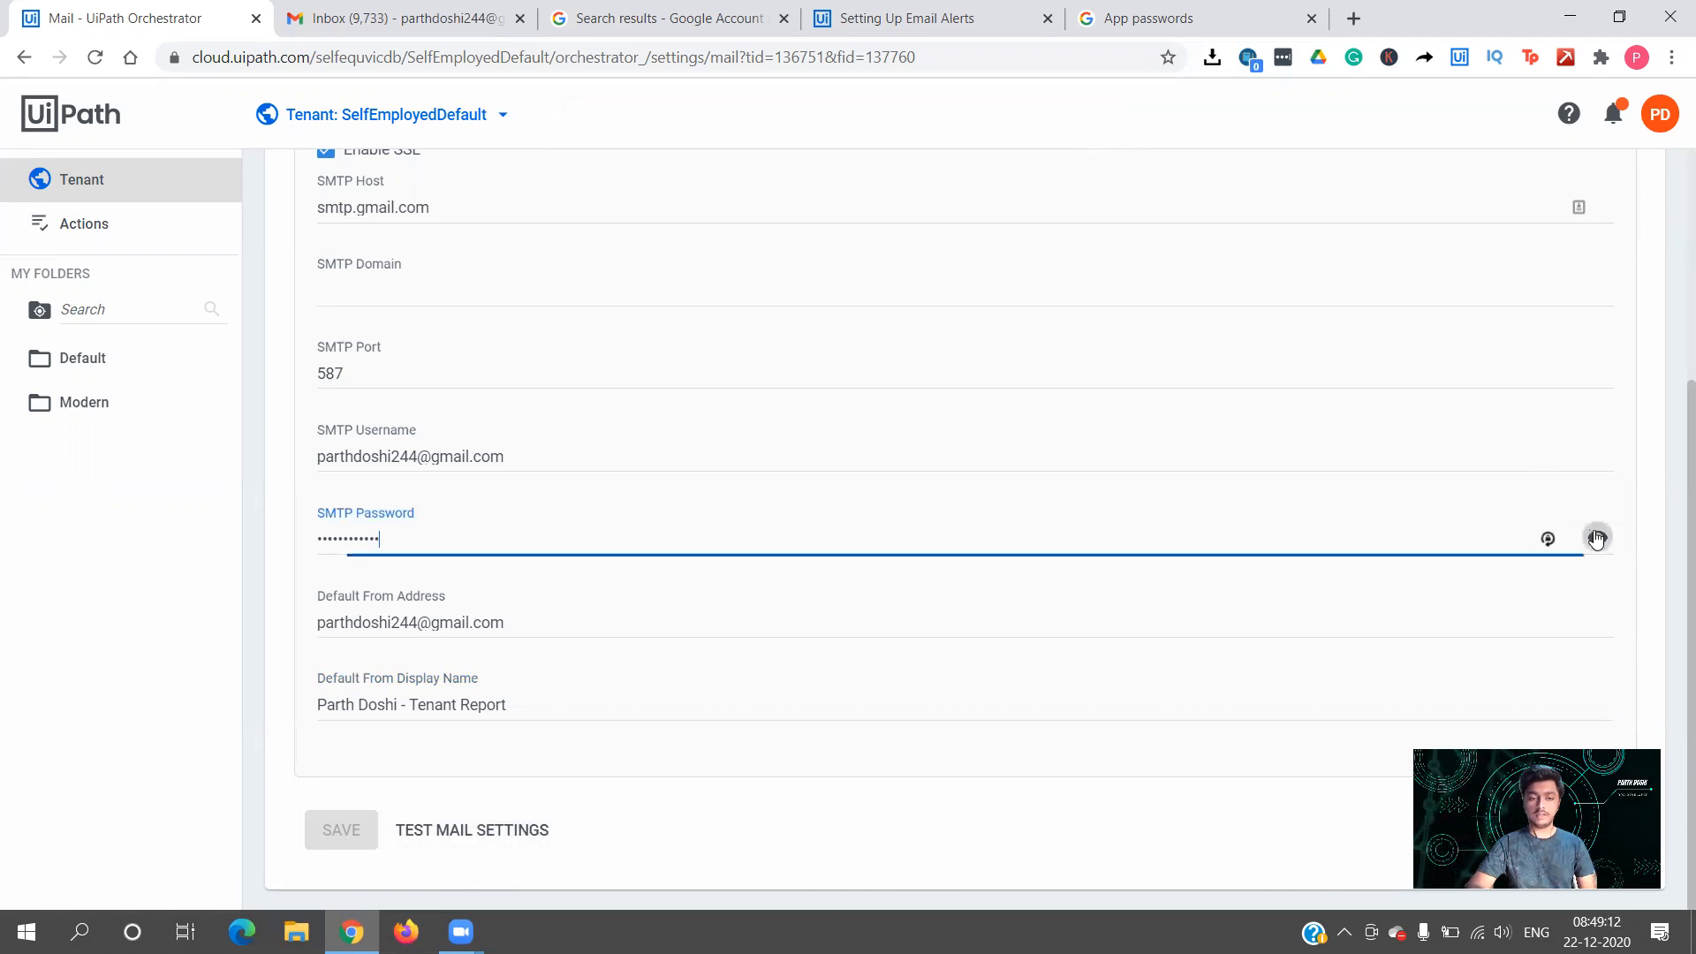
{"action": "left_click", "coordinate": [1175, 145]}
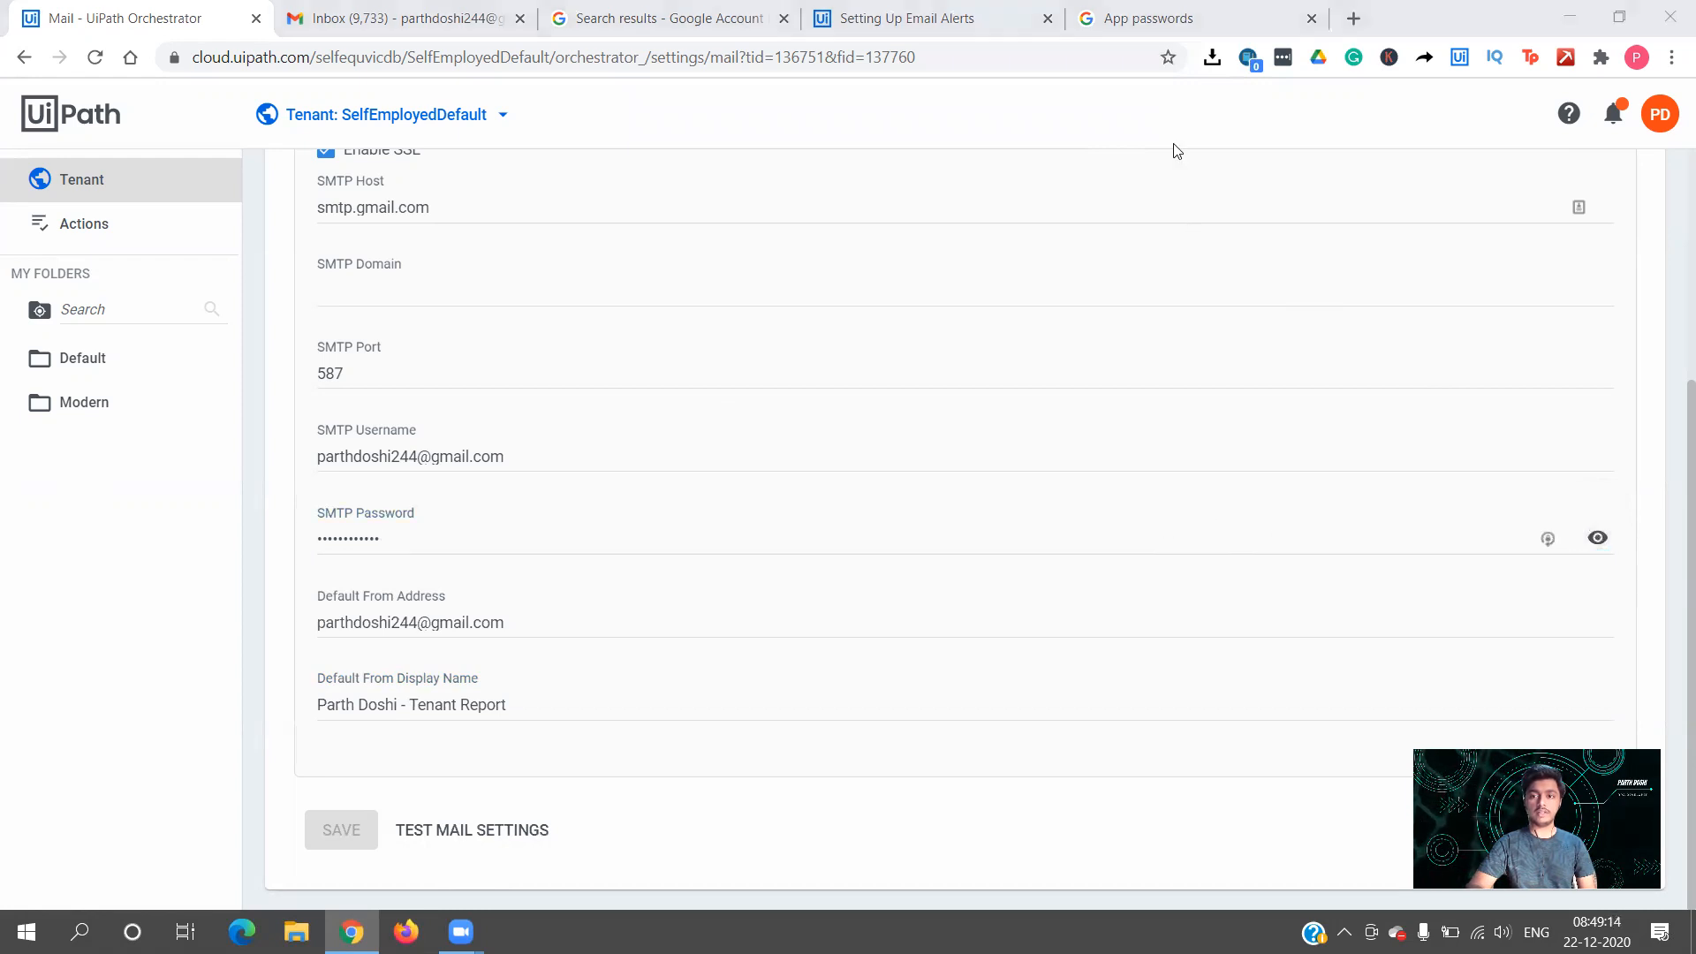
{"action": "left_click", "coordinate": [1085, 35]}
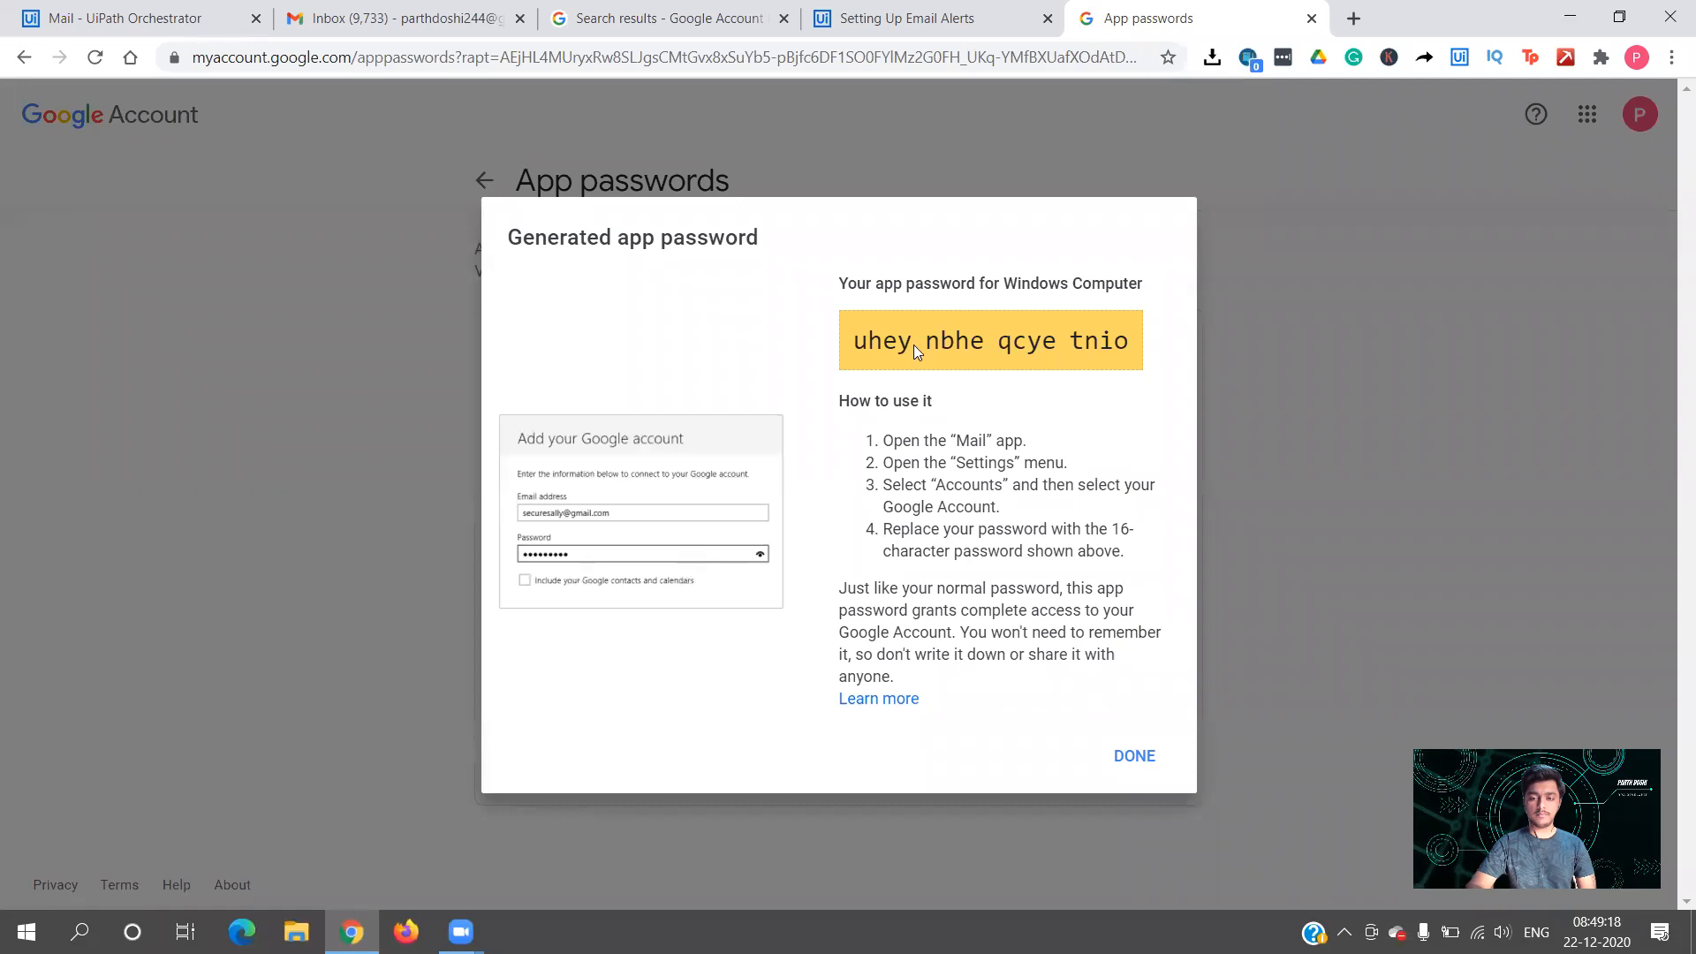
{"action": "left_click_drag", "start_coordinate": [860, 341], "coordinate": [1122, 328]}
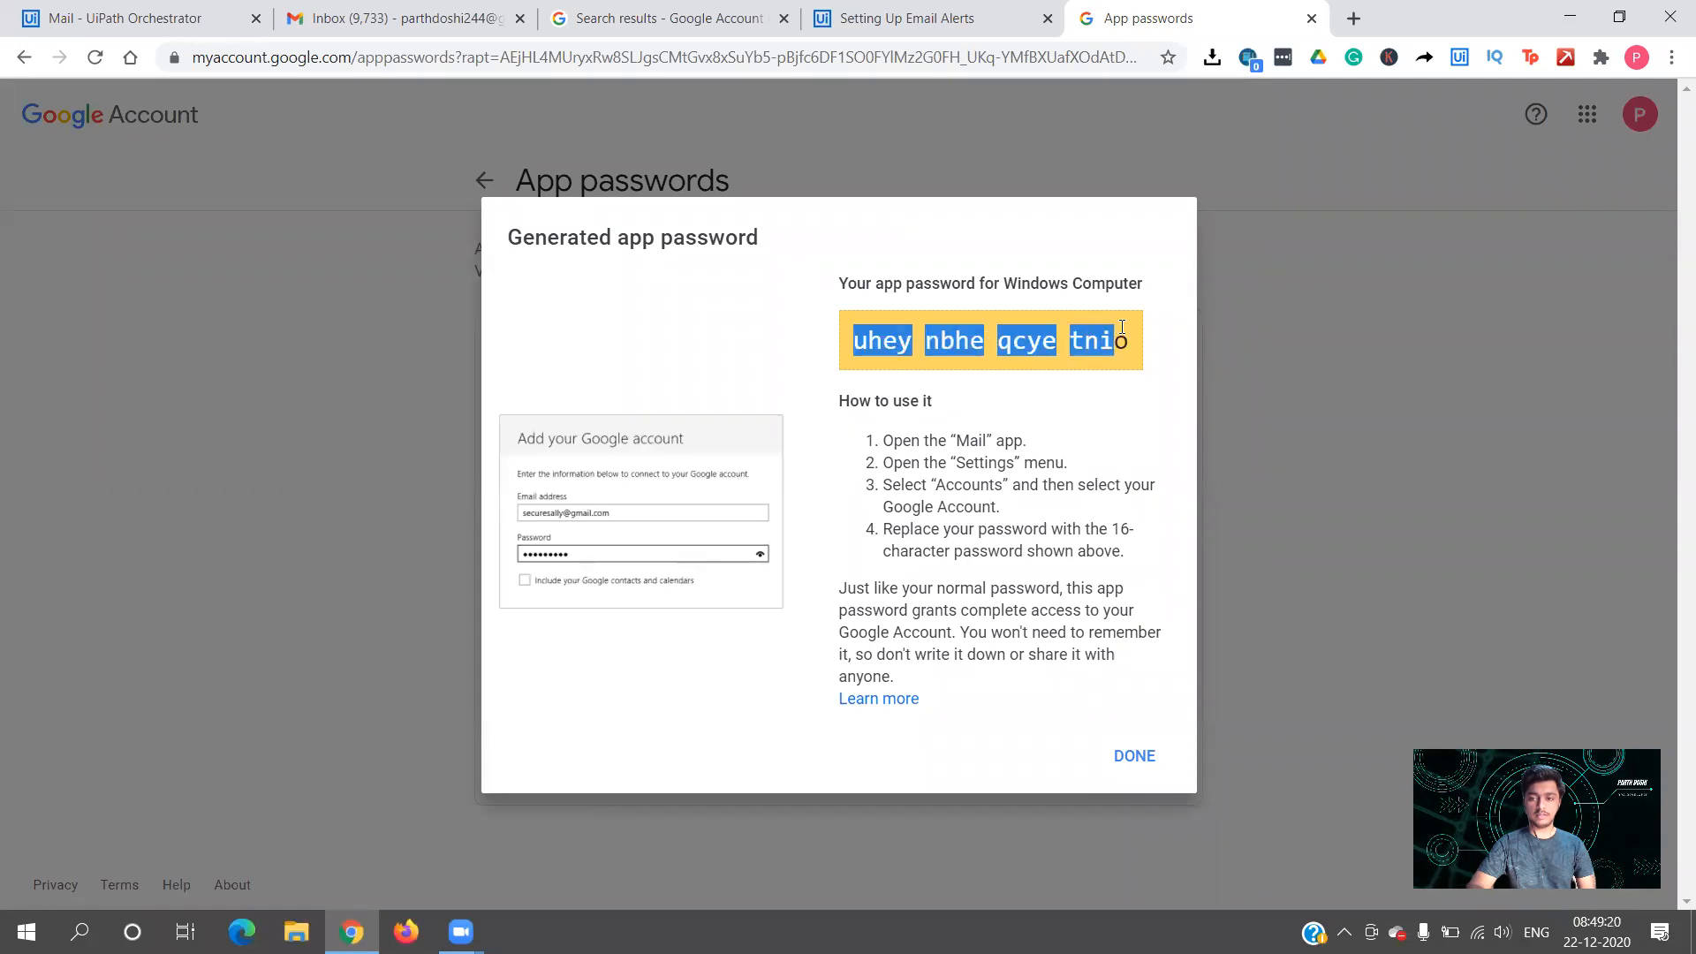
{"action": "left_click", "coordinate": [95, 11]}
{"action": "key", "text": "ctrl+a"}
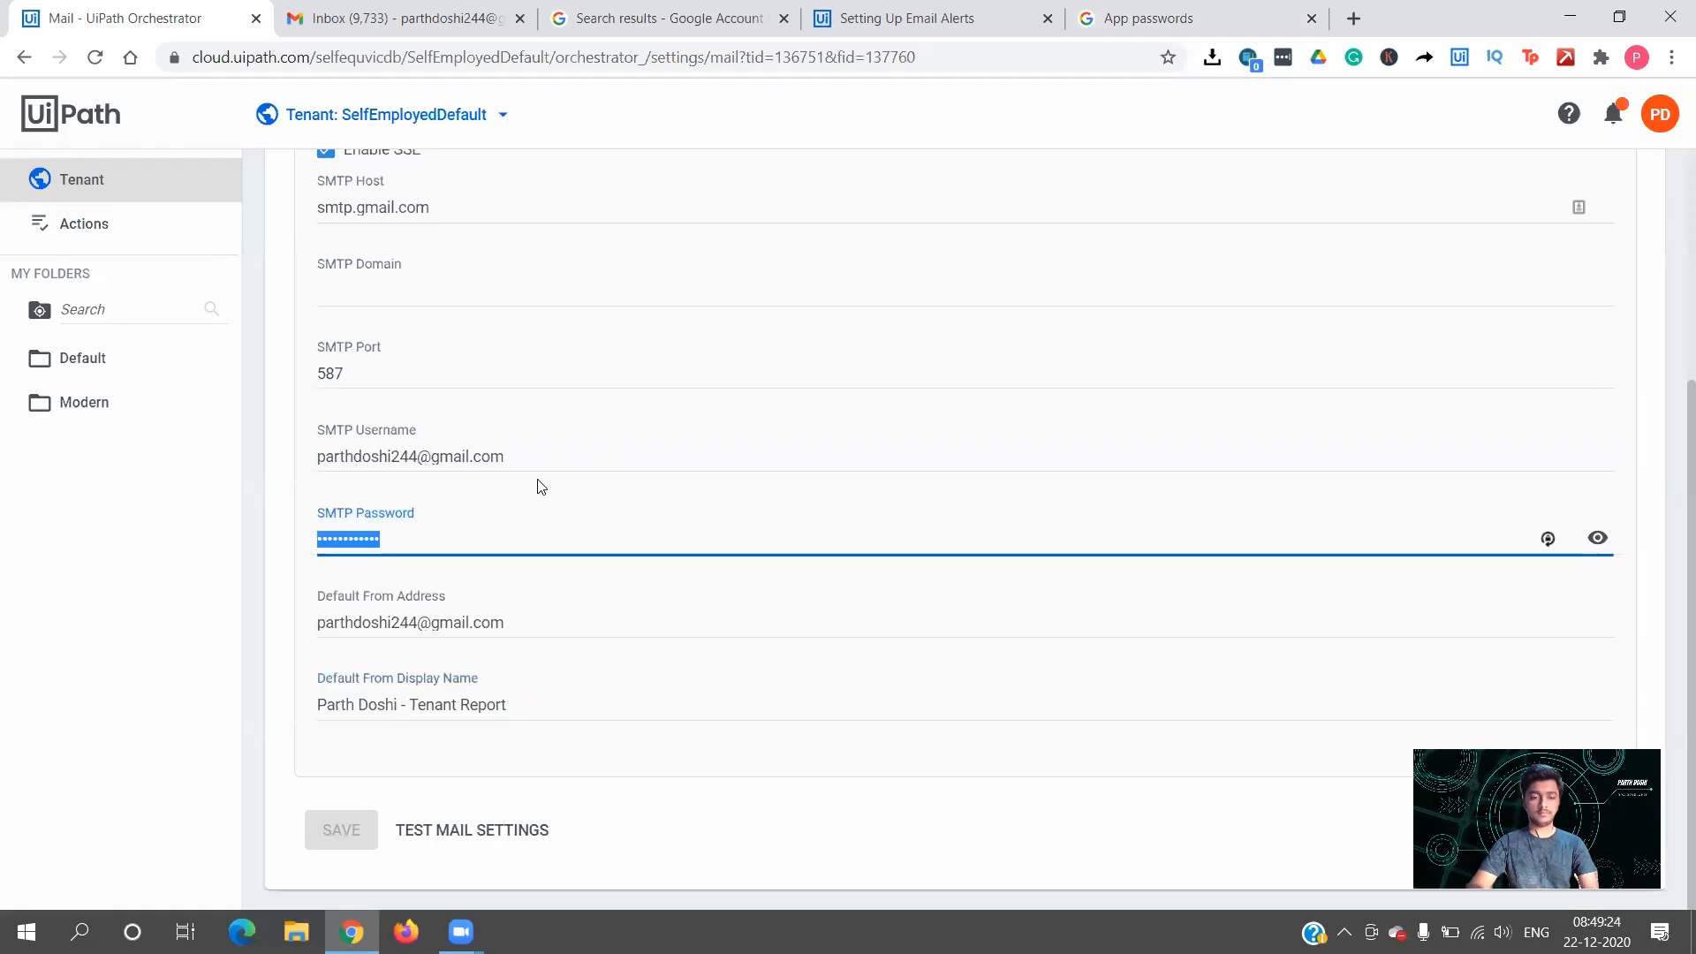
{"action": "key", "text": "BackSpace"}
{"action": "key", "text": "ctrl+v"}
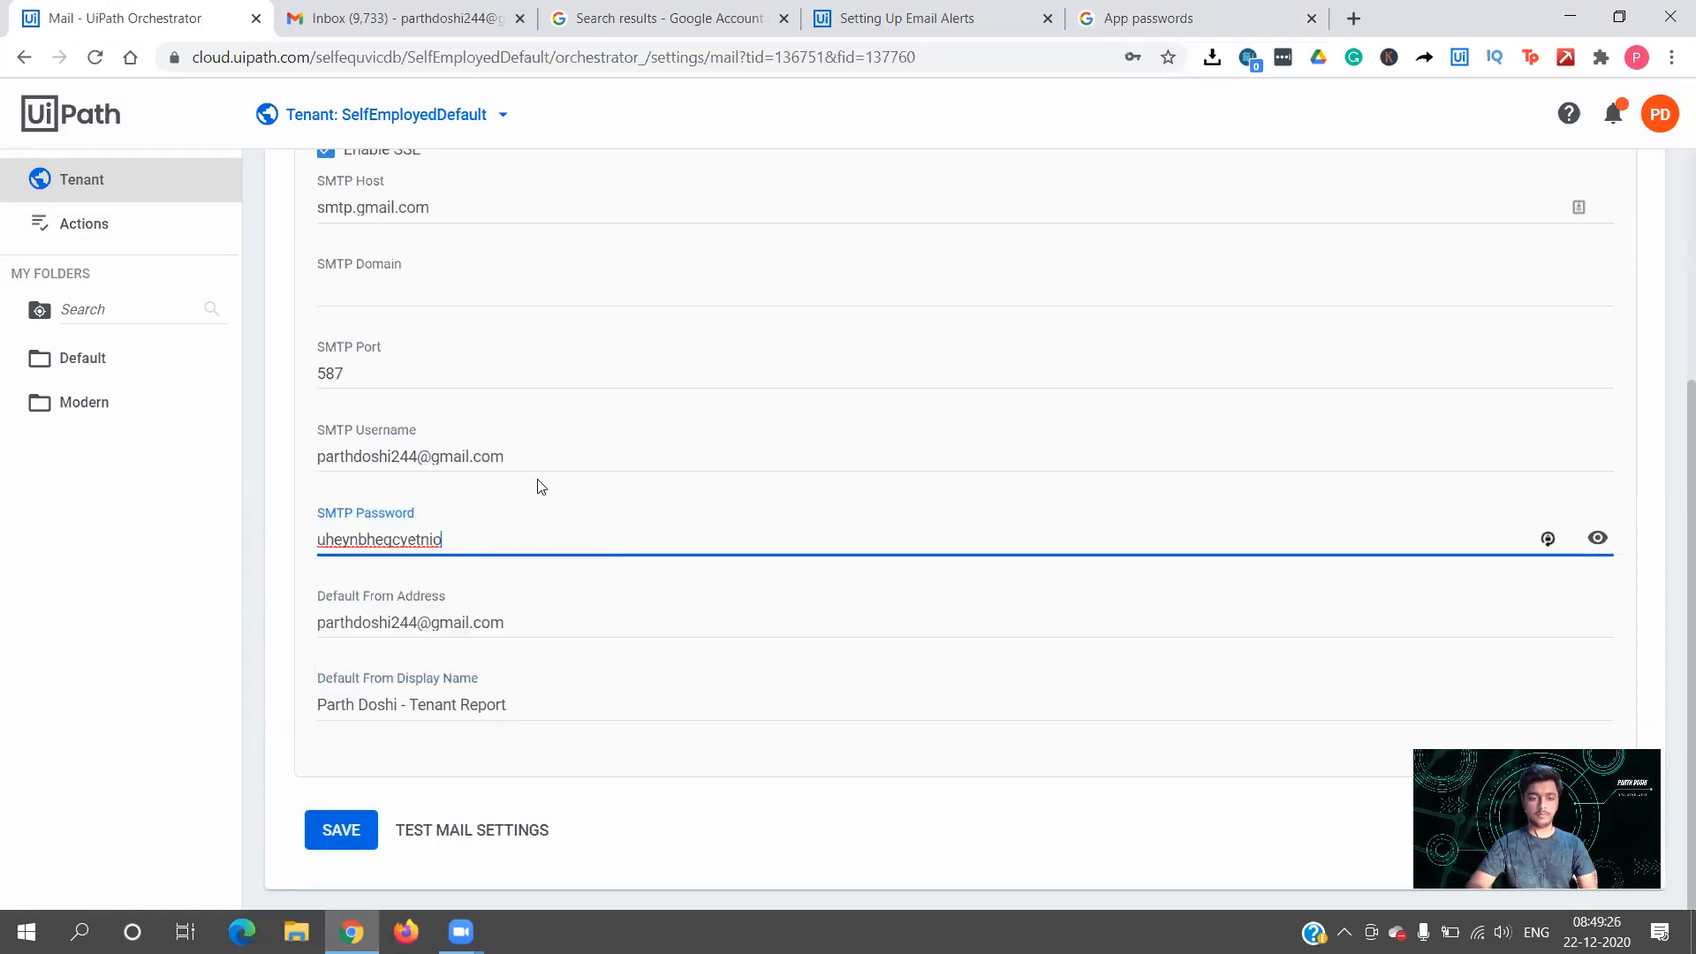
{"action": "left_click", "coordinate": [1597, 540]}
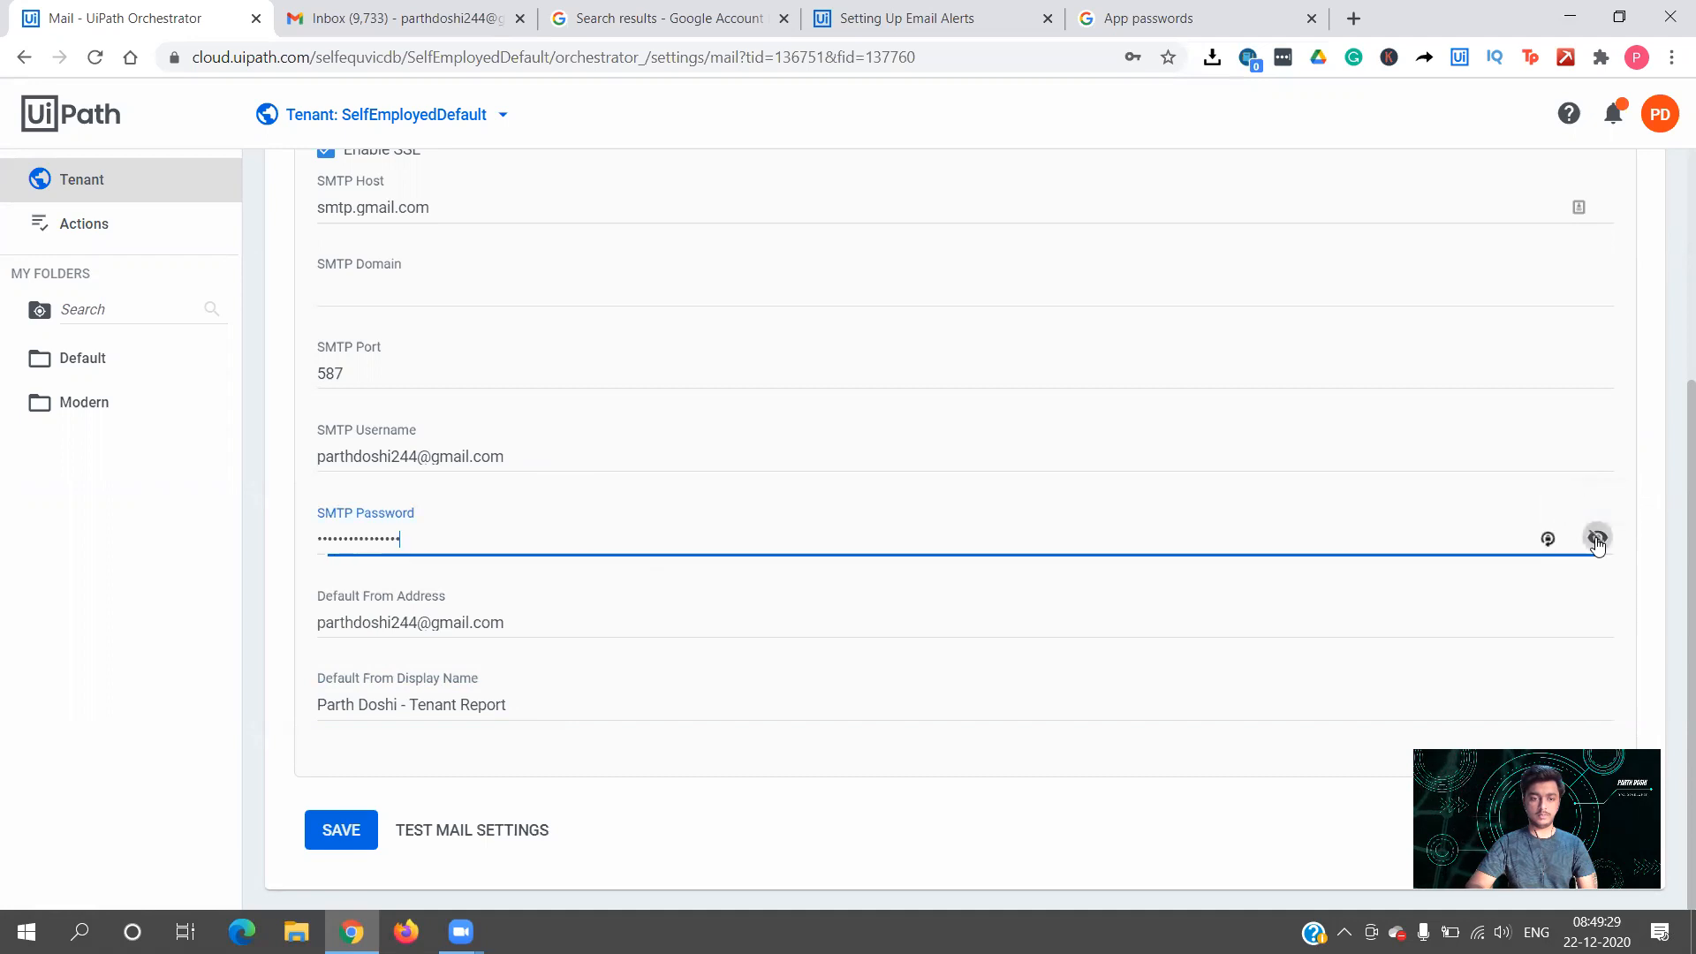
Send a test mail to the prefilled recipient address and open the Mail Settings Test Successful message in Gmail
{"action": "left_click", "coordinate": [456, 840]}
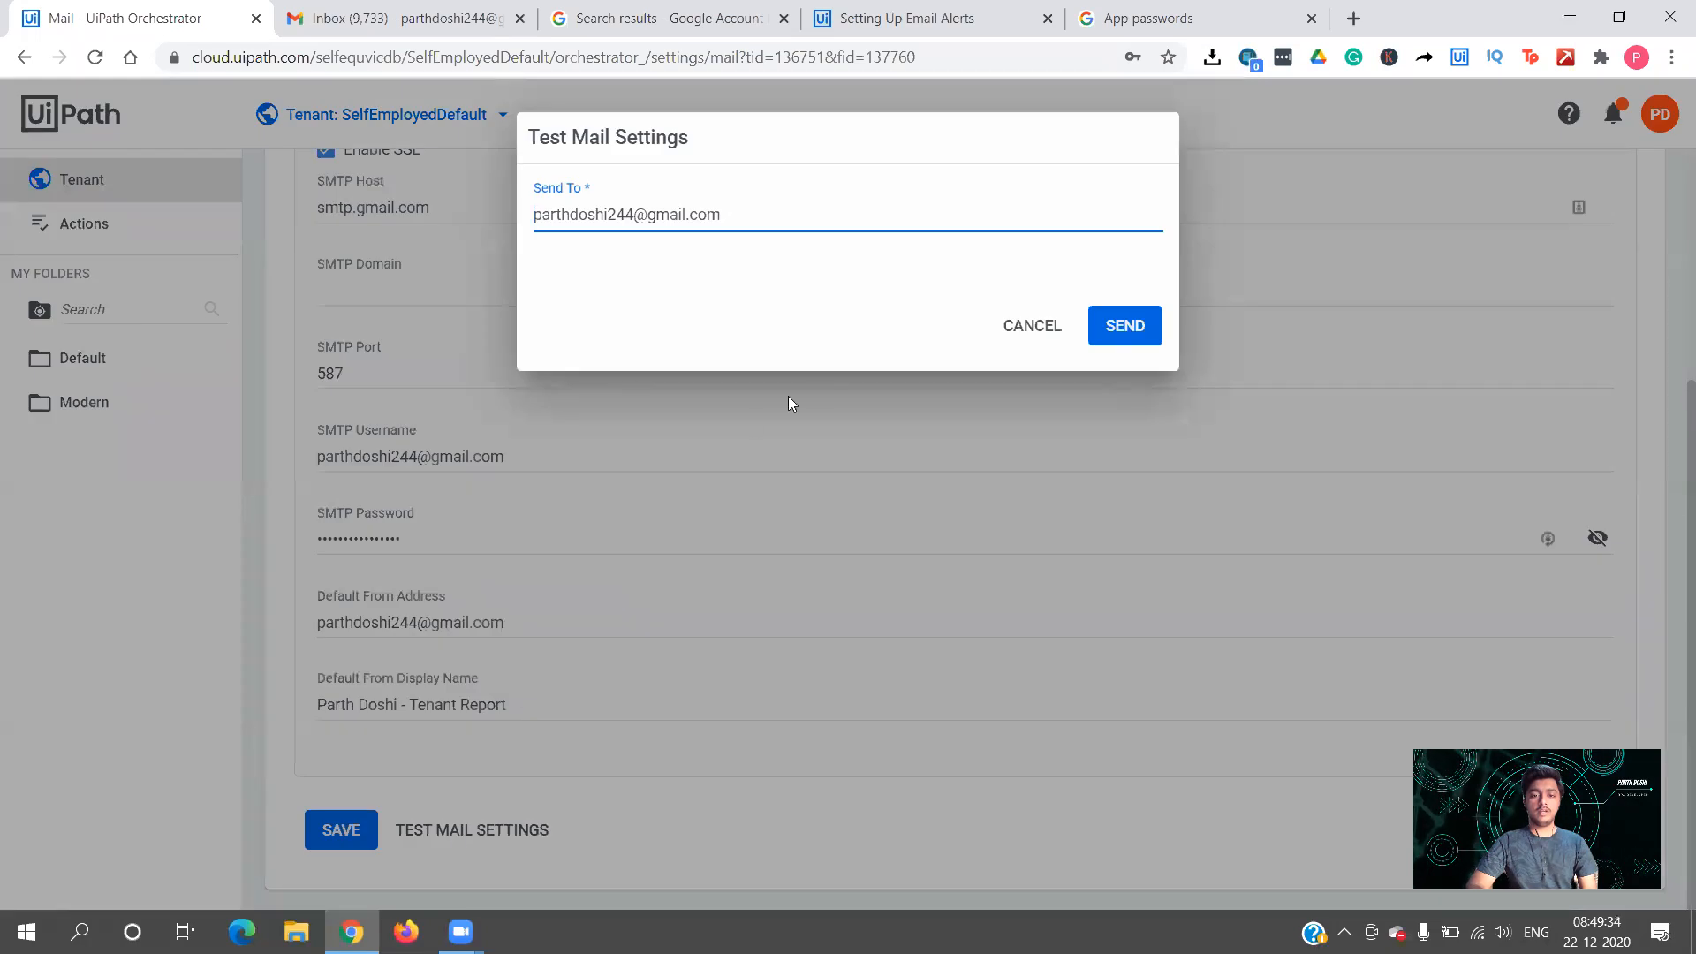
{"action": "left_click", "coordinate": [1125, 340]}
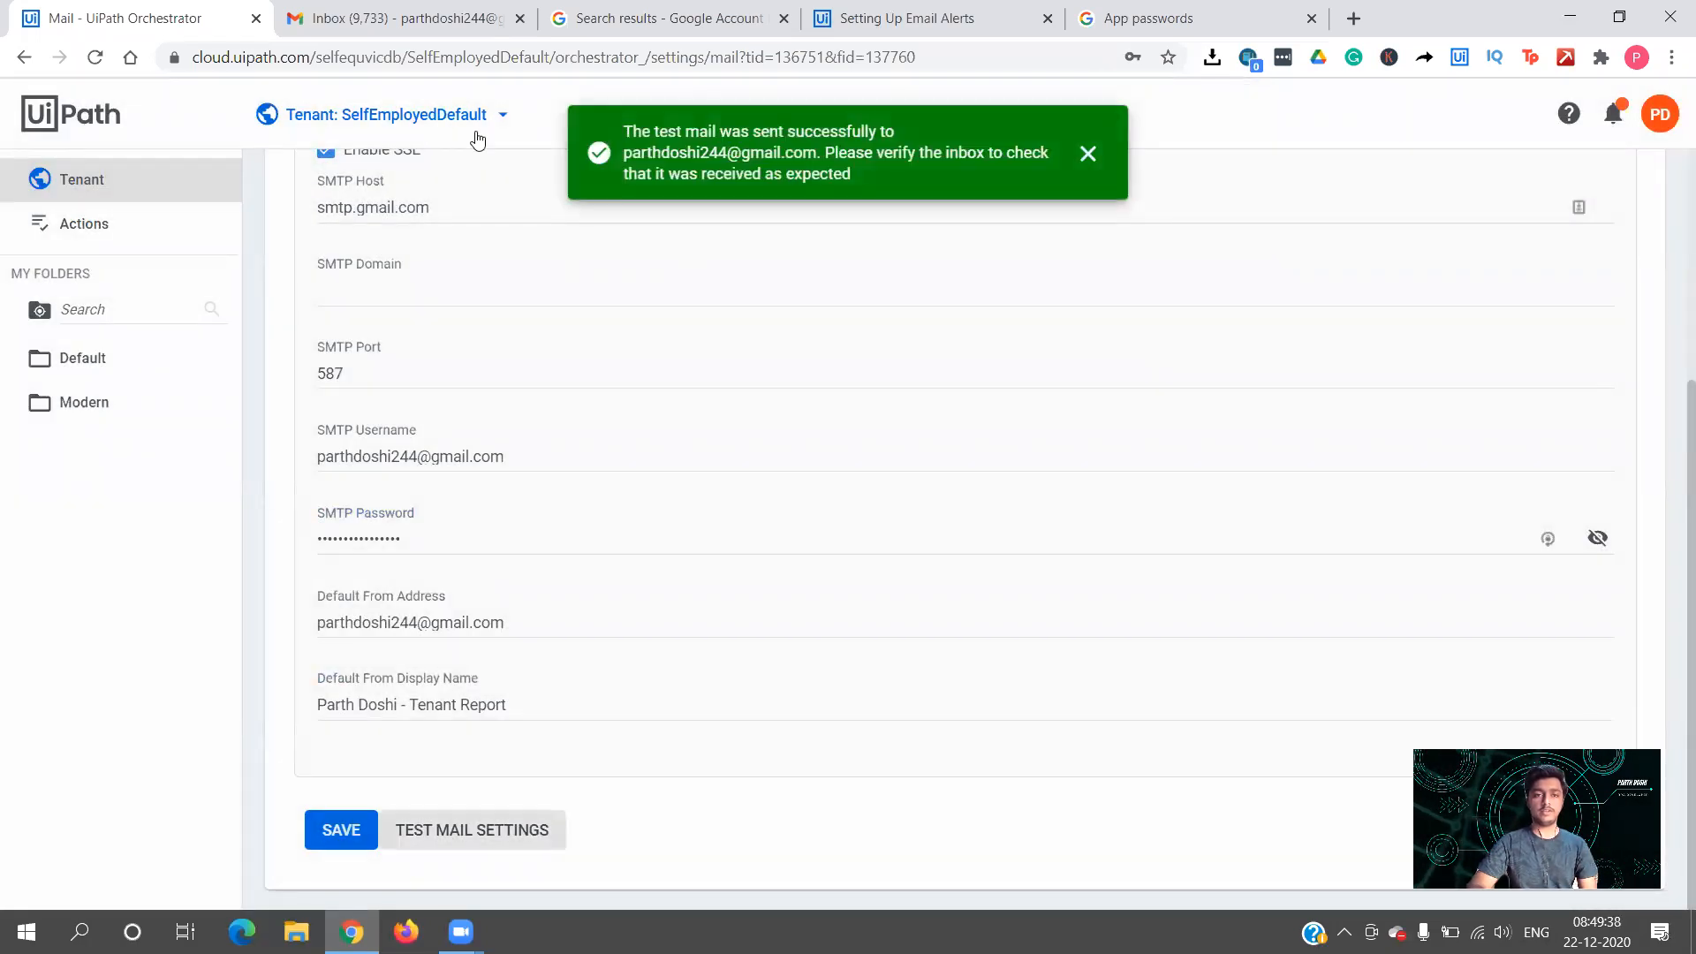
{"action": "left_click", "coordinate": [403, 34]}
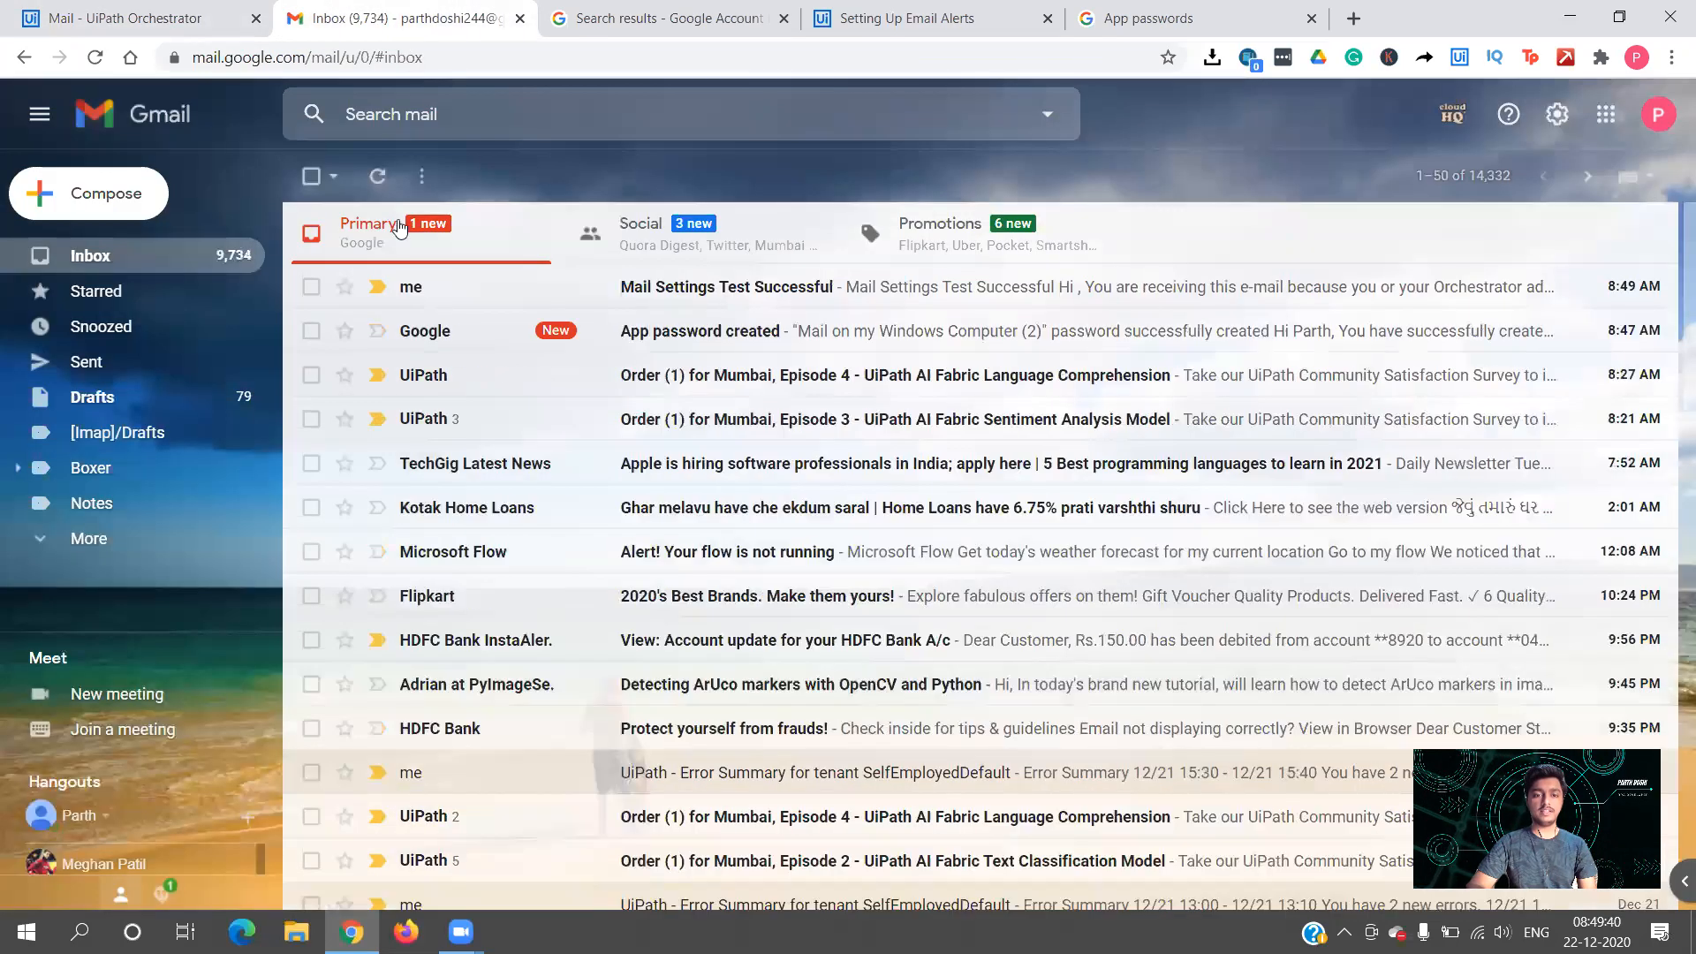
{"action": "left_click", "coordinate": [435, 284]}
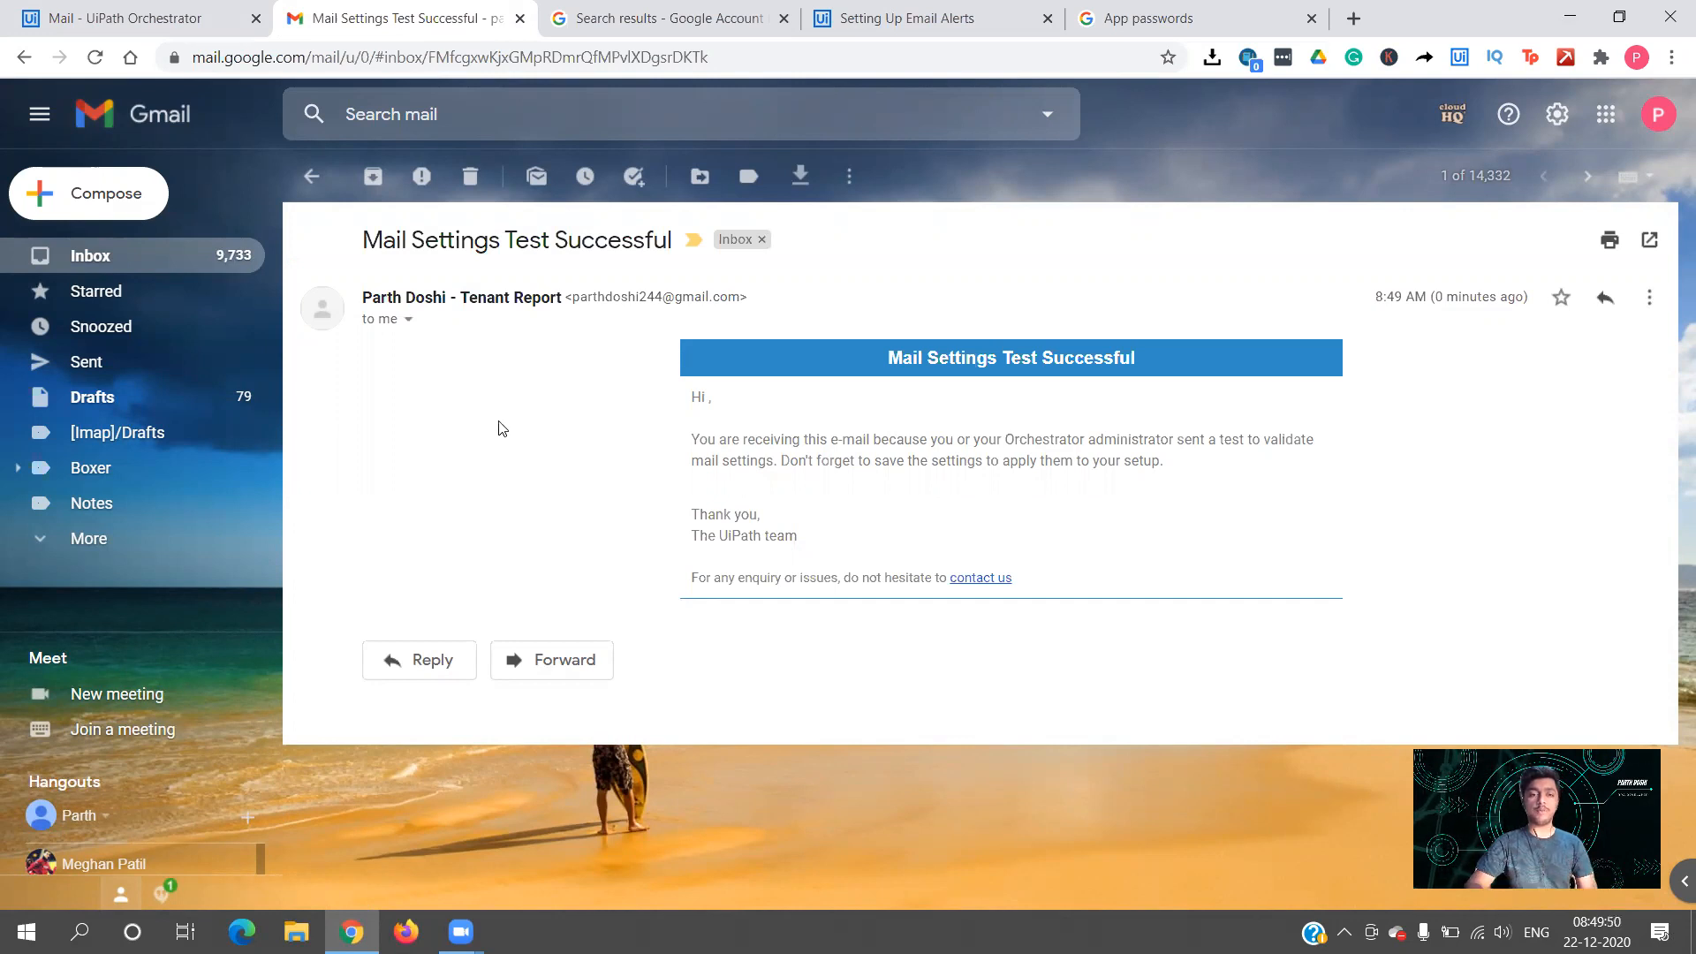
Examine the two UiPath Error Summary emails for tenant SelfEmployedDefault from December 21, covering 15:30 - 15:40 and 13:00 - 13:10
{"action": "left_click", "coordinate": [311, 176]}
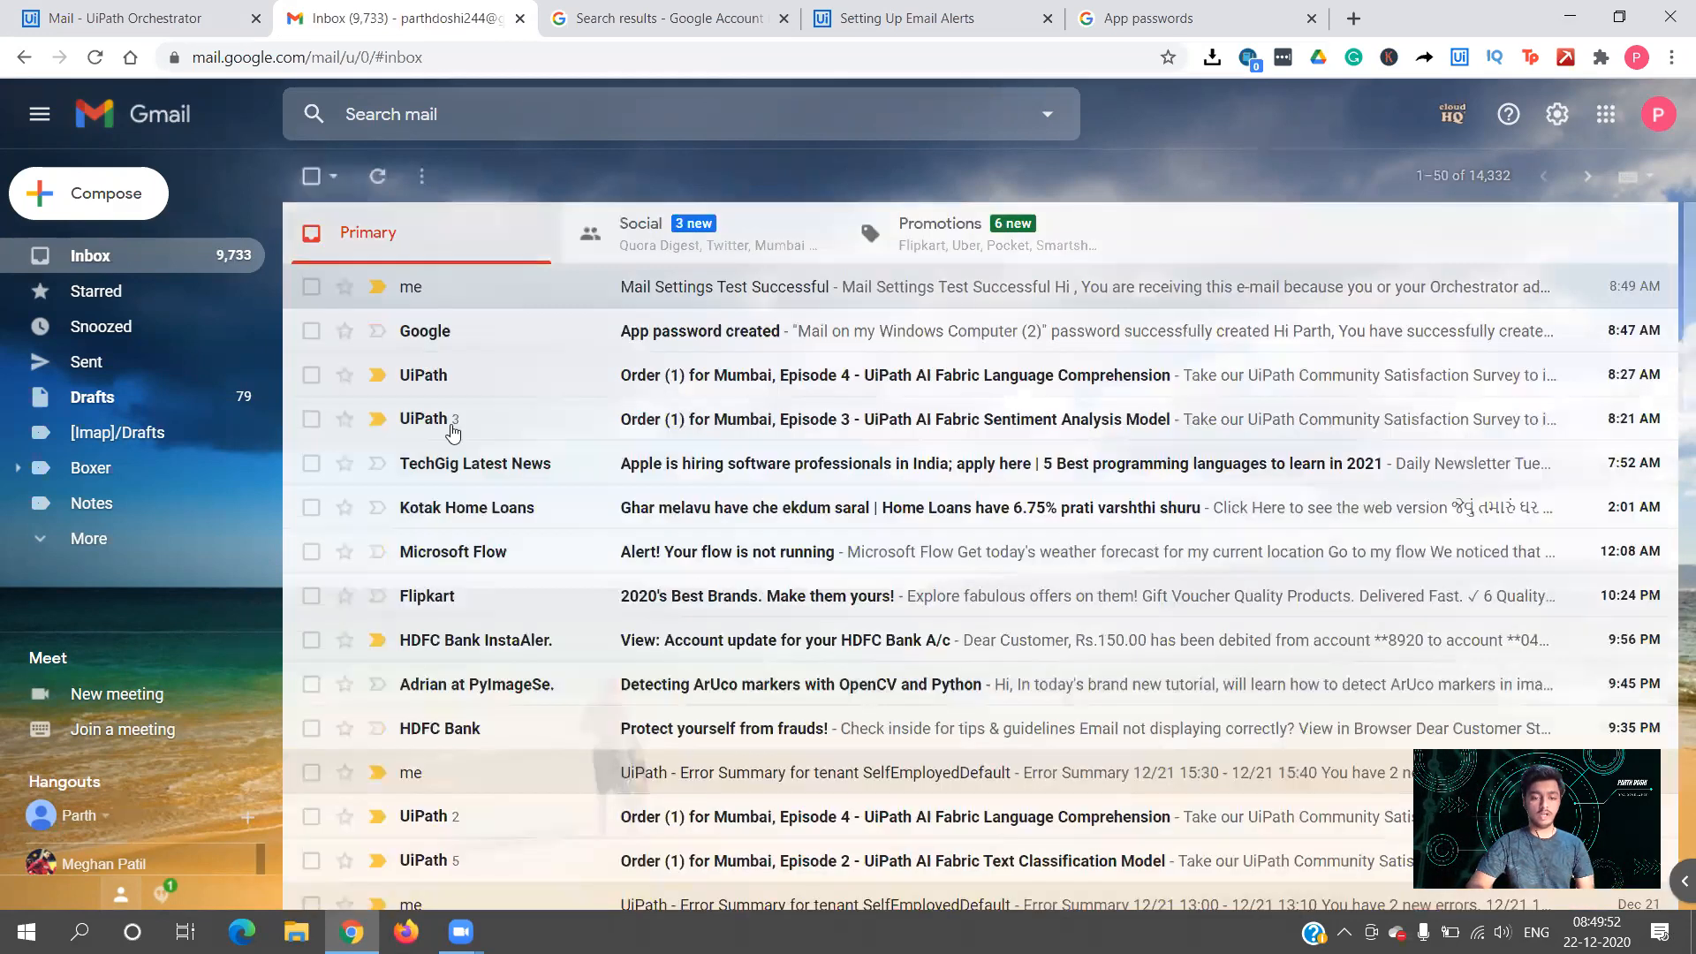
{"action": "scroll", "coordinate": [458, 547], "scroll_direction": "down", "scroll_amount": 4}
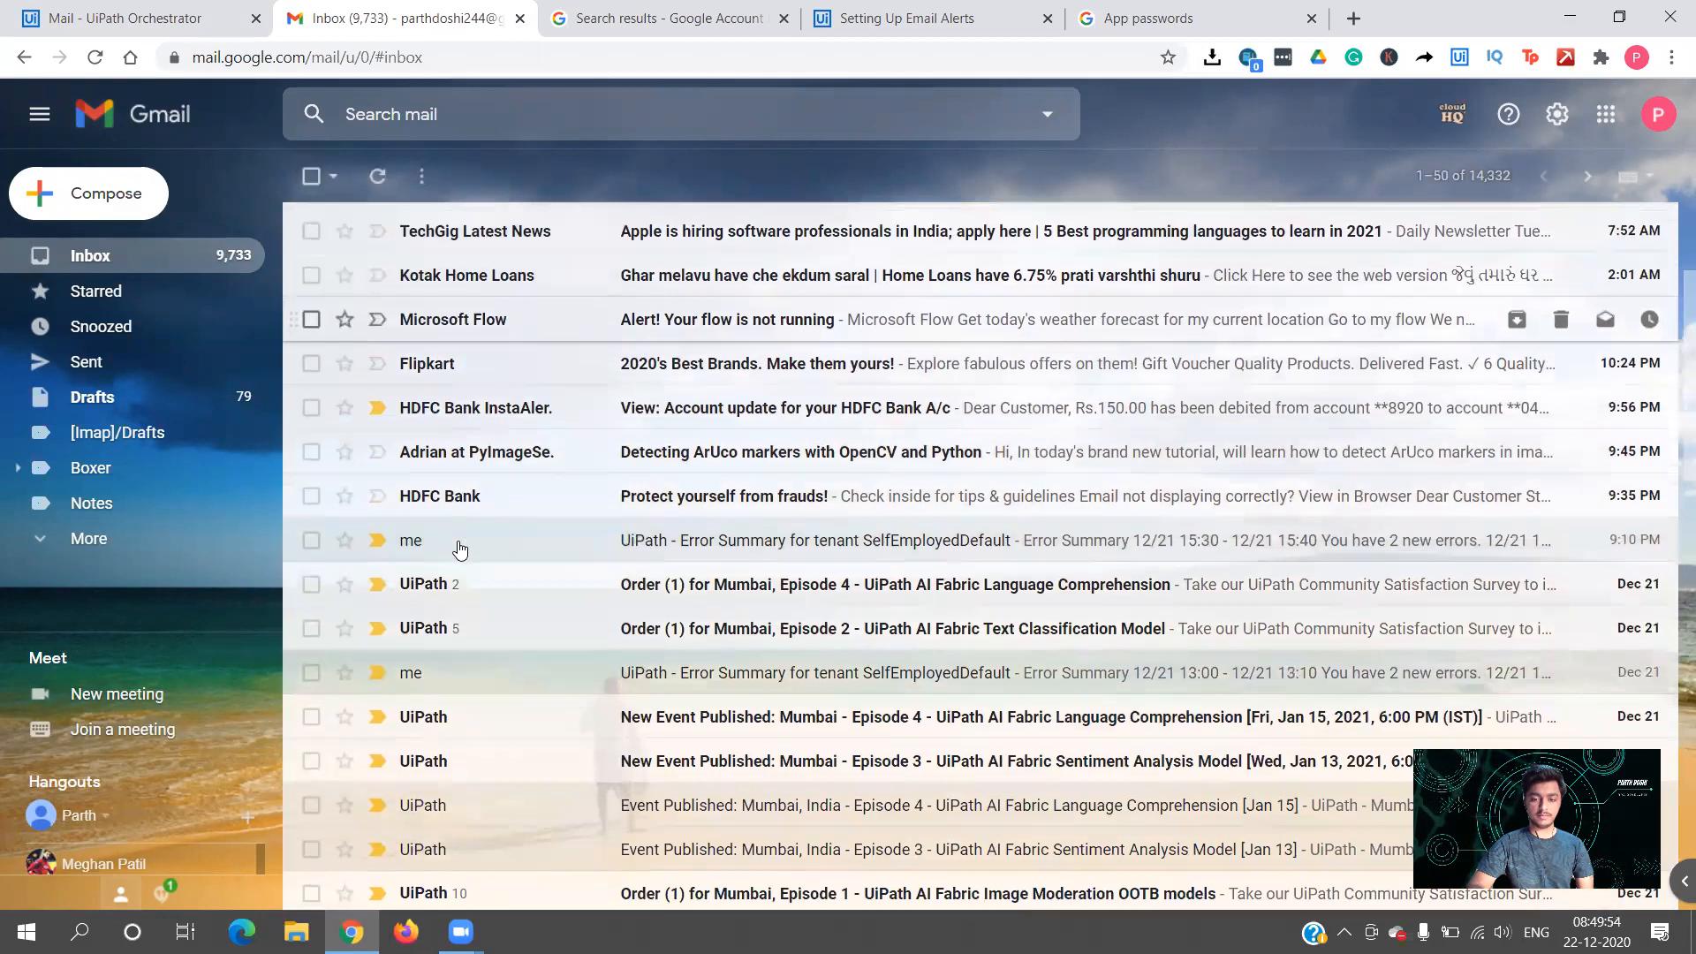
{"action": "left_click", "coordinate": [584, 430]}
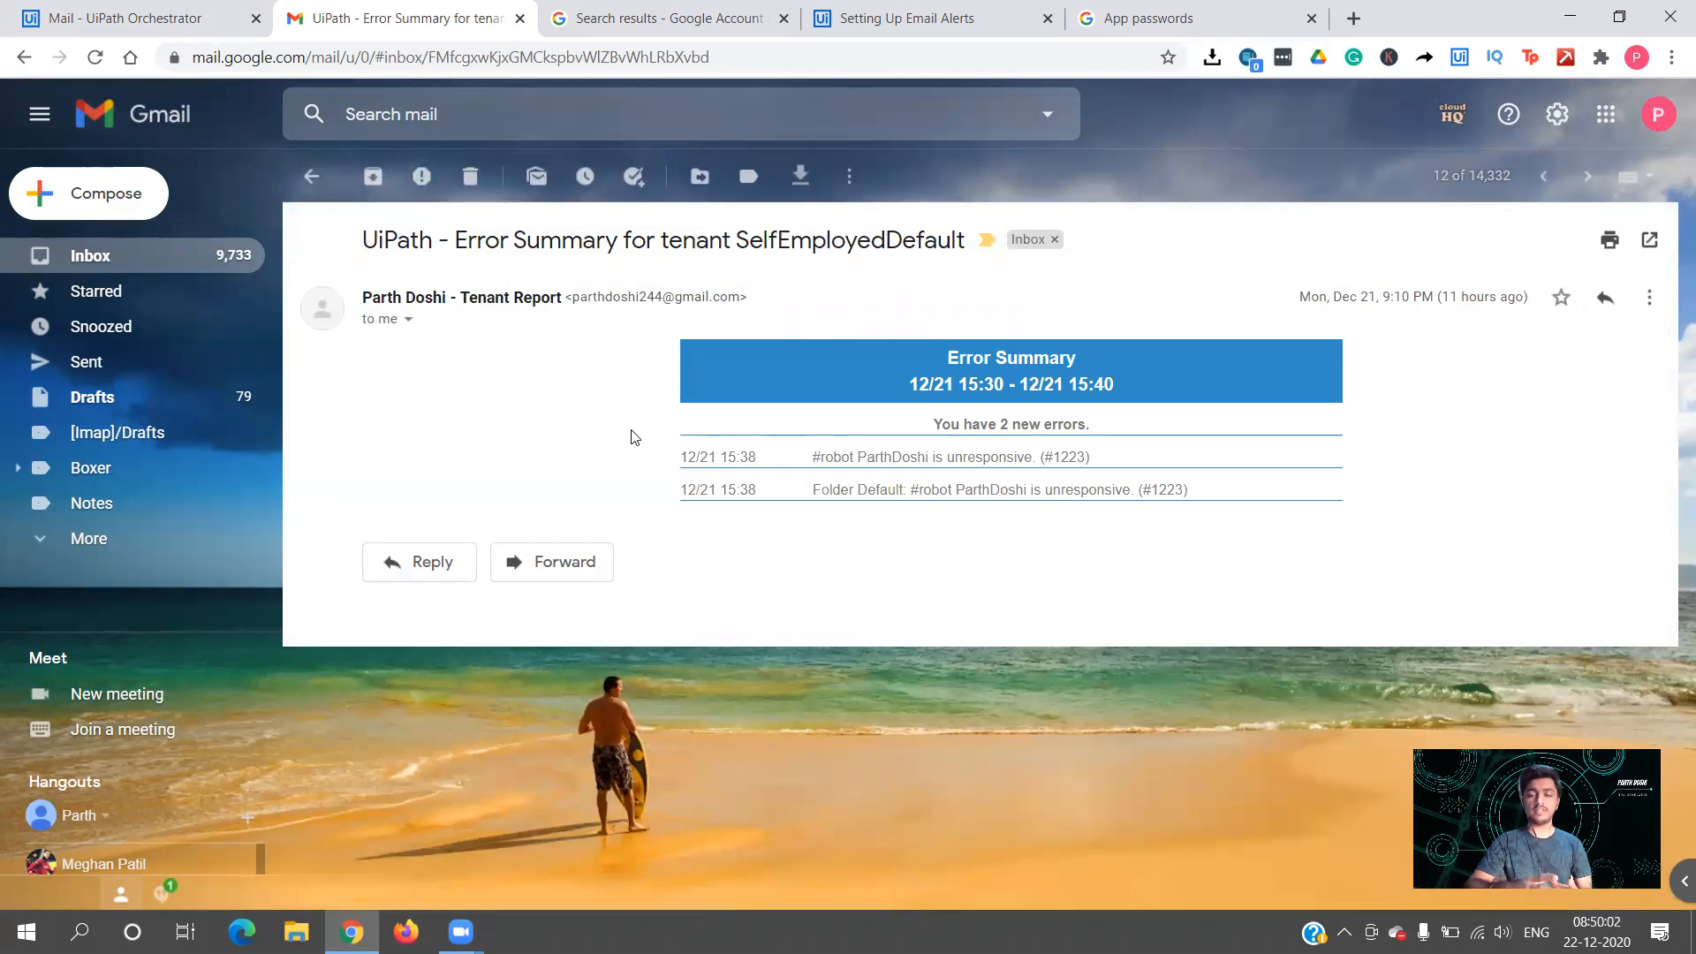
{"action": "left_click", "coordinate": [304, 176]}
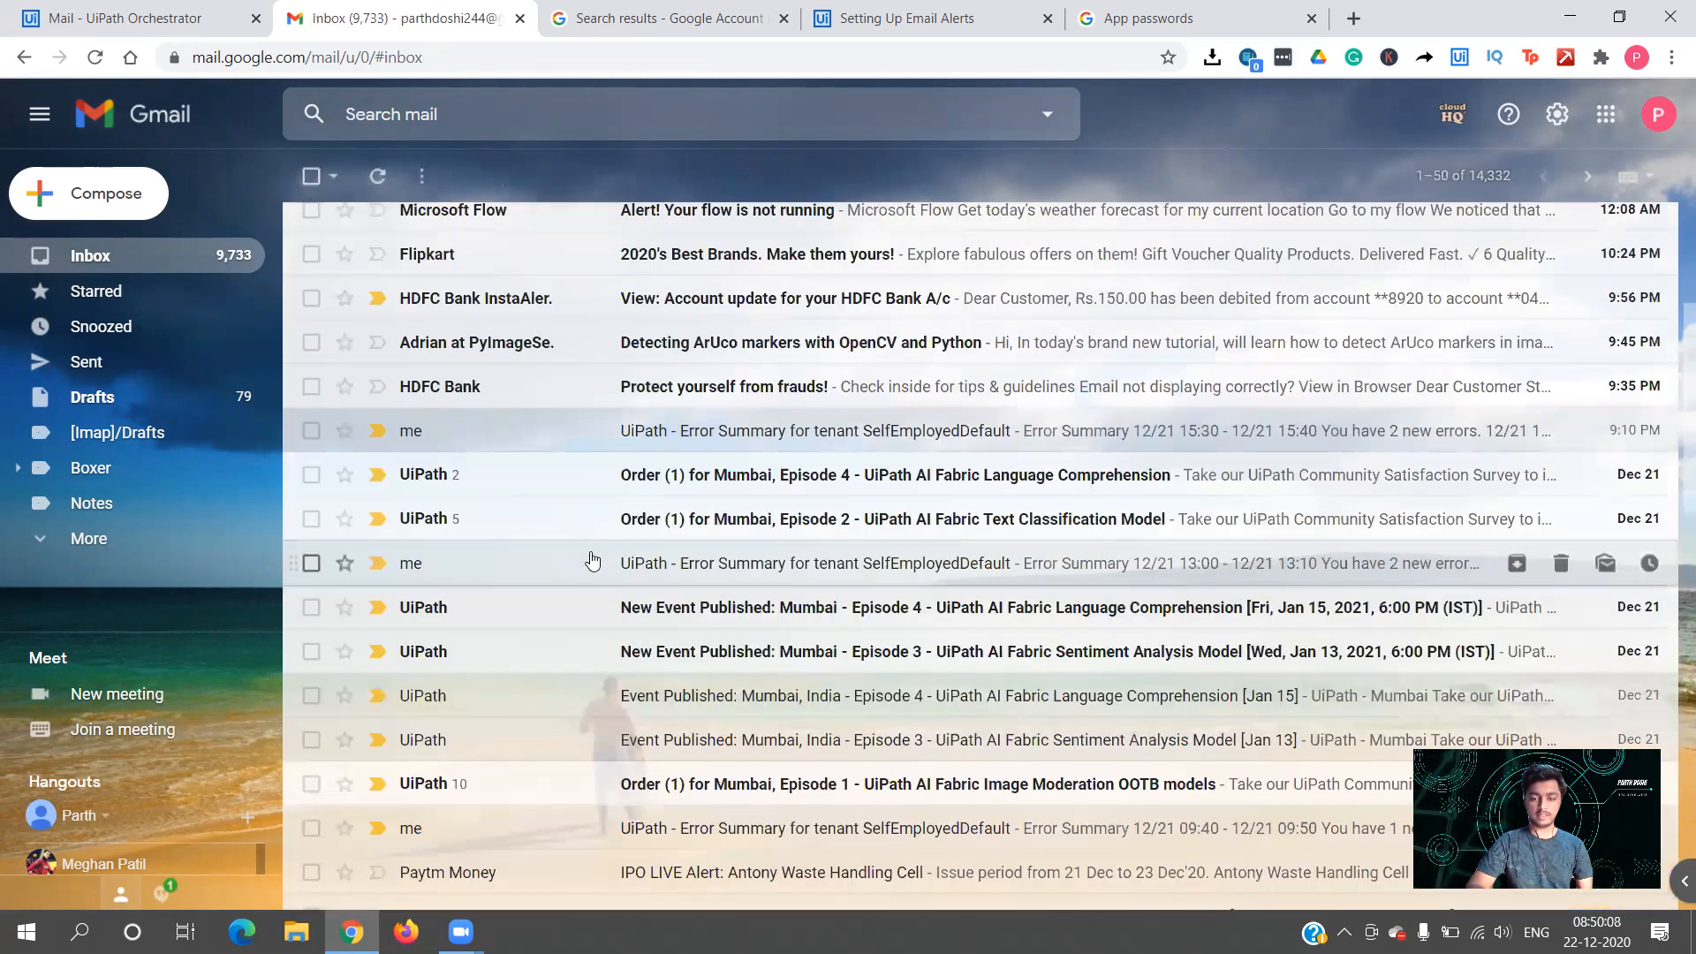
{"action": "left_click", "coordinate": [536, 562]}
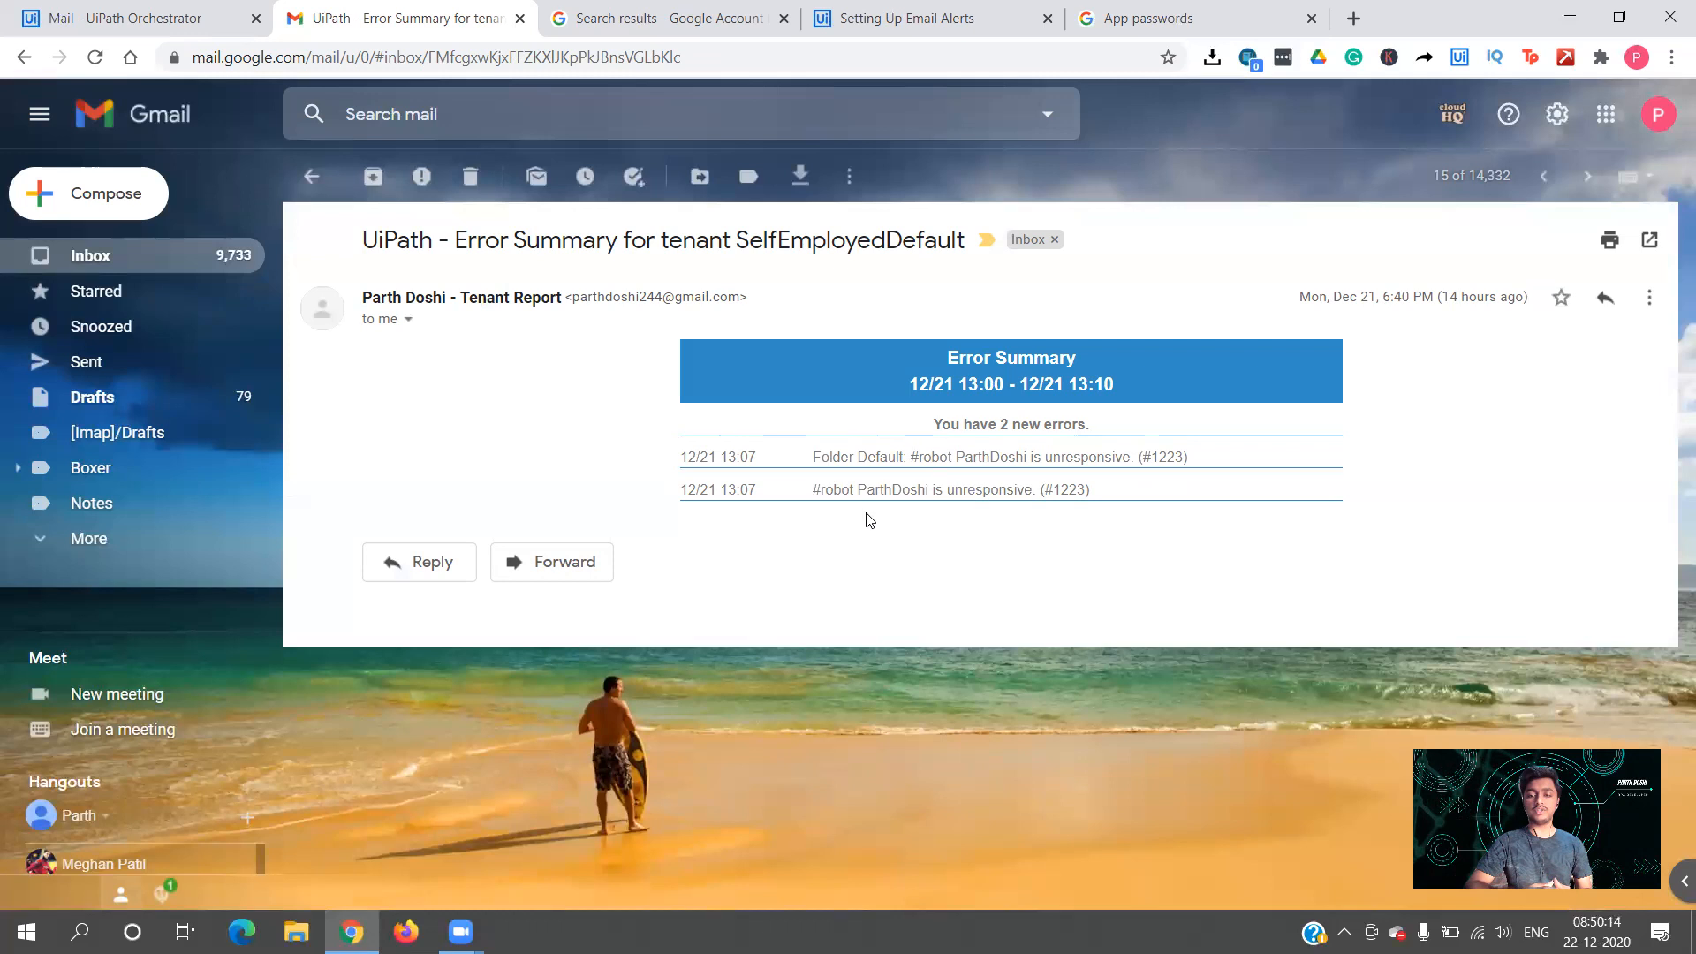
Return to Orchestrator's mail settings and minimize the browser window
{"action": "left_click", "coordinate": [114, 7]}
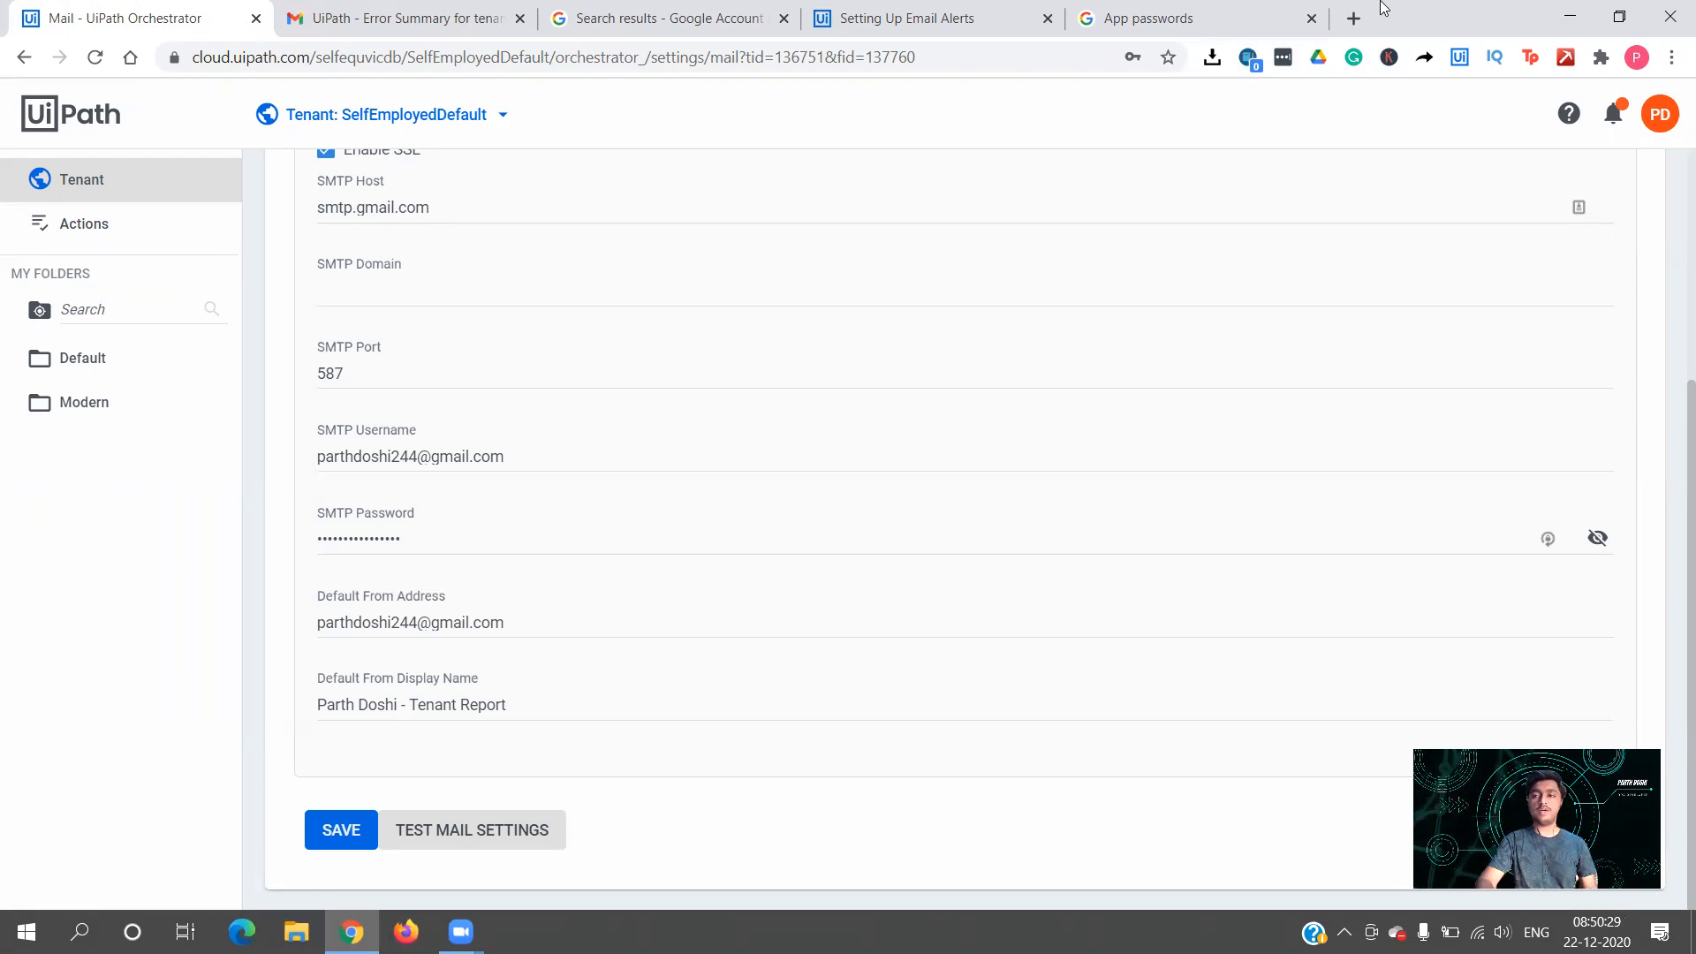
{"action": "left_click", "coordinate": [1559, 14]}
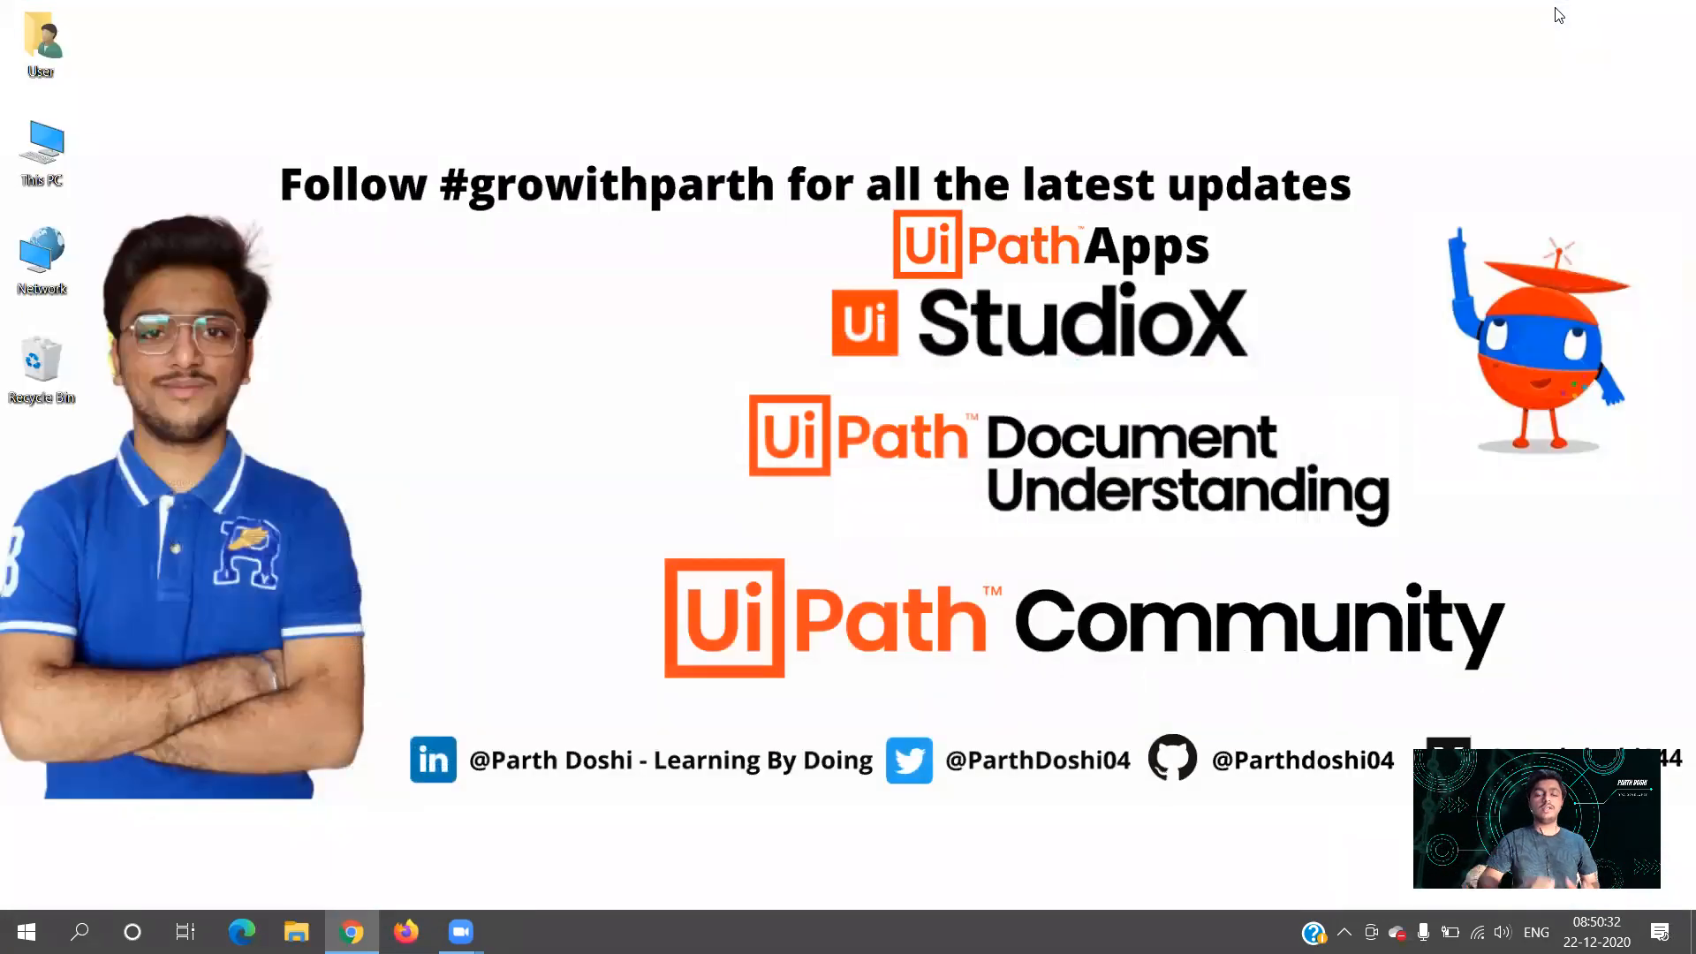